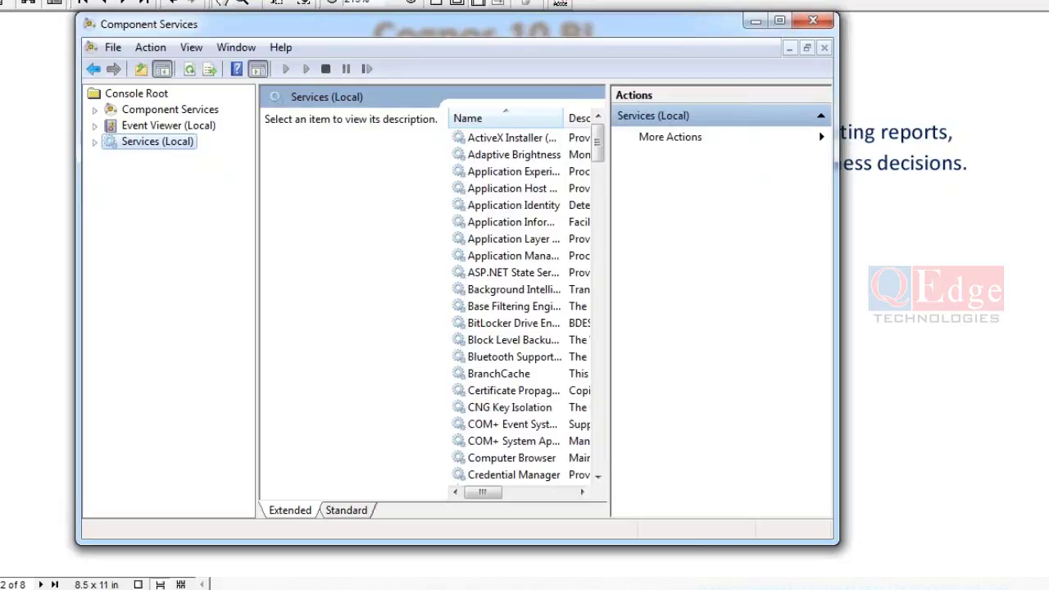
- Jump to the IBM Cognos service in Component Services and check it offers Stop/Restart
{"action": "left_click", "coordinate": [502, 209]}
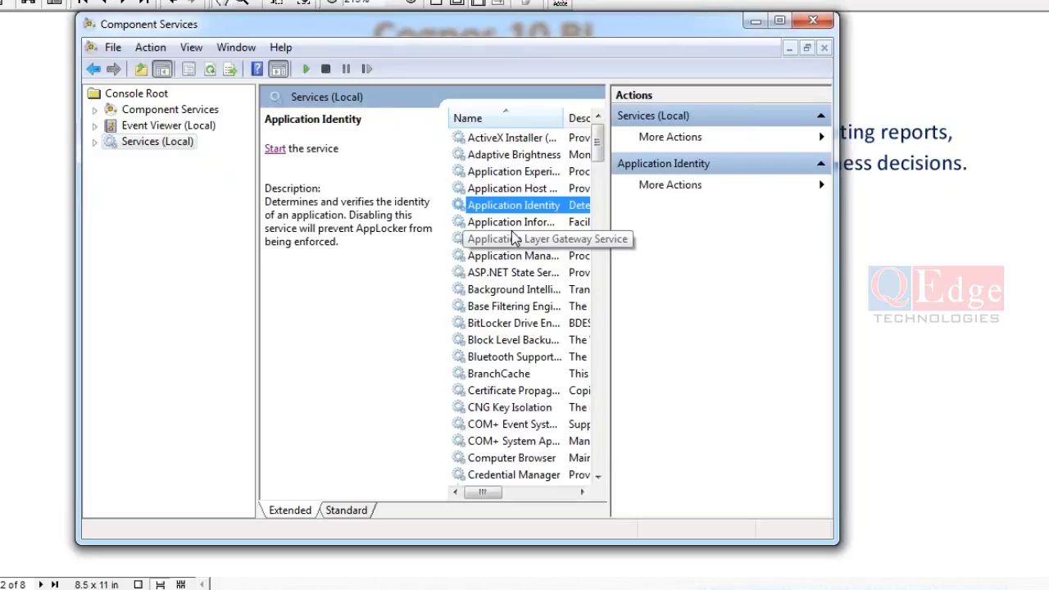
{"action": "key", "text": "i"}
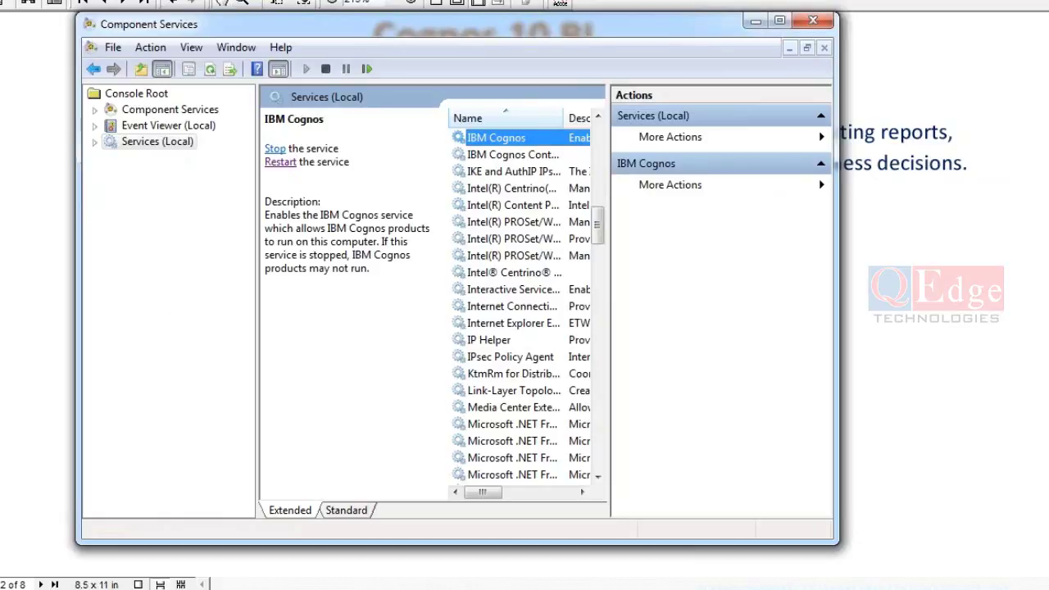
{"action": "key", "text": "super"}
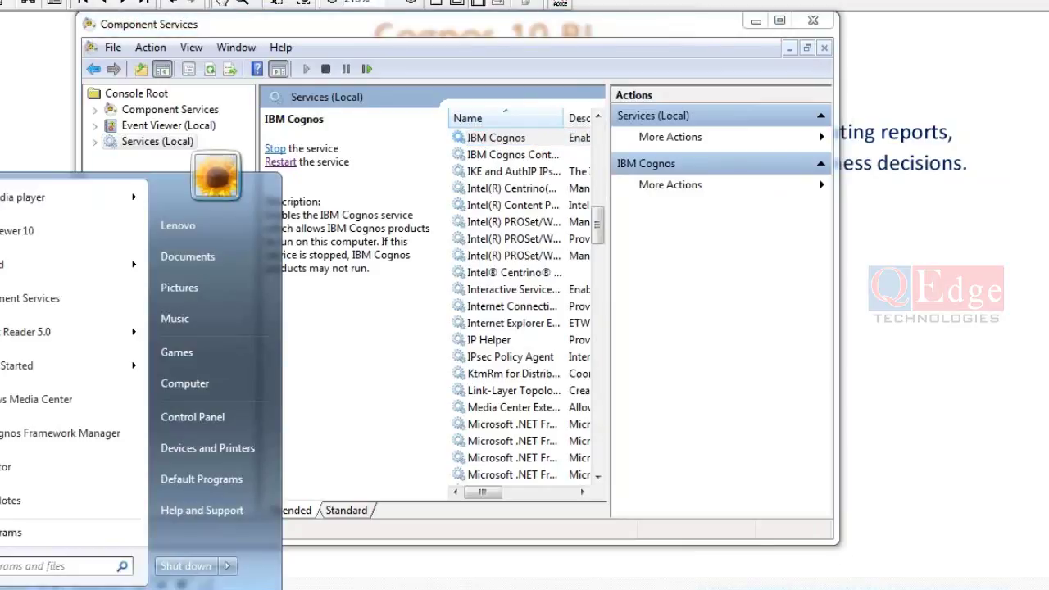
{"action": "left_click", "coordinate": [510, 255]}
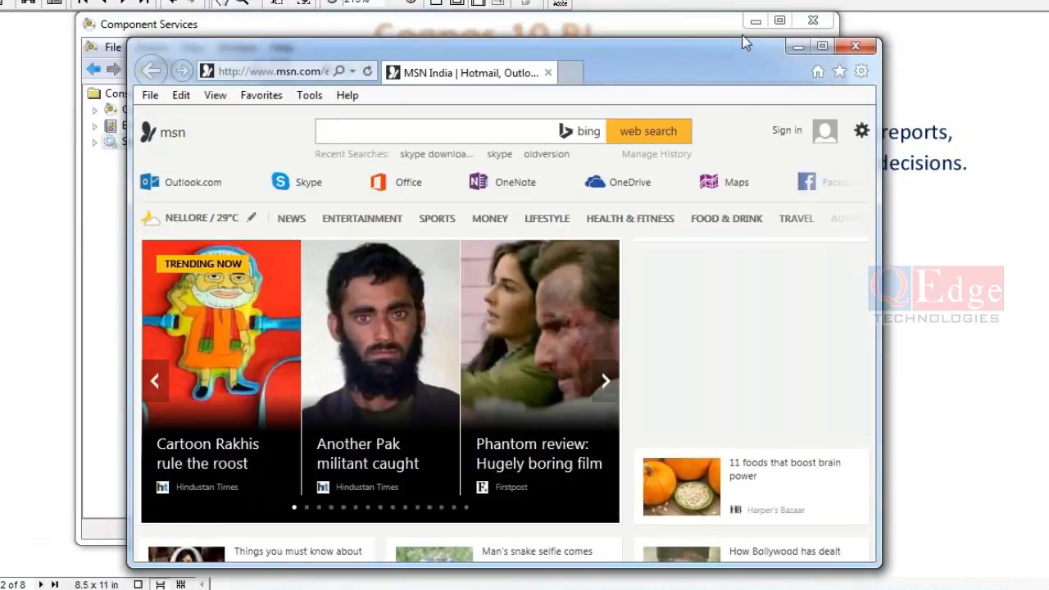
{"action": "double_click", "coordinate": [669, 63]}
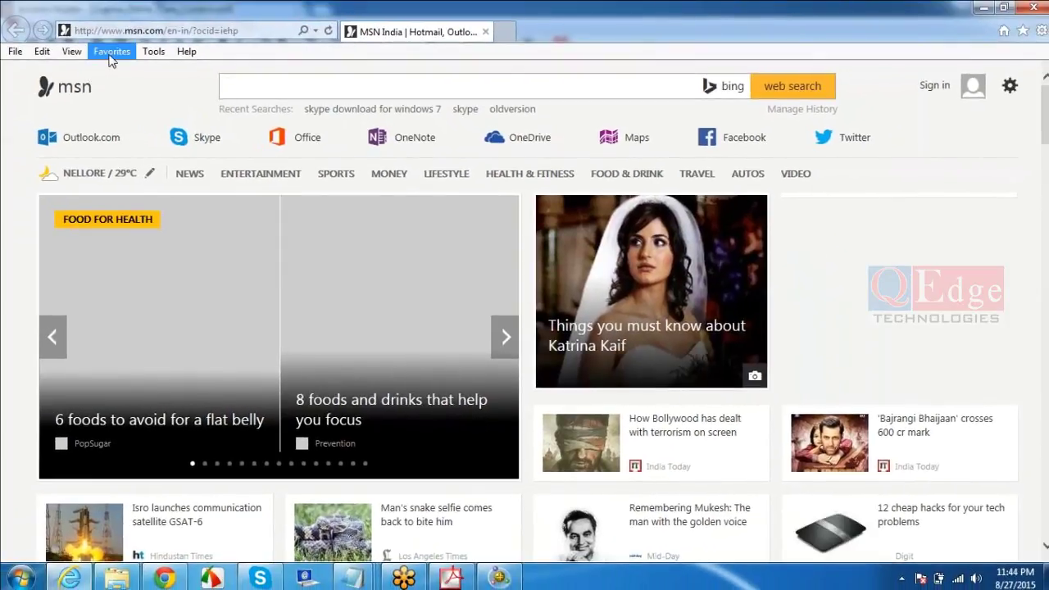
{"action": "left_click", "coordinate": [110, 54]}
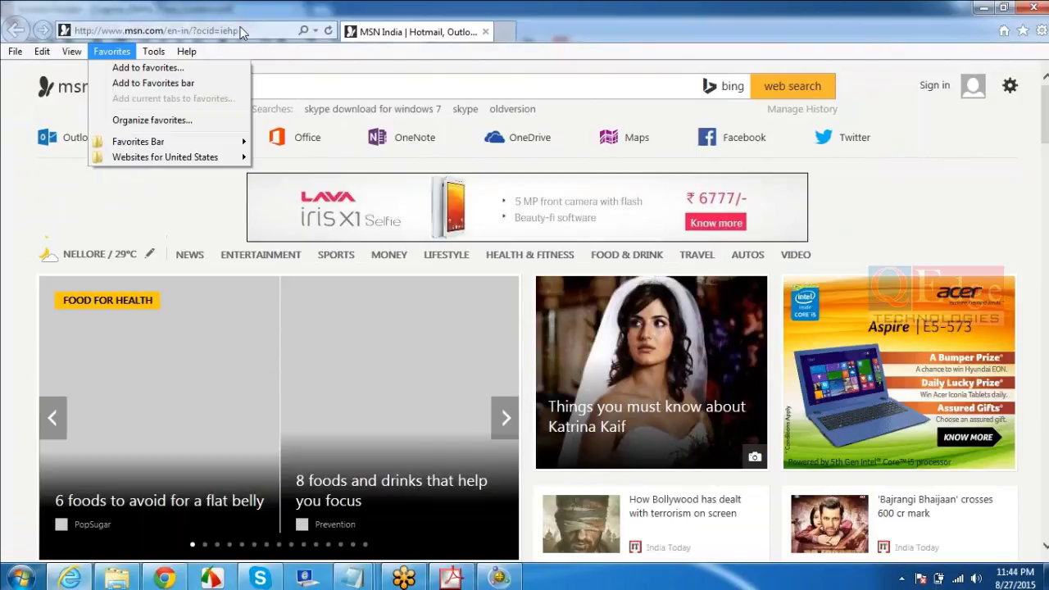
{"action": "left_click", "coordinate": [246, 36]}
{"action": "left_click", "coordinate": [246, 33]}
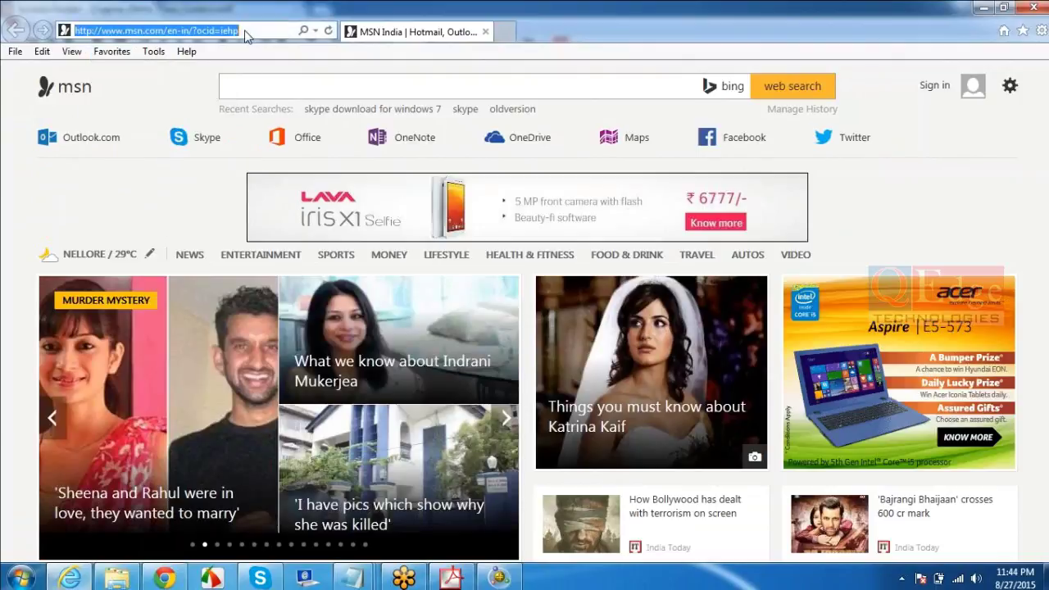
{"action": "type", "text": "localhost/cognos10"}
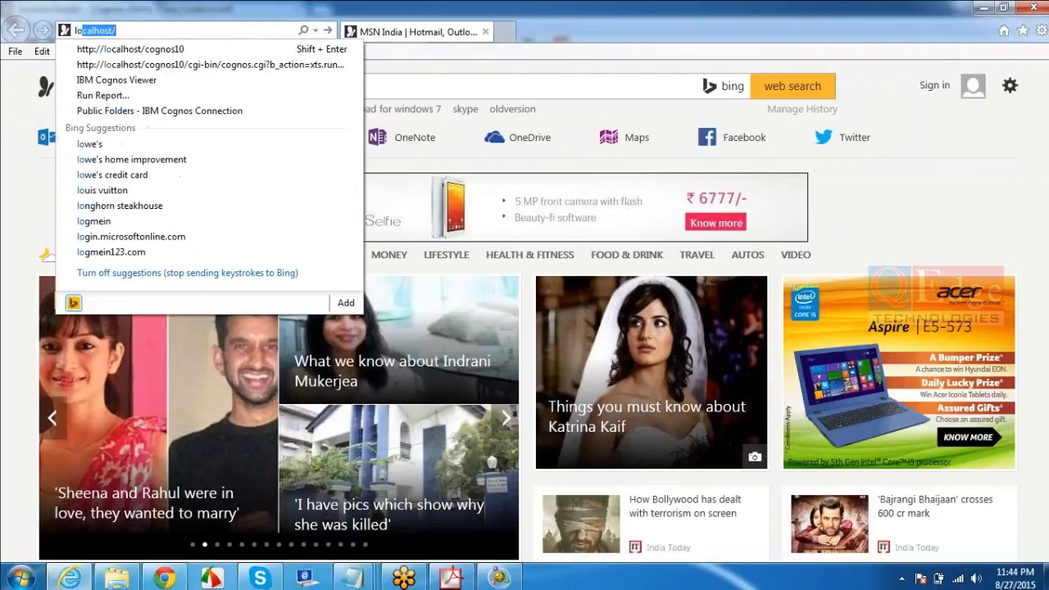
{"action": "key", "text": "Down"}
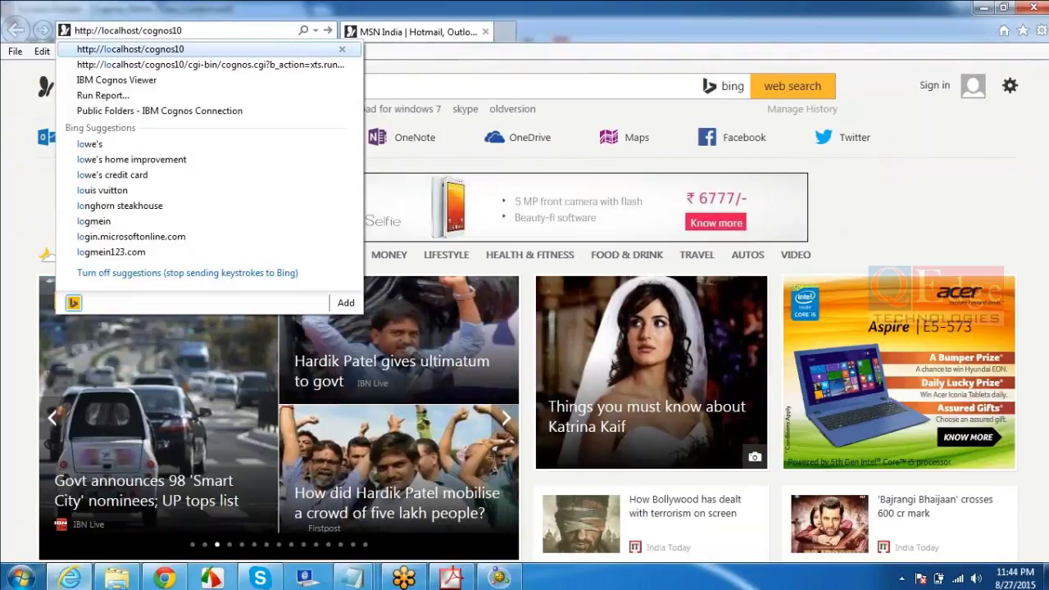
{"action": "key", "text": "Return"}
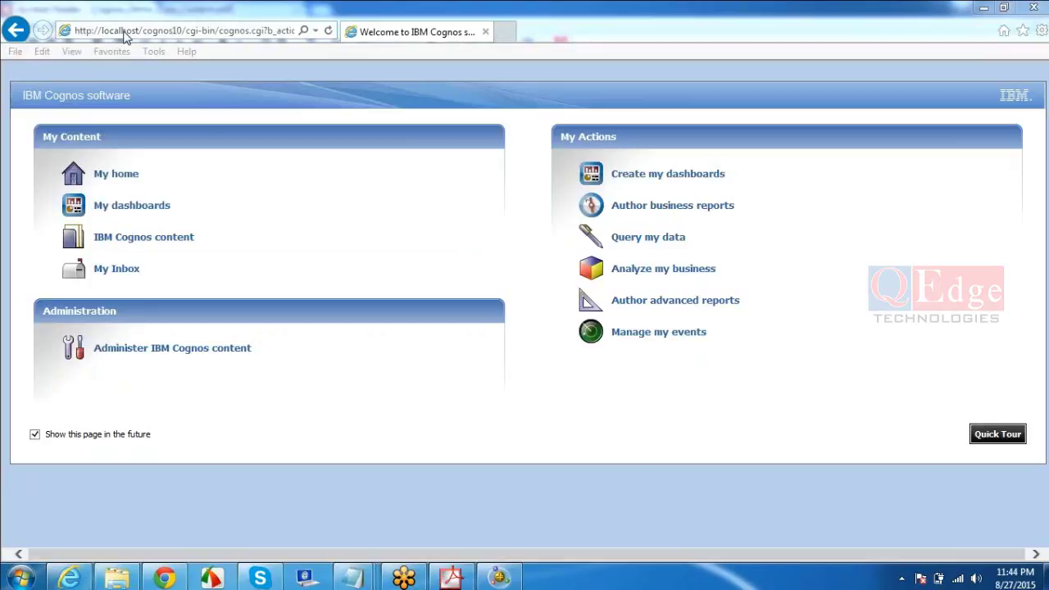
{"action": "left_click", "coordinate": [139, 38]}
{"action": "left_click", "coordinate": [291, 30]}
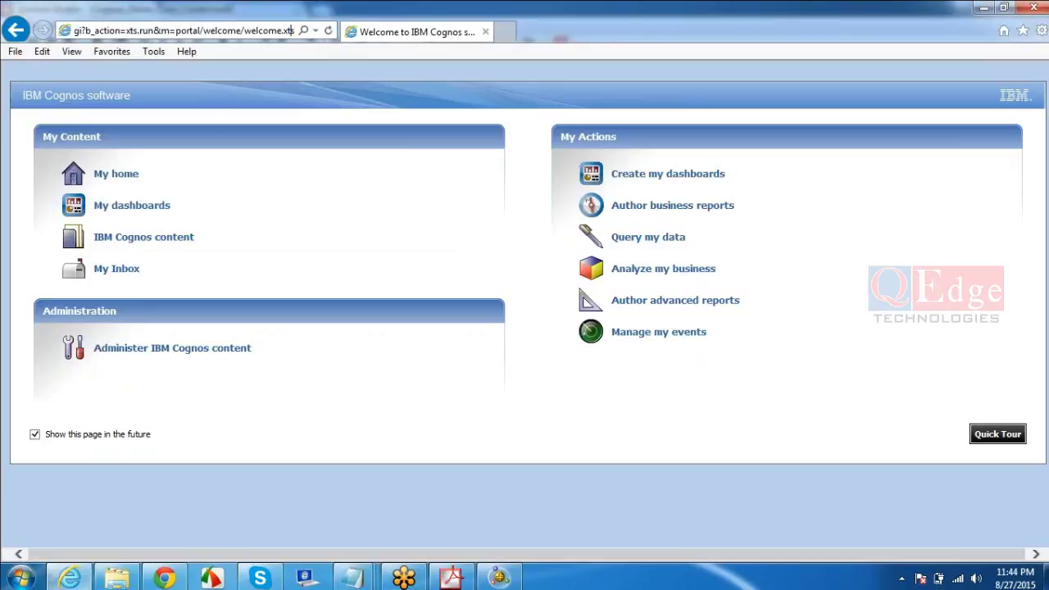
{"action": "key", "text": "Left"}
{"action": "key", "text": "Left"}
{"action": "key", "text": "Left"}
{"action": "key", "text": "Left"}
{"action": "key", "text": "Left"}
{"action": "key", "text": "Left"}
{"action": "key", "text": "Left"}
{"action": "key", "text": "Left"}
{"action": "key", "text": "Left"}
{"action": "key", "text": "Left"}
{"action": "key", "text": "Left"}
{"action": "key", "text": "Left"}
{"action": "key", "text": "Left"}
{"action": "key", "text": "Left"}
{"action": "key", "text": "Left"}
{"action": "key", "text": "Left"}
{"action": "key", "text": "Left"}
{"action": "key", "text": "Left"}
{"action": "key", "text": "Left"}
{"action": "key", "text": "Left"}
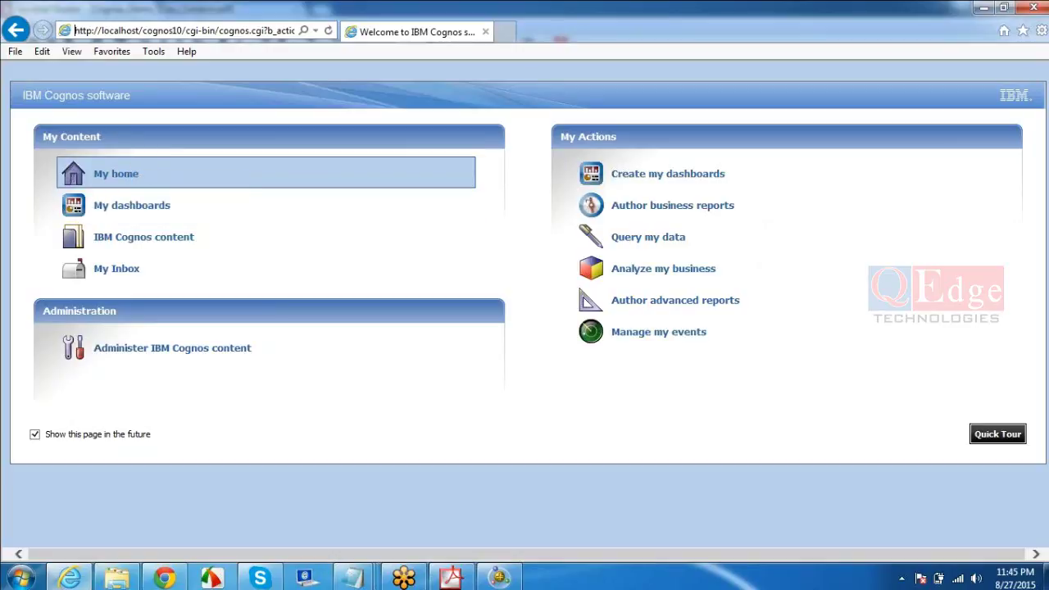
- Go to the My home Public Folders page, highlight the IBM Cognos Connection title, then return to the PDF
{"action": "left_click", "coordinate": [122, 174]}
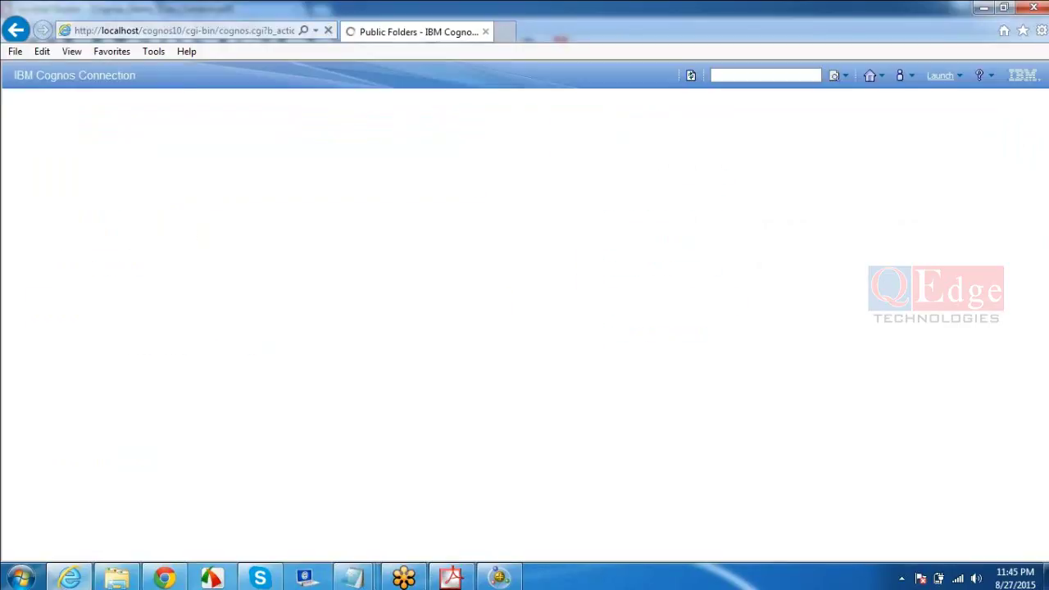
{"action": "left_click_drag", "start_coordinate": [137, 76], "coordinate": [14, 76]}
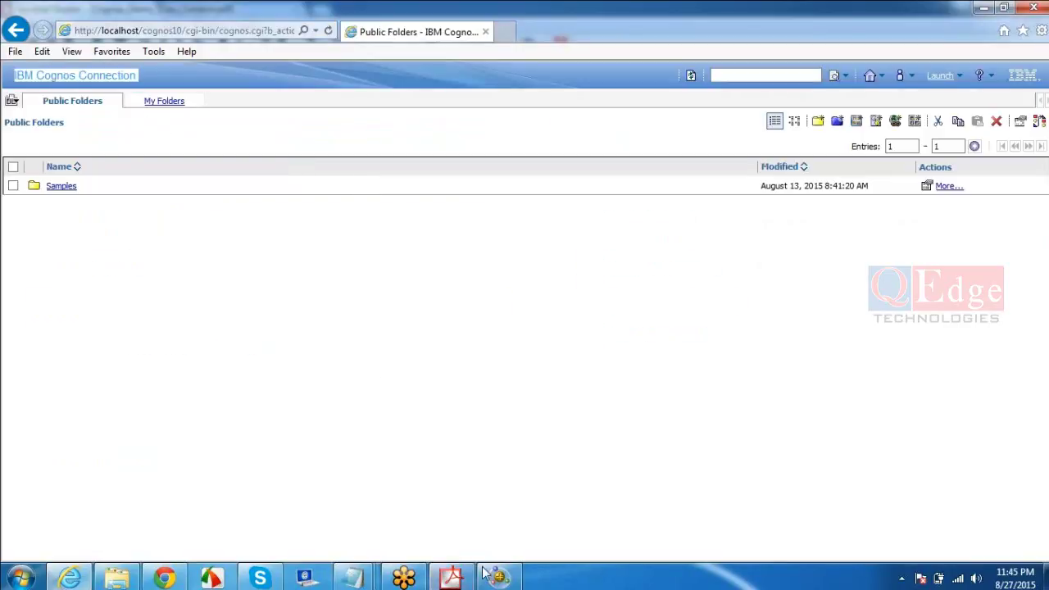
{"action": "left_click", "coordinate": [457, 578]}
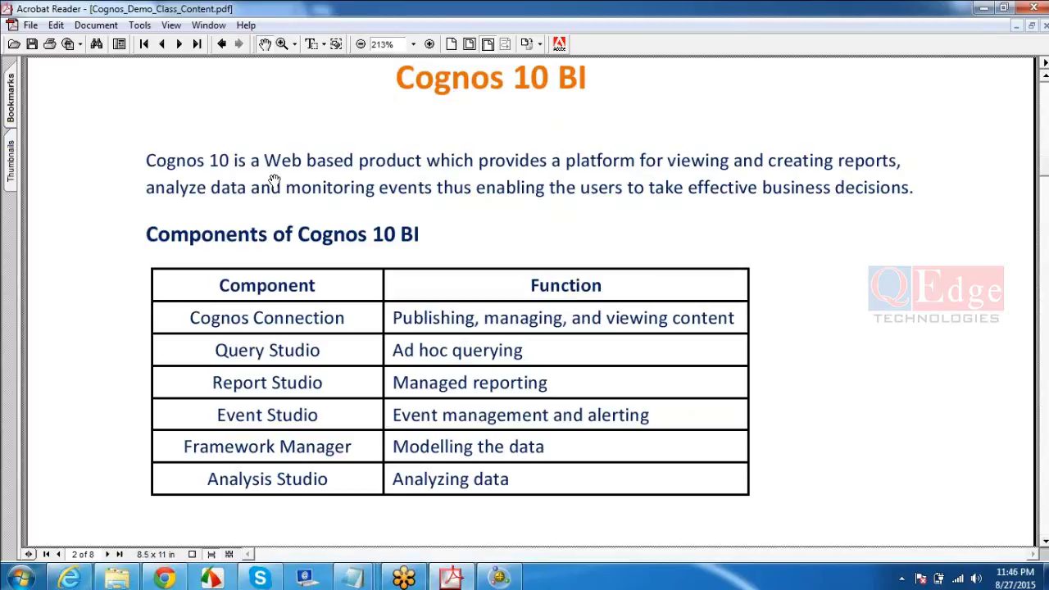
- Scroll the PDF to the Components of Cognos 10 BI table, then return to Public Folders
{"action": "scroll", "coordinate": [274, 180], "scroll_direction": "down", "scroll_amount": 1}
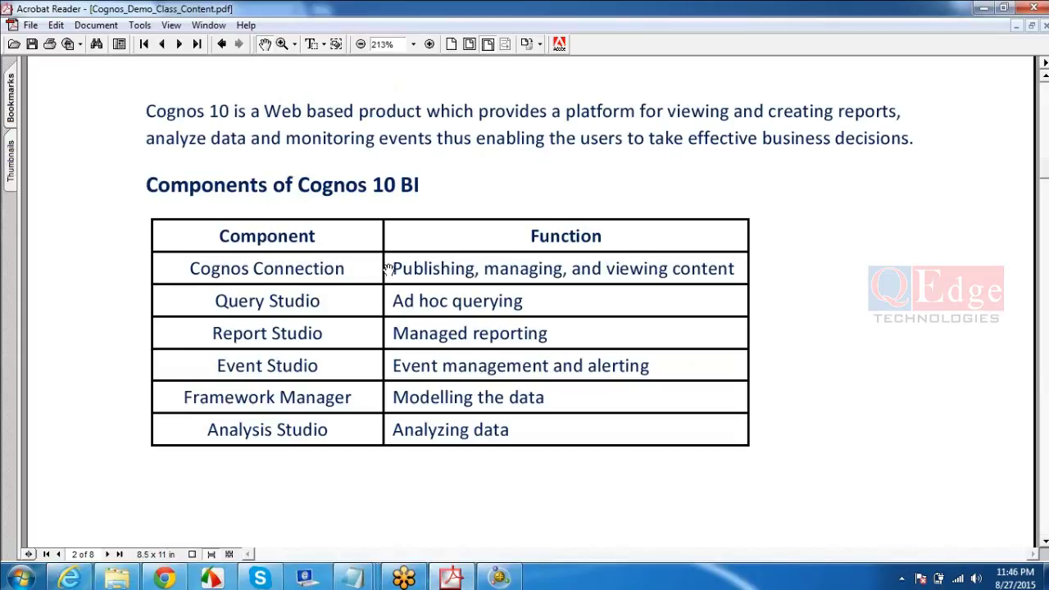
{"action": "mouse_move", "coordinate": [82, 582]}
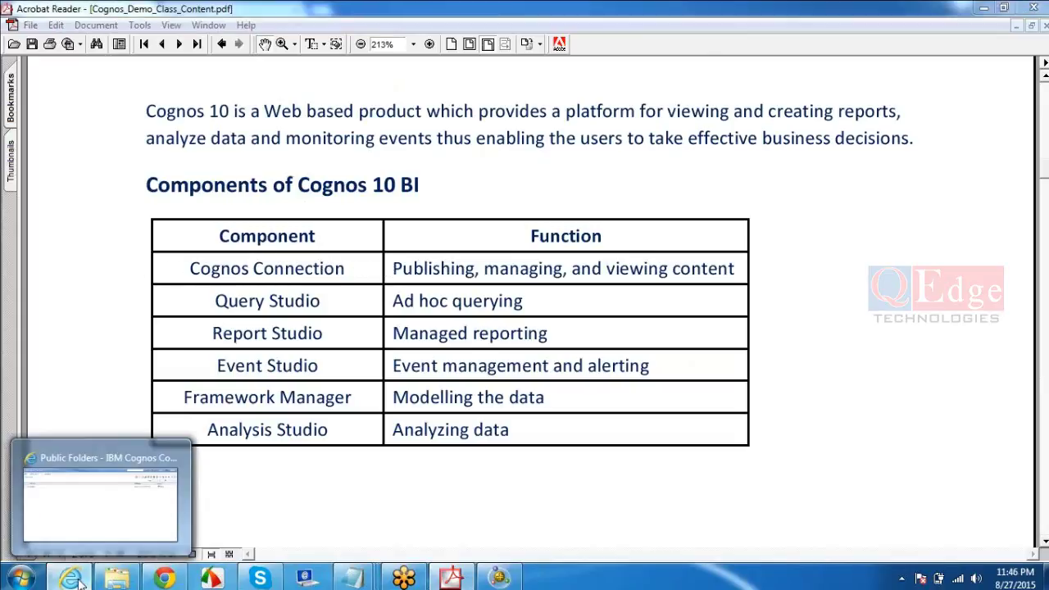
{"action": "left_click", "coordinate": [142, 502]}
- Launch Query Studio from the Launch menu after checking the PDF's components table
{"action": "left_click", "coordinate": [167, 73]}
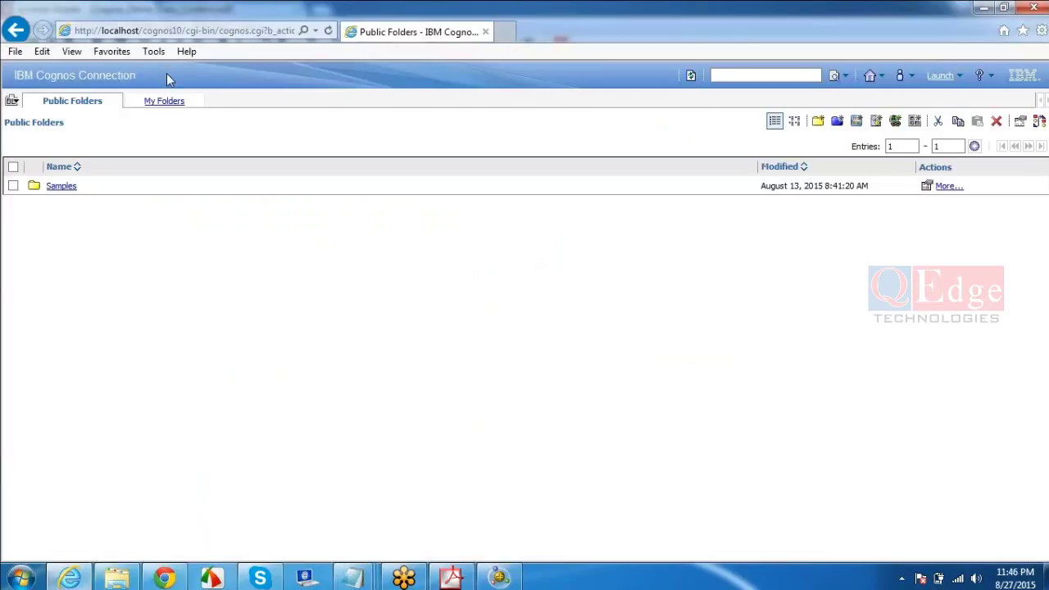
{"action": "triple_click", "coordinate": [152, 74]}
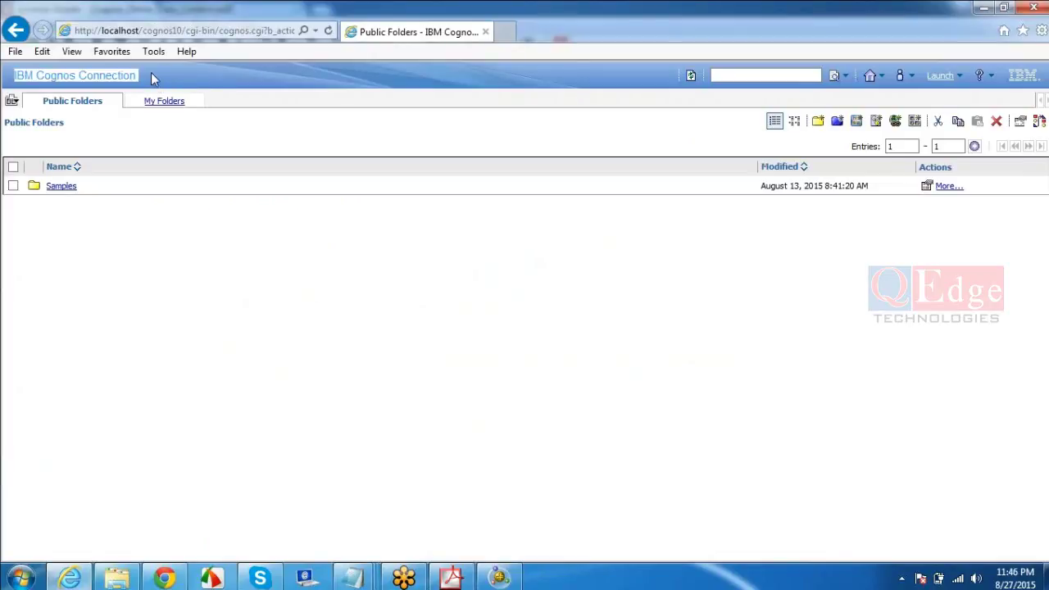
{"action": "left_click", "coordinate": [938, 77]}
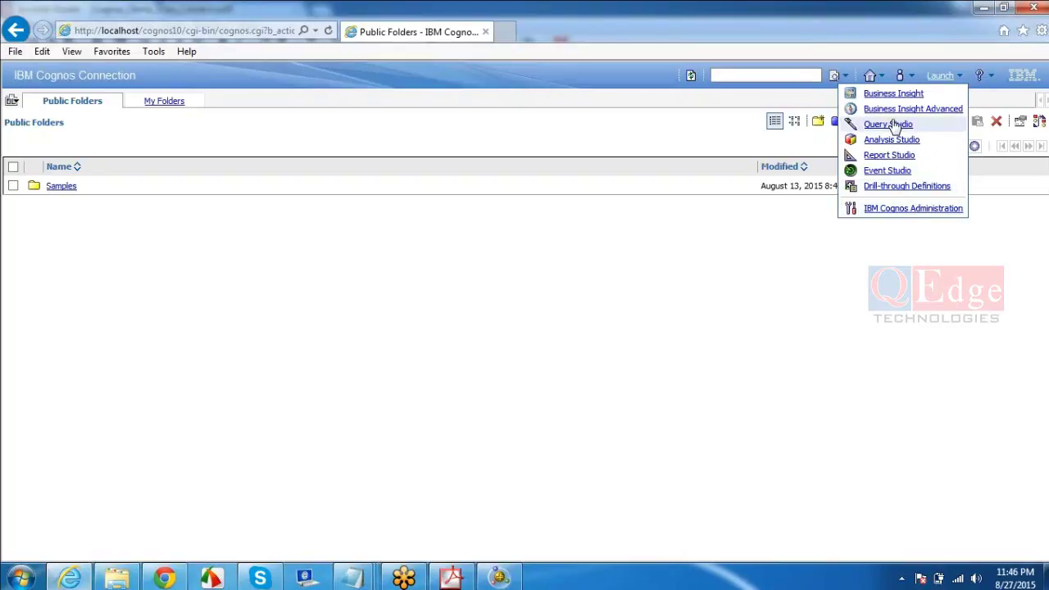
{"action": "left_click", "coordinate": [449, 579]}
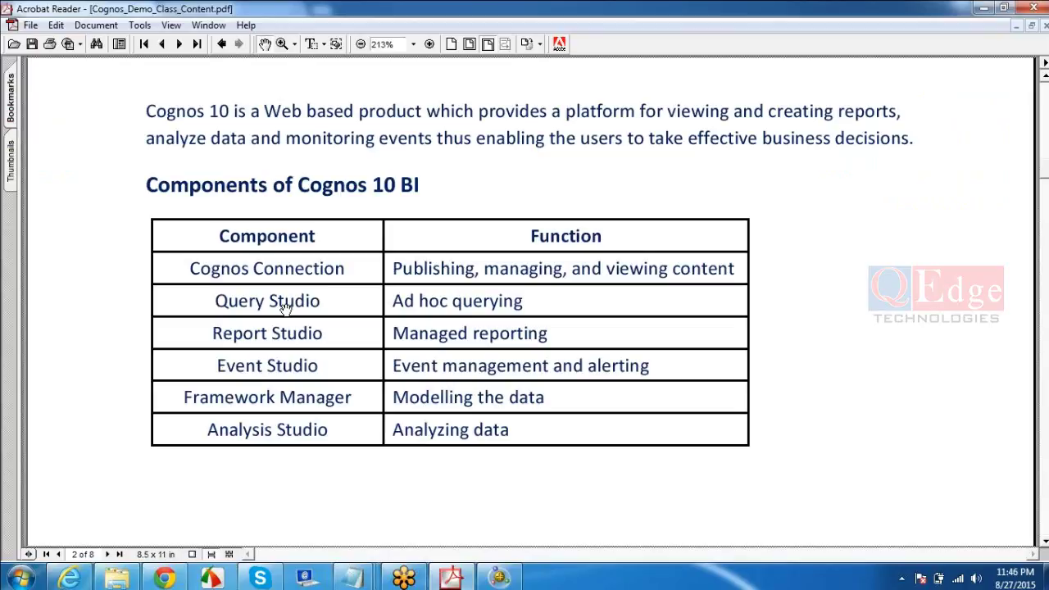
{"action": "left_click", "coordinate": [72, 578]}
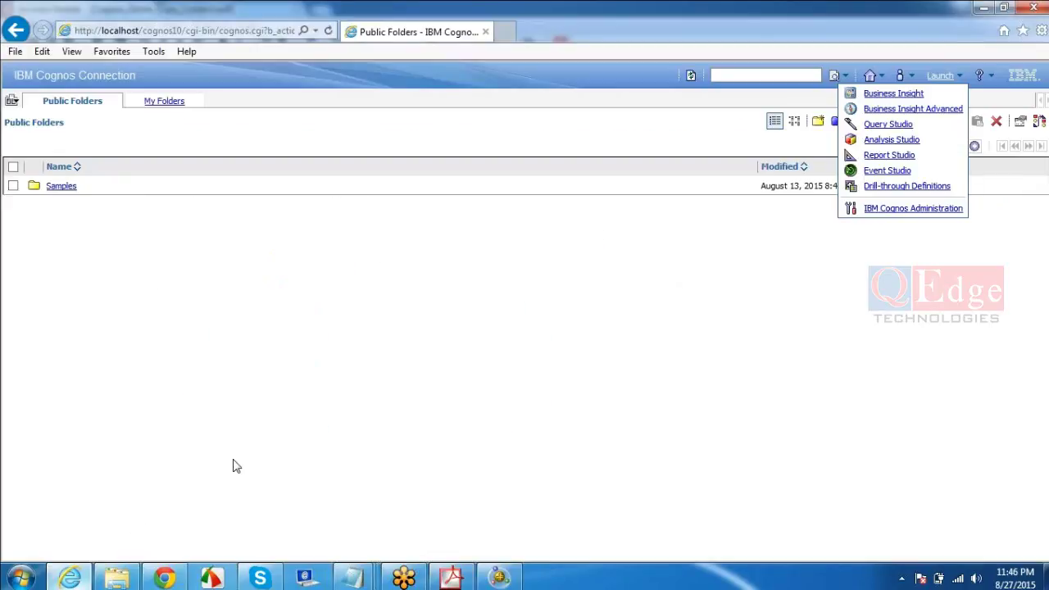
{"action": "left_click", "coordinate": [880, 126]}
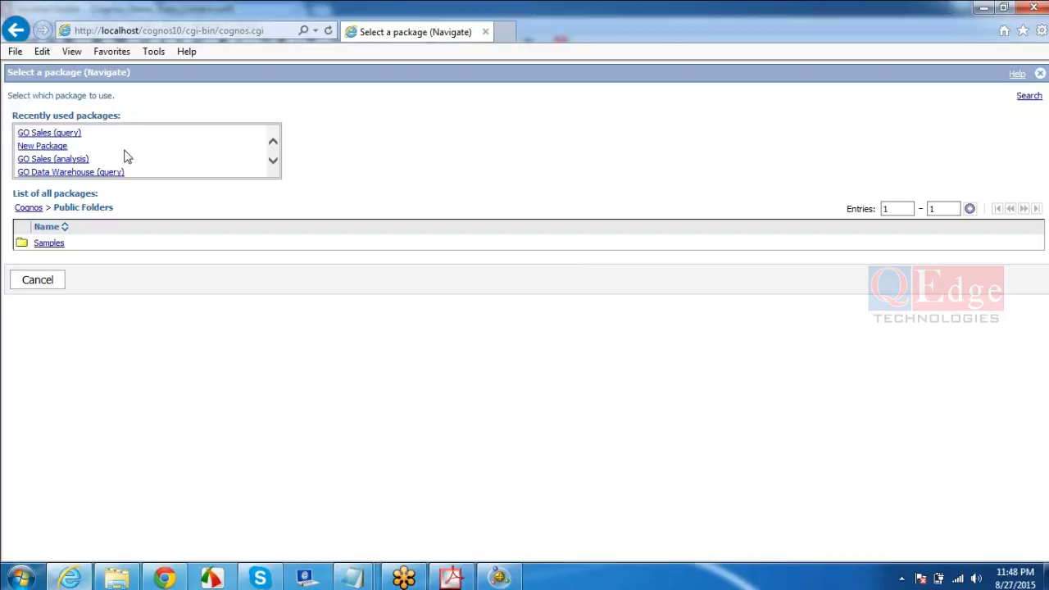
- Pick GO Sales (query) under Recently used packages for the new report
{"action": "left_click", "coordinate": [55, 136]}
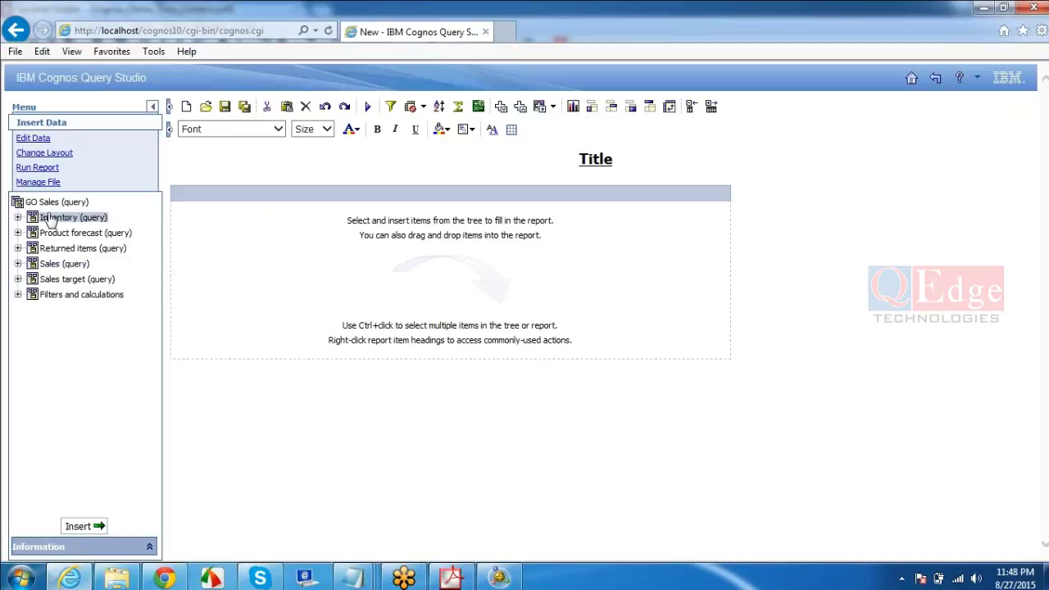
- Add Product line and Product type from Products and Revenue from Sales as report columns
{"action": "left_click", "coordinate": [17, 264]}
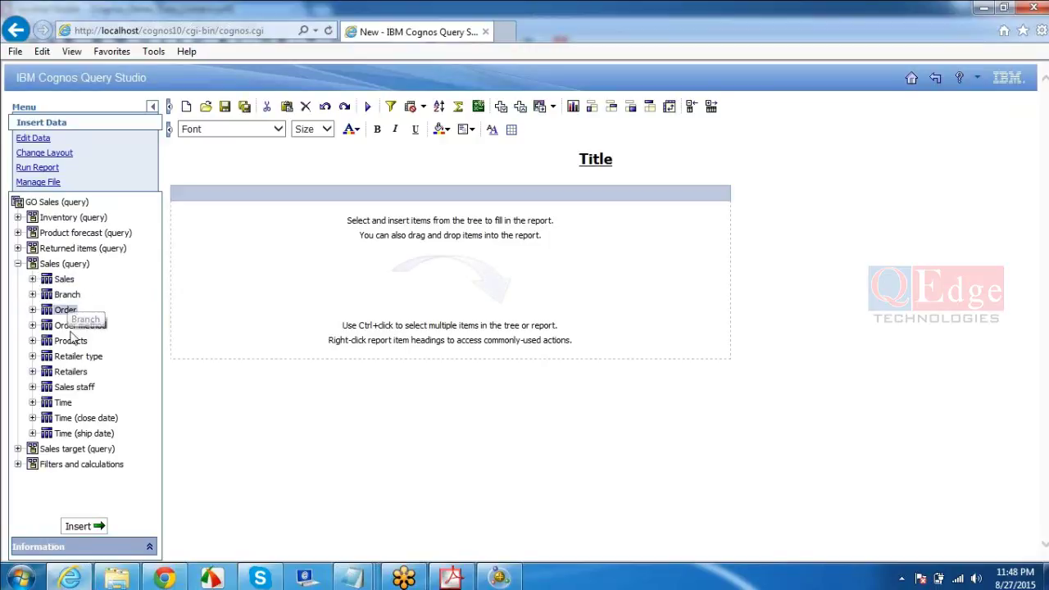
{"action": "left_click", "coordinate": [32, 342]}
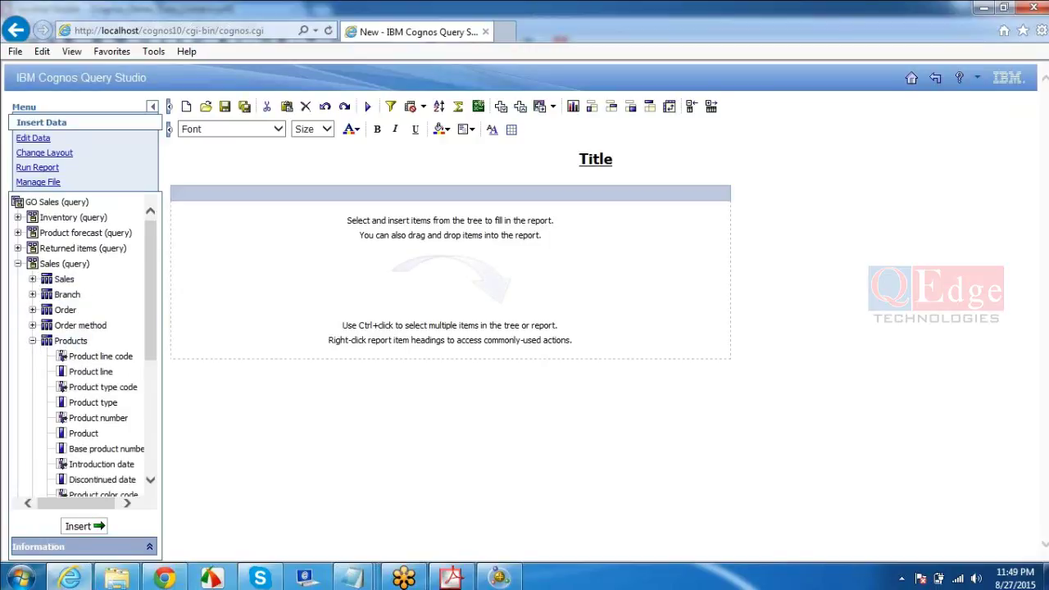
{"action": "double_click", "coordinate": [93, 375]}
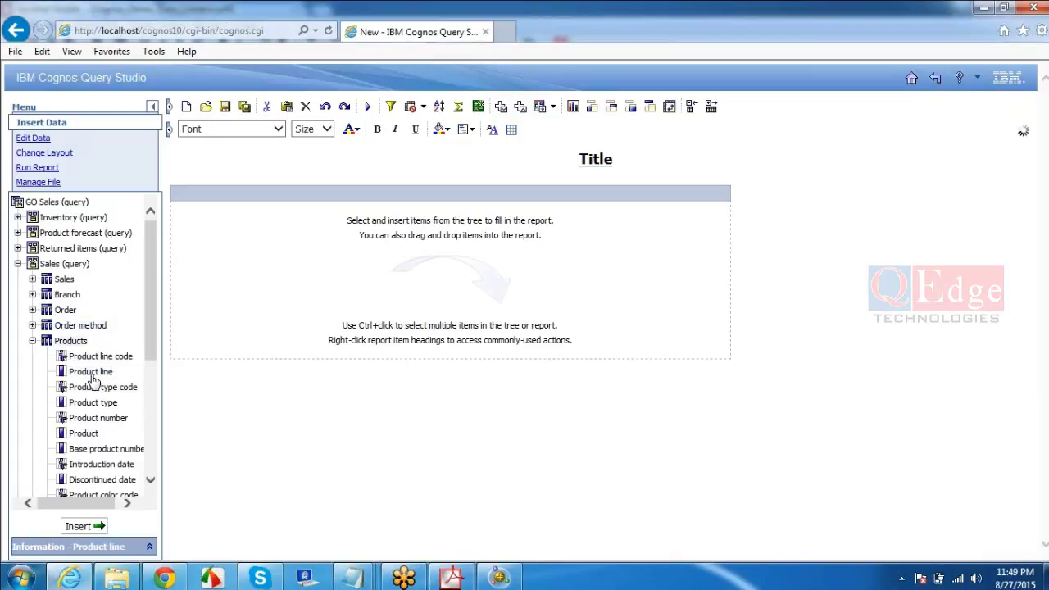
{"action": "double_click", "coordinate": [102, 407]}
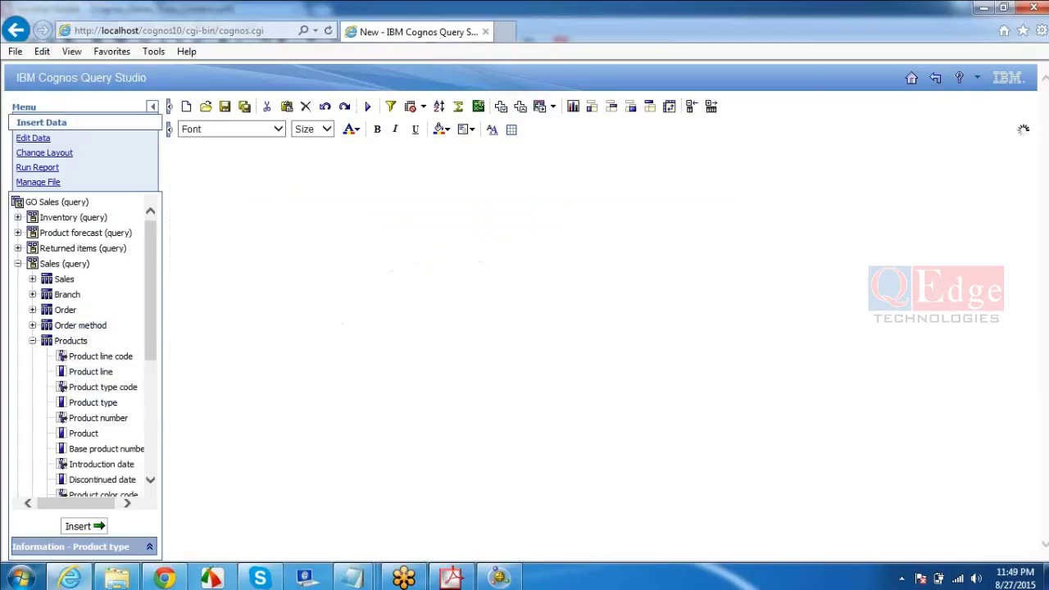
{"action": "left_click", "coordinate": [33, 281]}
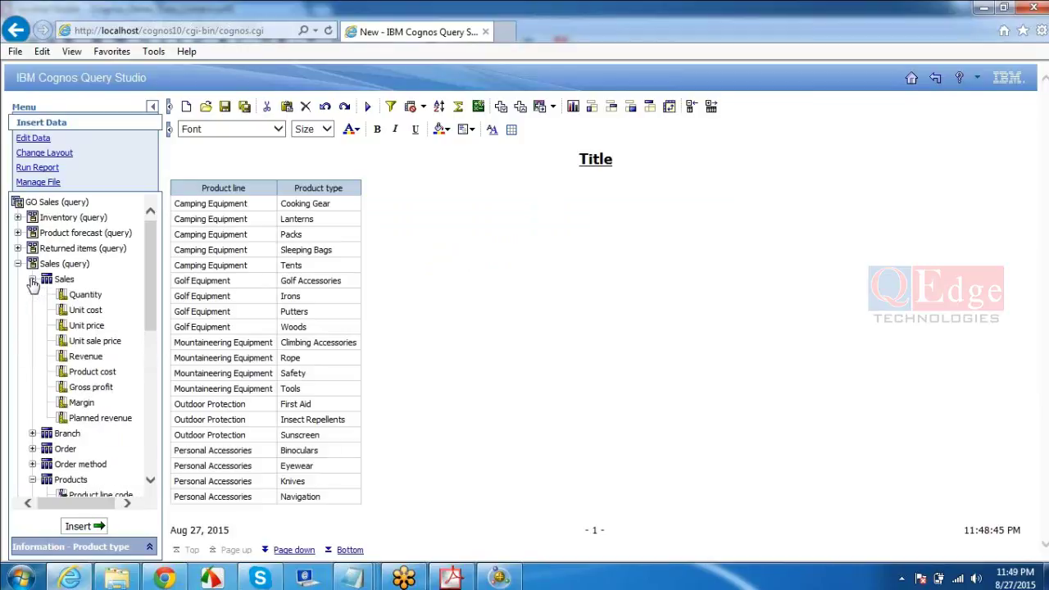
{"action": "double_click", "coordinate": [85, 358]}
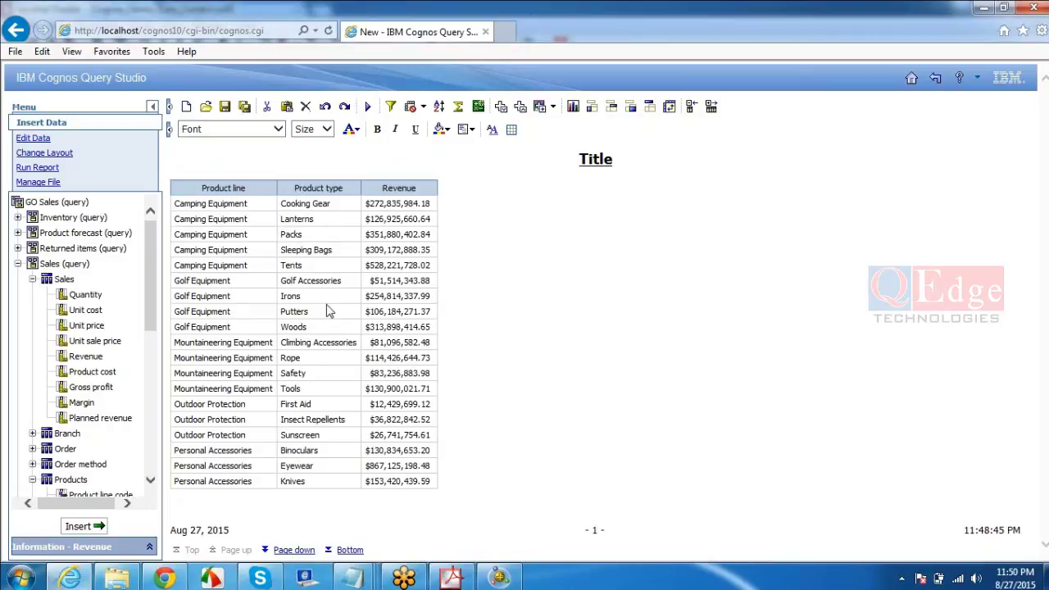
- Collapse the Sales and Products folders and expand Branch to show its attributes
{"action": "left_click", "coordinate": [31, 279]}
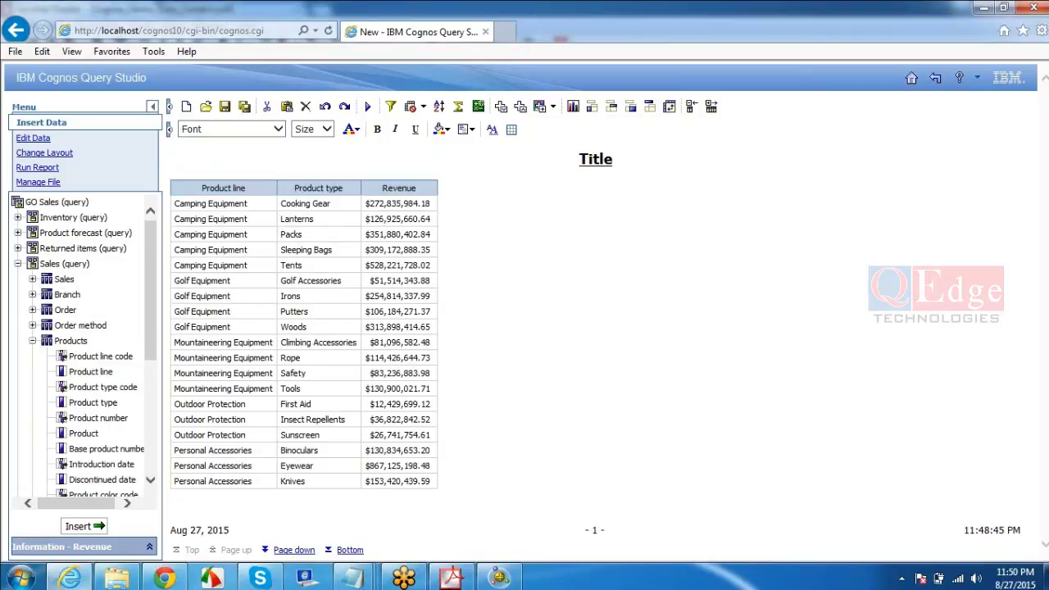
{"action": "left_click", "coordinate": [32, 340]}
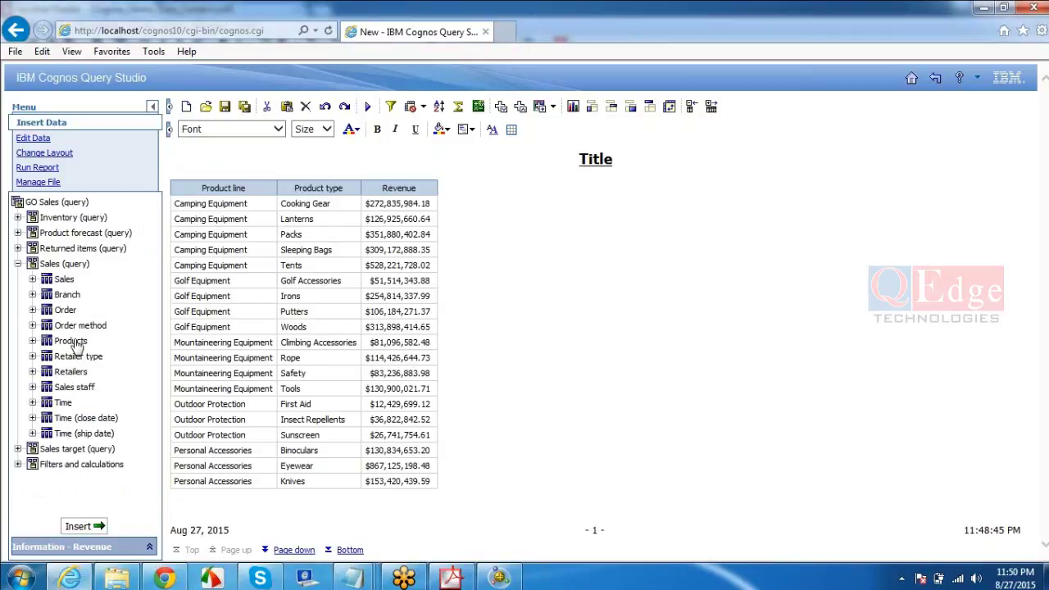
{"action": "left_click", "coordinate": [31, 294]}
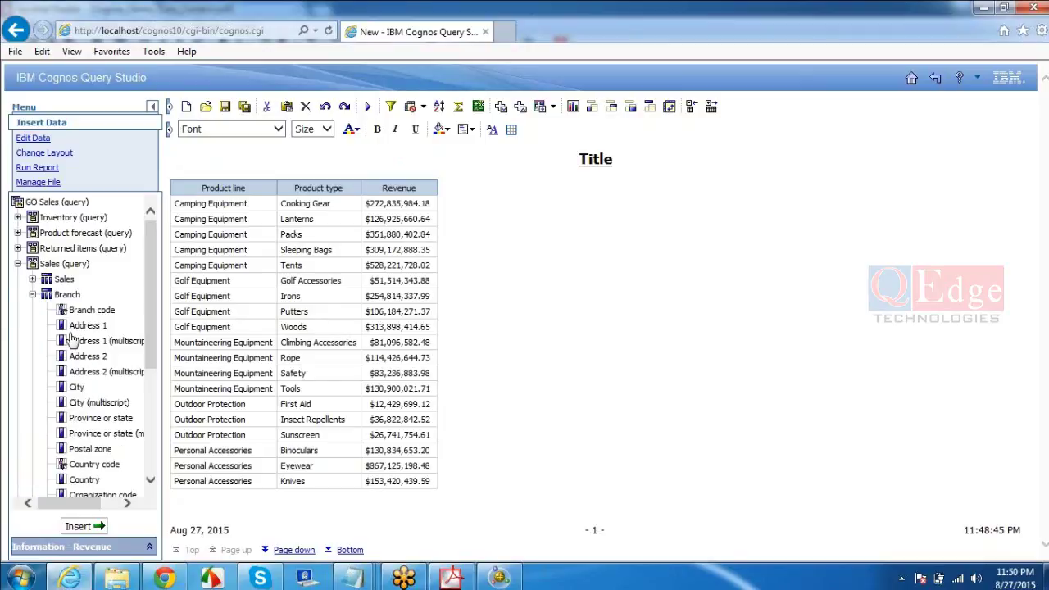
- Insert Branch City as a column right of Revenue, then compare the report's columns
{"action": "left_click_drag", "start_coordinate": [77, 390], "coordinate": [448, 201]}
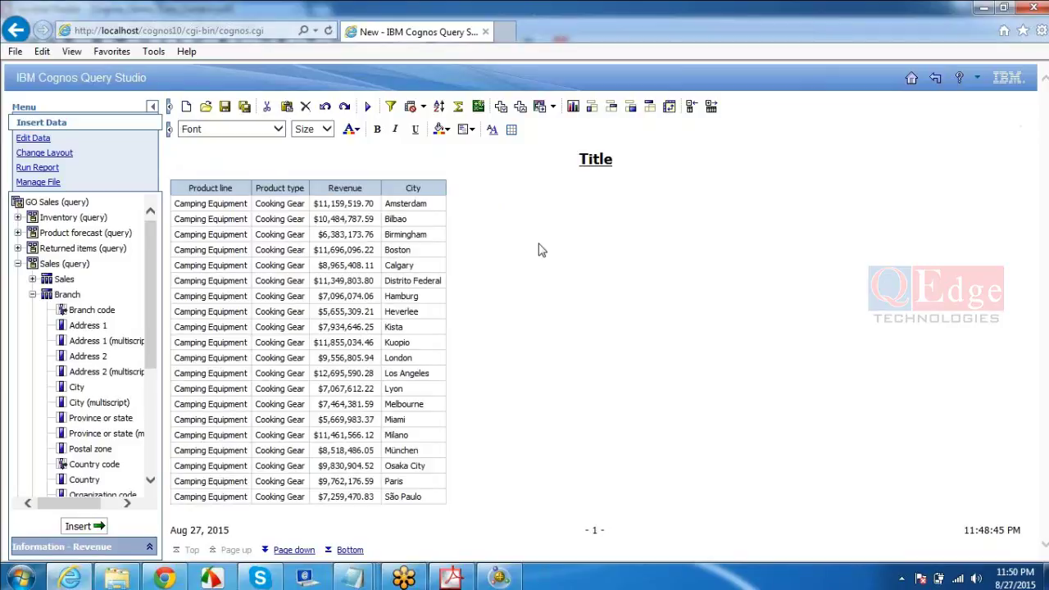
{"action": "left_click", "coordinate": [408, 203]}
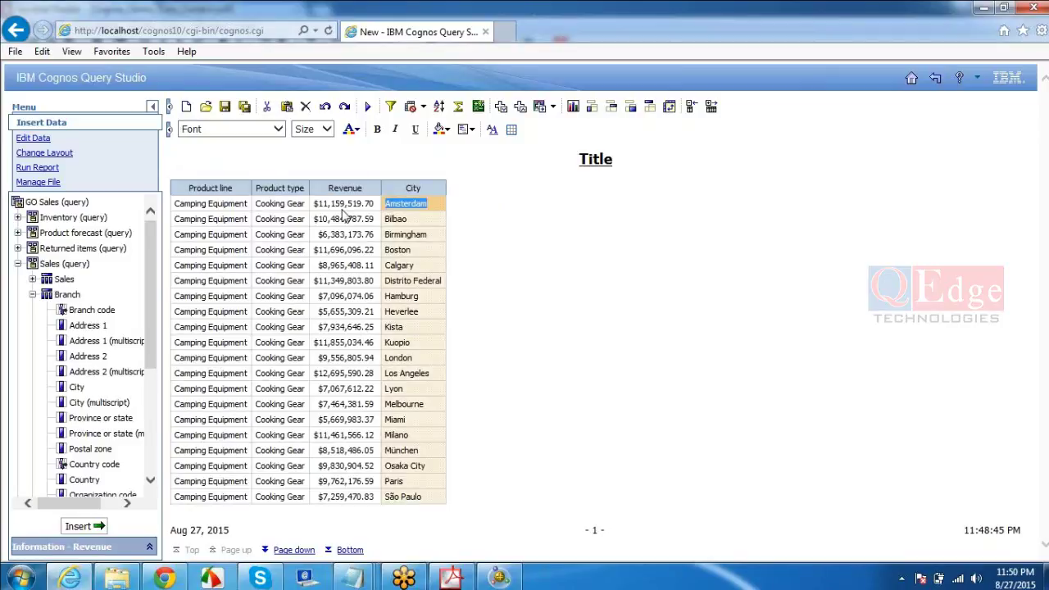
{"action": "left_click", "coordinate": [285, 205]}
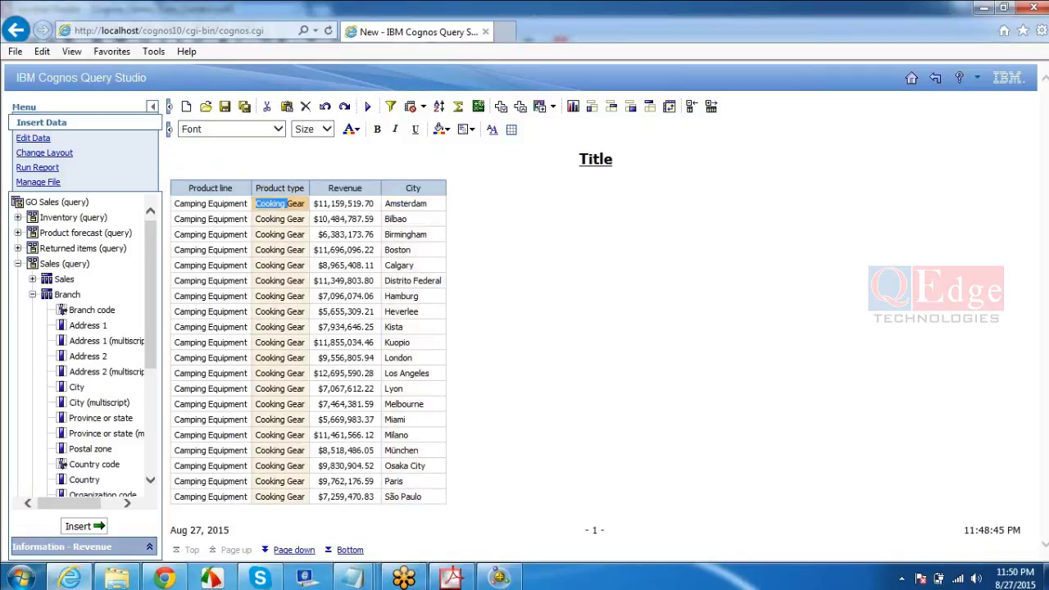
{"action": "left_click", "coordinate": [215, 205]}
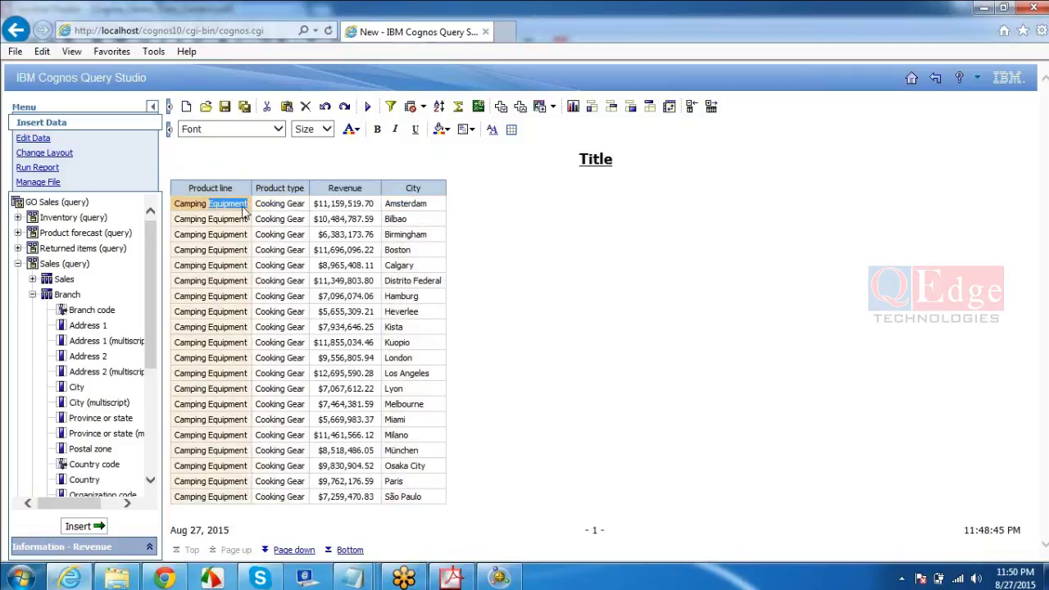
{"action": "left_click", "coordinate": [338, 204]}
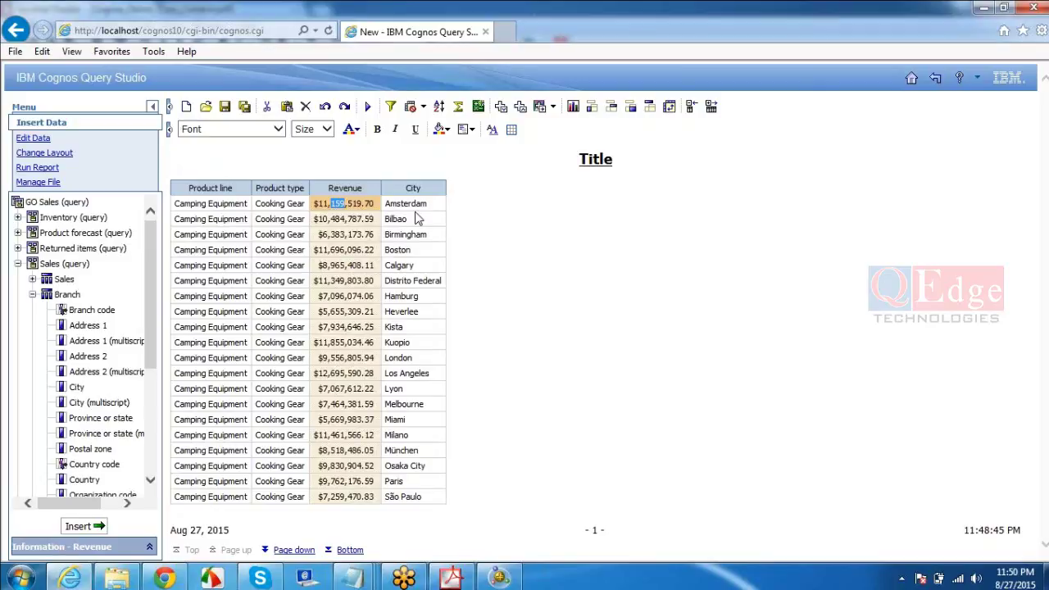
{"action": "double_click", "coordinate": [409, 205]}
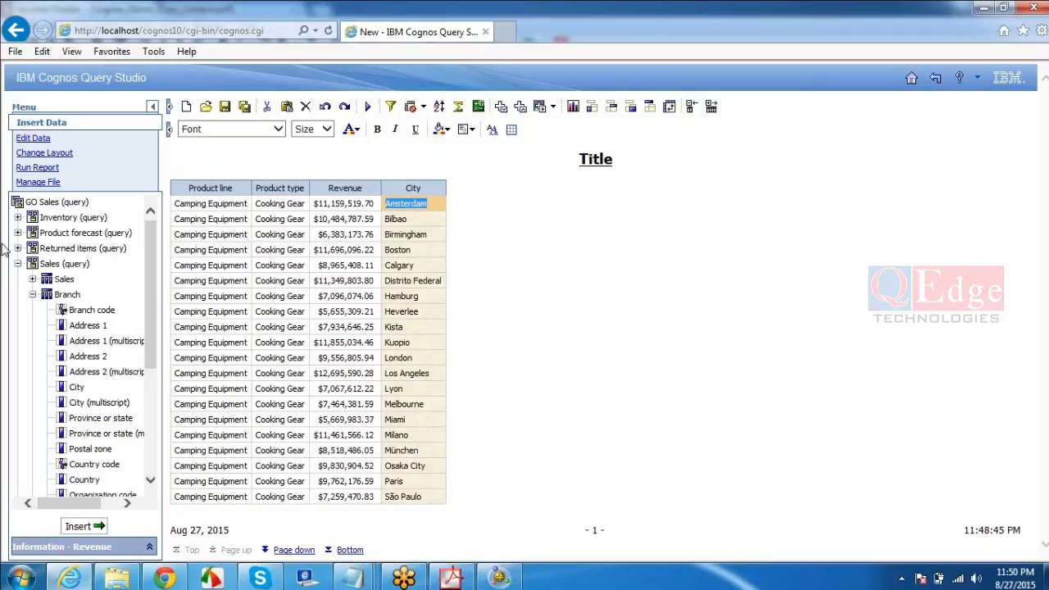
{"action": "left_click", "coordinate": [61, 264]}
- Leave Query Studio without saving the report and switch to the course PDF
{"action": "left_click", "coordinate": [939, 80]}
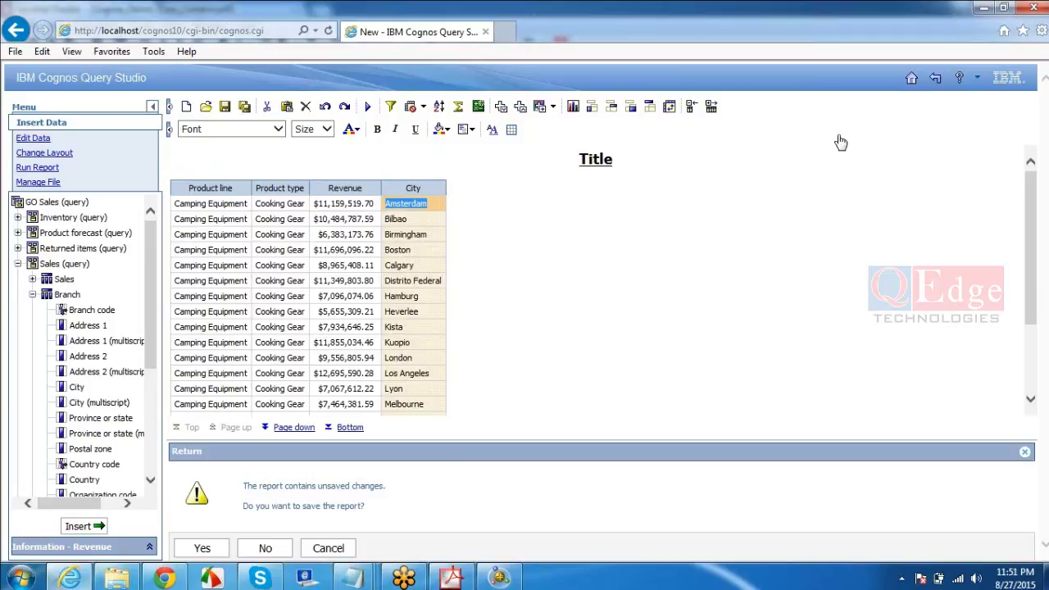
{"action": "left_click", "coordinate": [264, 548]}
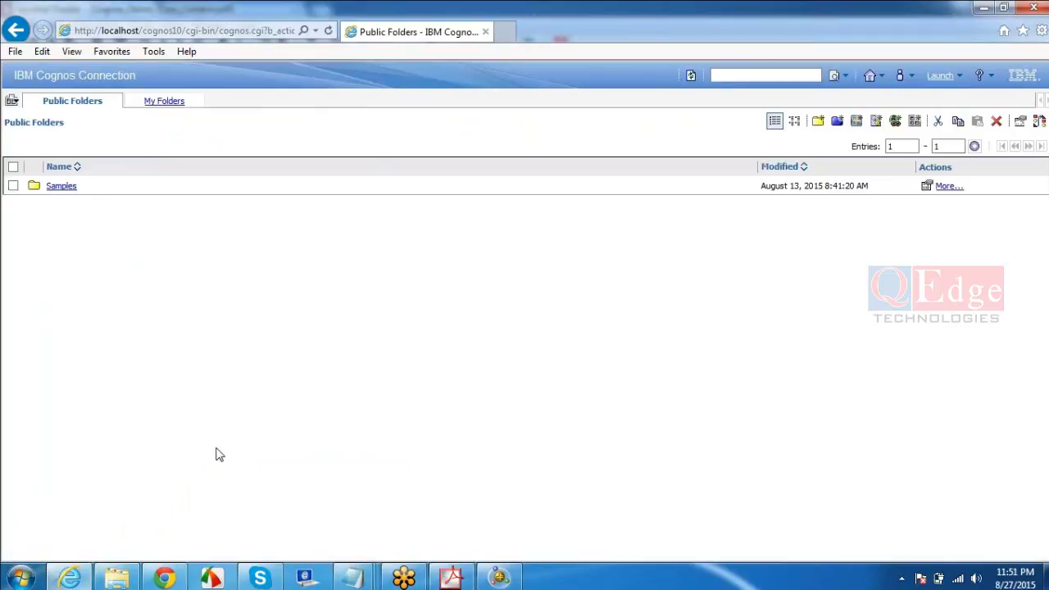
{"action": "left_click", "coordinate": [450, 578]}
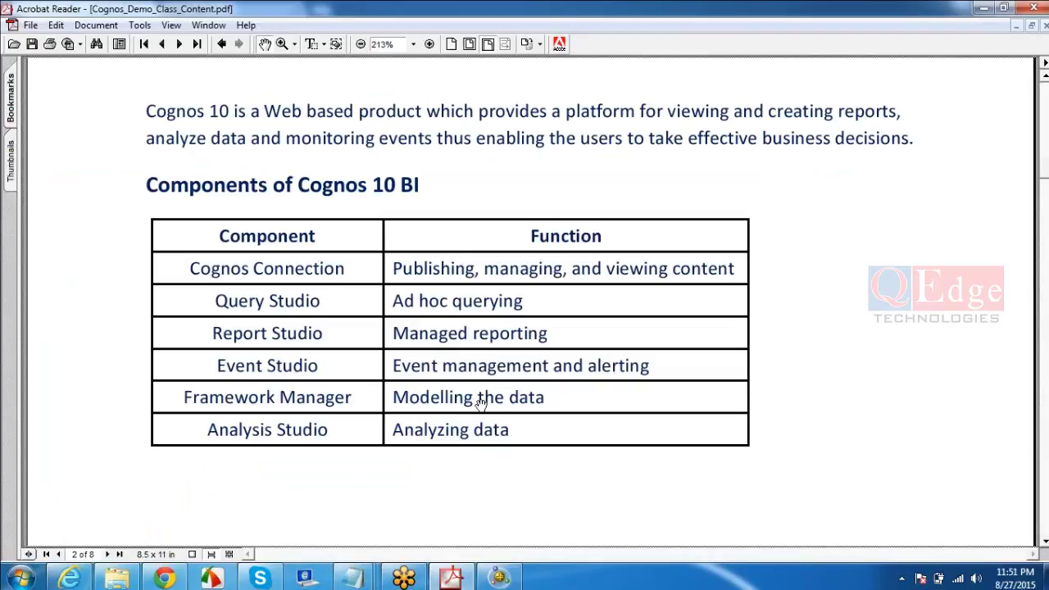
- Start Notepad from the Start menu and maximize its window
{"action": "left_click", "coordinate": [21, 578]}
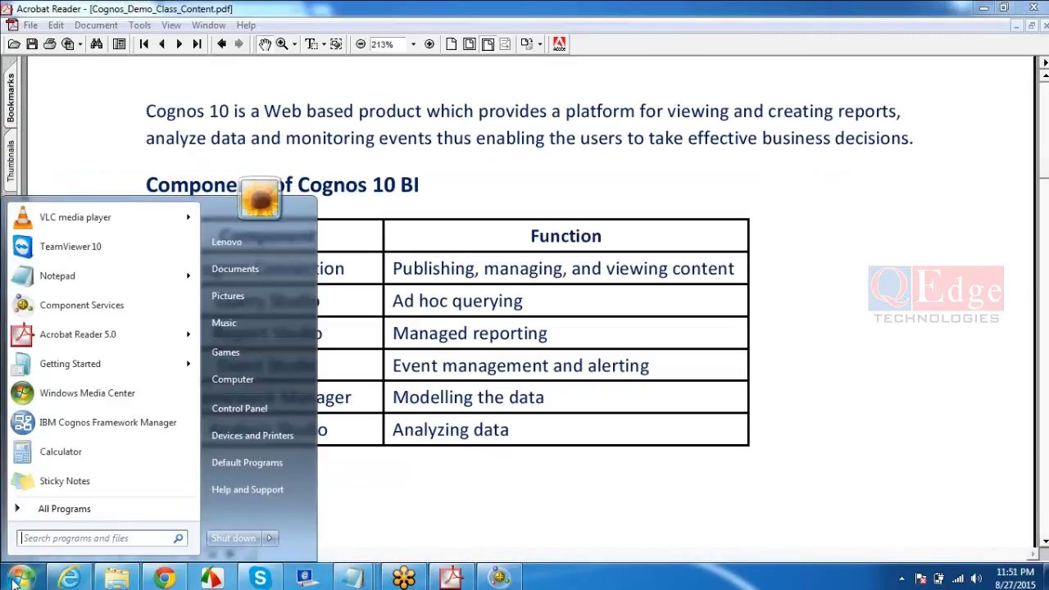
{"action": "left_click", "coordinate": [64, 278]}
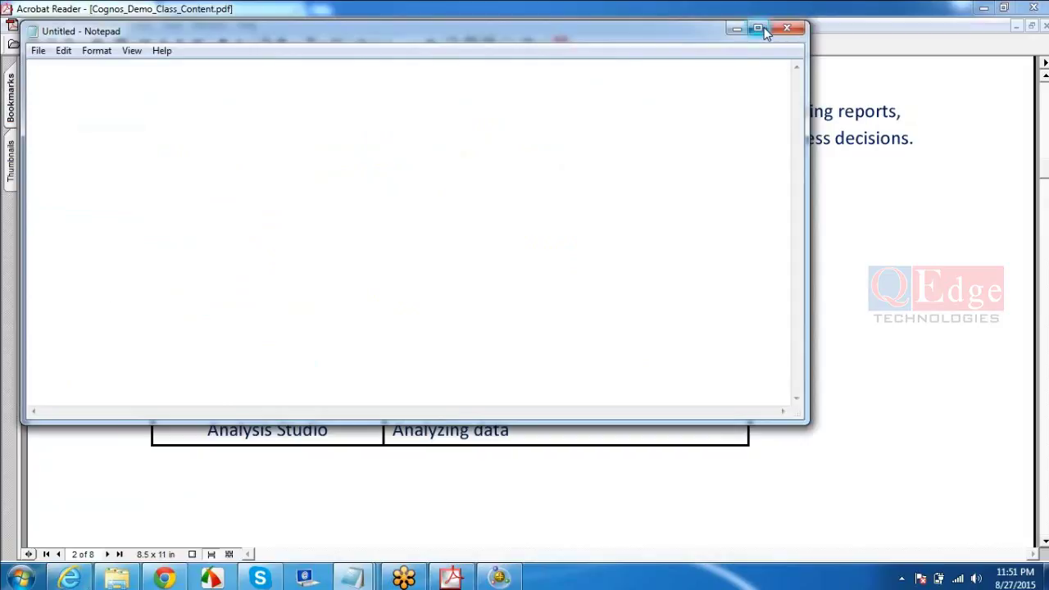
{"action": "left_click", "coordinate": [759, 28]}
- Start the flow note at the top with 'Database--DWH(historical info)'
{"action": "key", "text": "Return"}
{"action": "key", "text": "Return"}
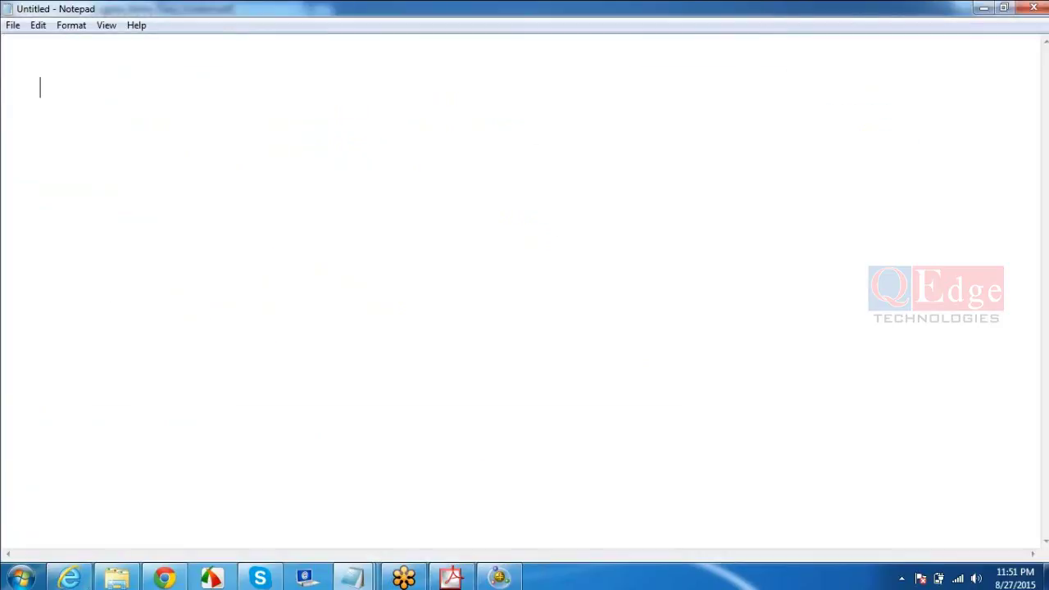
{"action": "type", "text": "DWH"}
{"action": "key", "text": "Left"}
{"action": "key", "text": "Left"}
{"action": "key", "text": "Left"}
{"action": "type", "text": "--"}
{"action": "key", "text": "Left"}
{"action": "key", "text": "Left"}
{"action": "type", "text": "Database"}
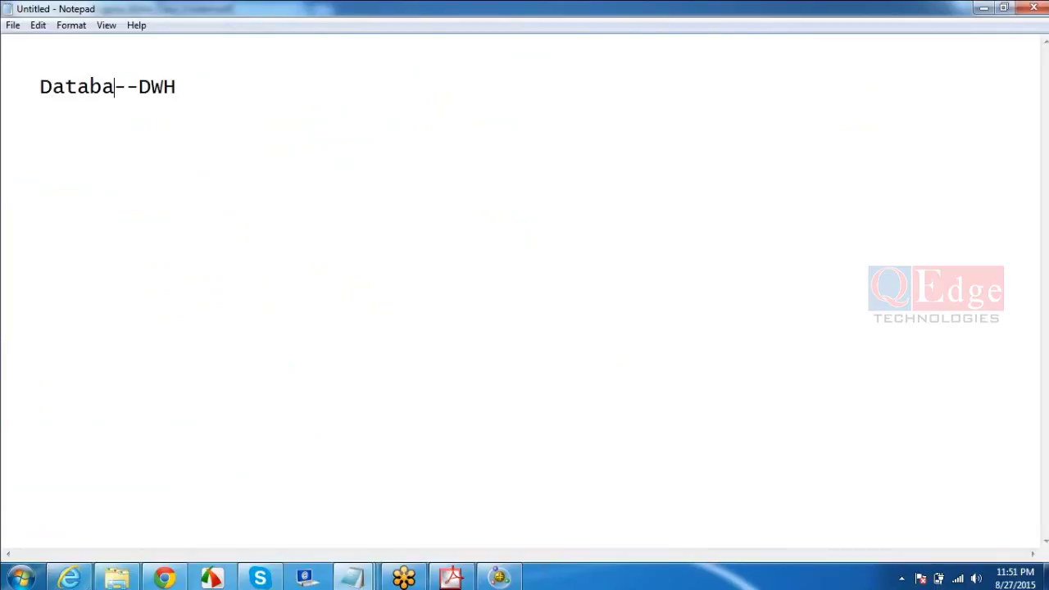
{"action": "left_click", "coordinate": [263, 95]}
{"action": "type", "text": "(h"}
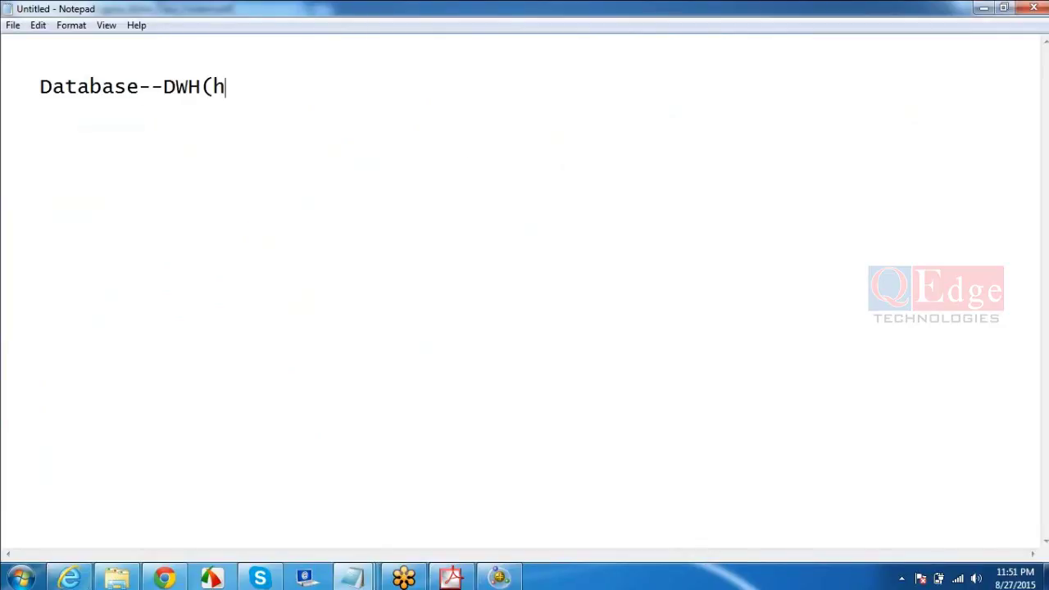
{"action": "type", "text": "istorical info)"}
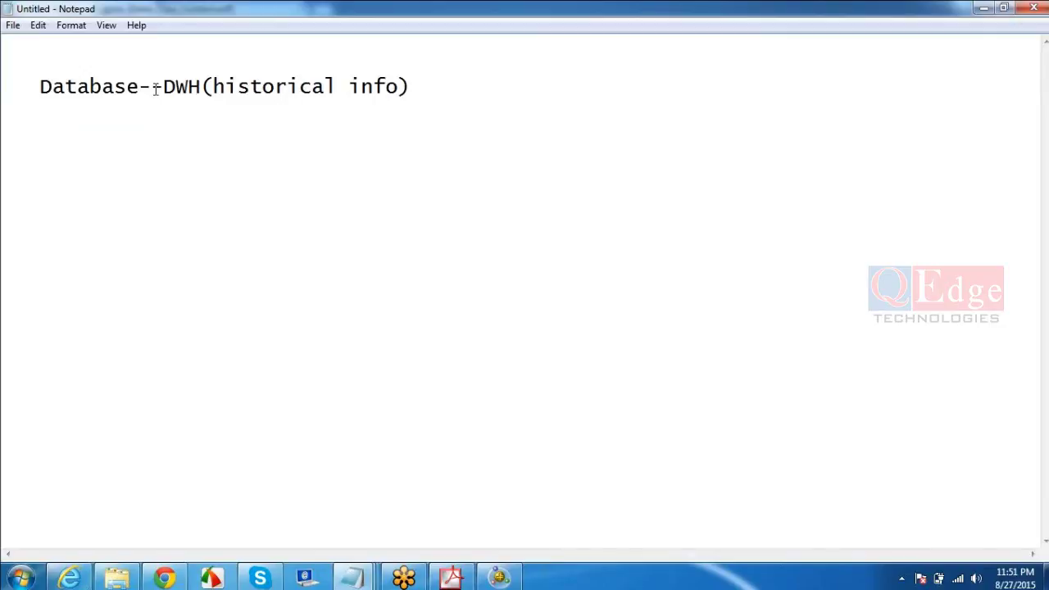
{"action": "double_click", "coordinate": [79, 87]}
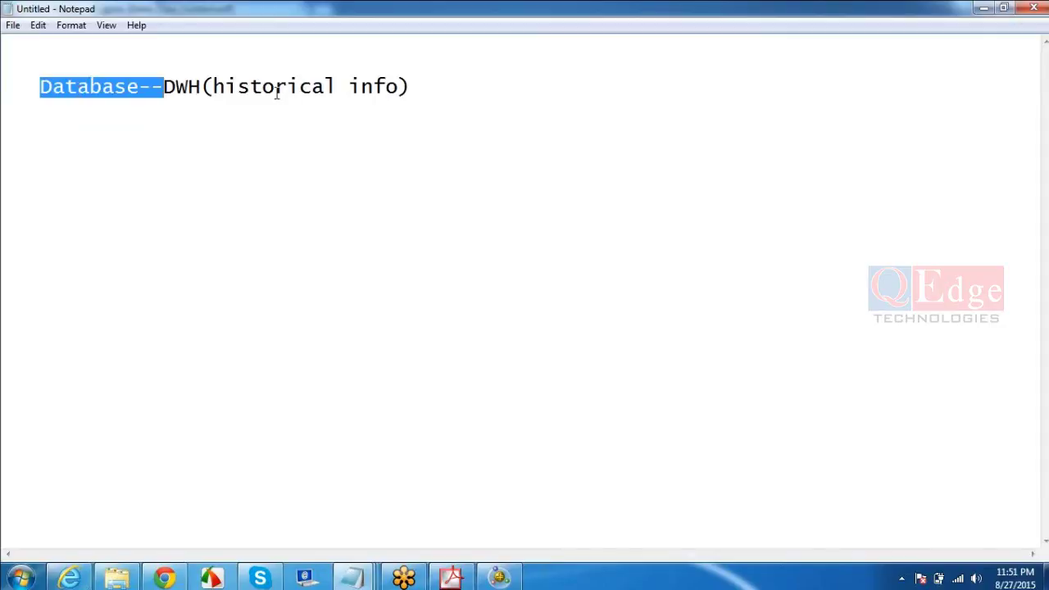
- Extend the note with '--Data sources--Import tables -- frame work manager' and return to the course PDF
{"action": "left_click", "coordinate": [461, 89]}
{"action": "type", "text": "--"}
{"action": "type", "text": "Da"}
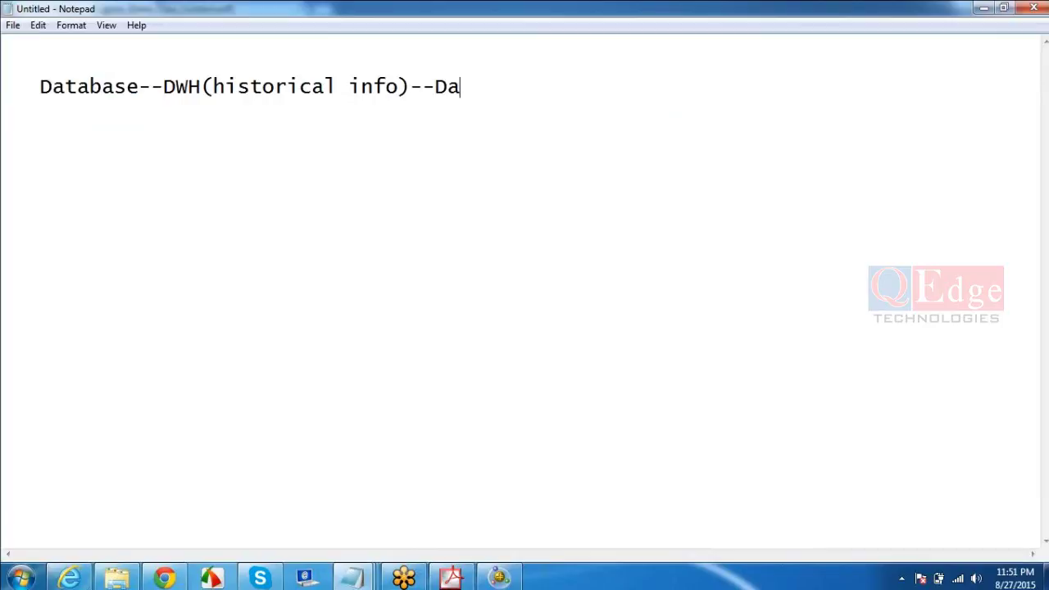
{"action": "type", "text": "ta sources"}
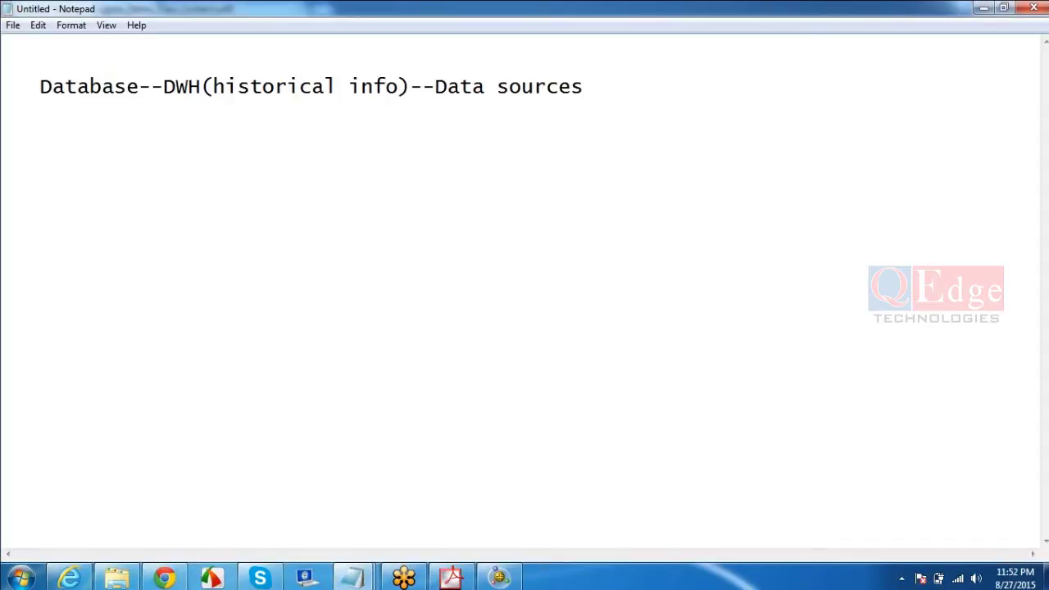
{"action": "key", "text": "shift+Left"}
{"action": "key", "text": "shift+Left"}
{"action": "key", "text": "shift+Left"}
{"action": "key", "text": "shift+Left"}
{"action": "key", "text": "shift+Left"}
{"action": "key", "text": "shift+Left"}
{"action": "key", "text": "shift+Left"}
{"action": "key", "text": "shift+Left"}
{"action": "key", "text": "shift+Left"}
{"action": "key", "text": "shift+Left"}
{"action": "key", "text": "shift+Left"}
{"action": "key", "text": "shift+Left"}
{"action": "key", "text": "shift+Left"}
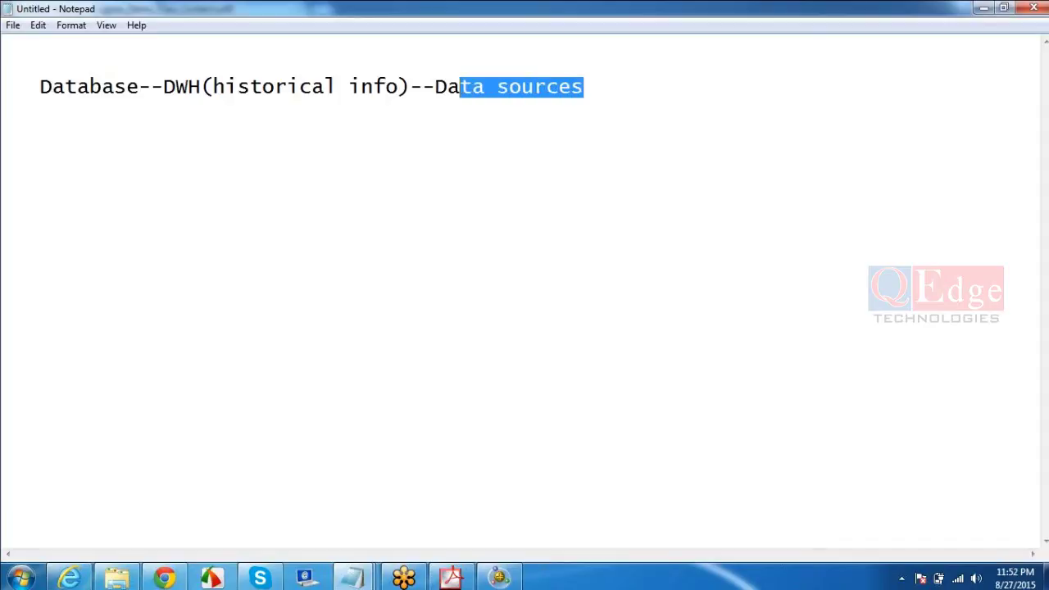
{"action": "key", "text": "shift+Right"}
{"action": "key", "text": "shift+Right"}
{"action": "key", "text": "shift+Left"}
{"action": "double_click", "coordinate": [184, 87]}
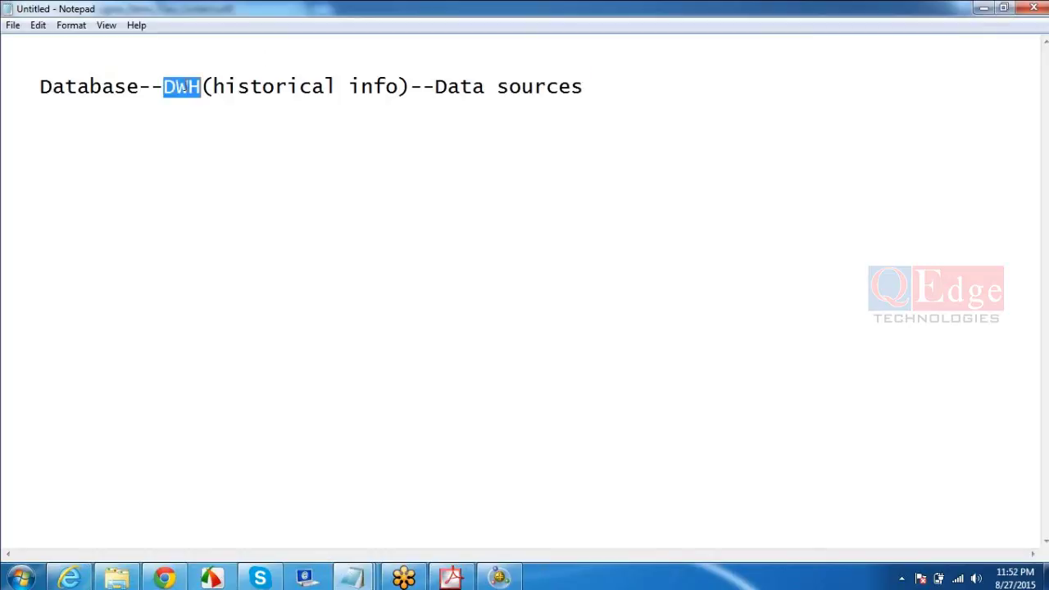
{"action": "left_click", "coordinate": [620, 86]}
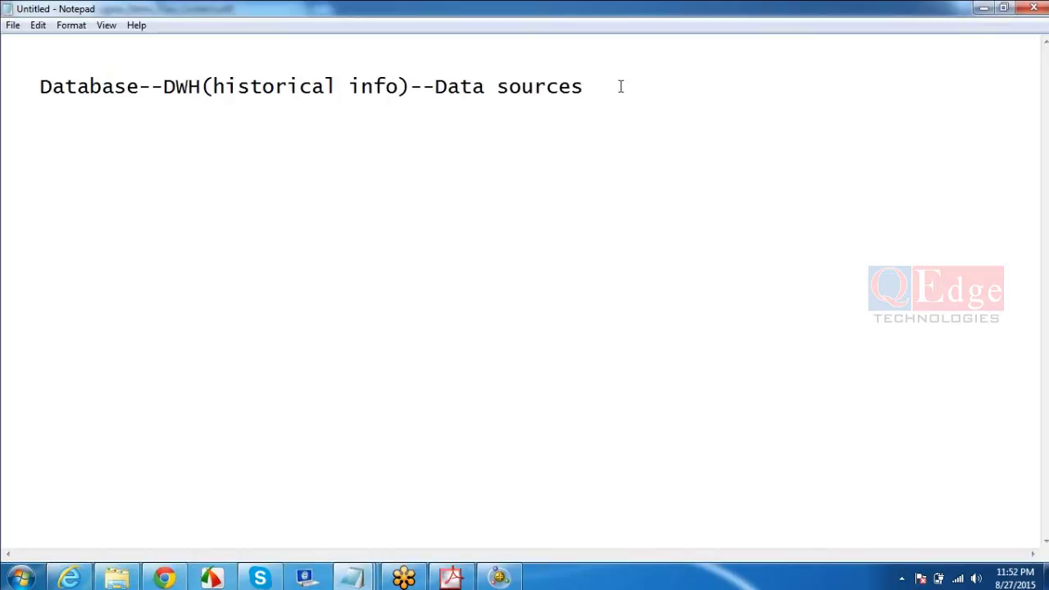
{"action": "type", "text": "--Import tables "}
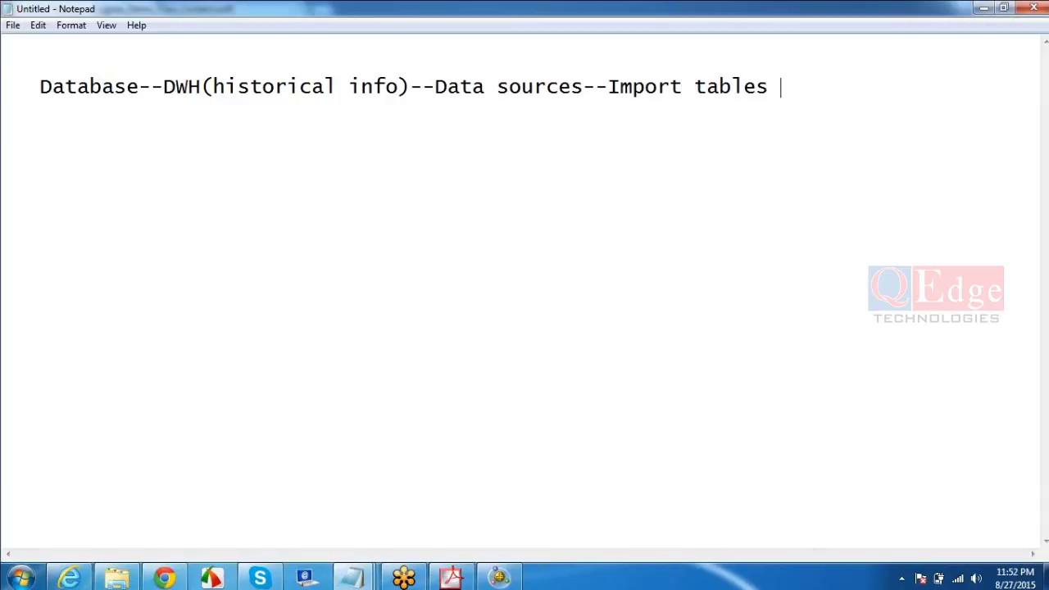
{"action": "type", "text": "-- frame work manager"}
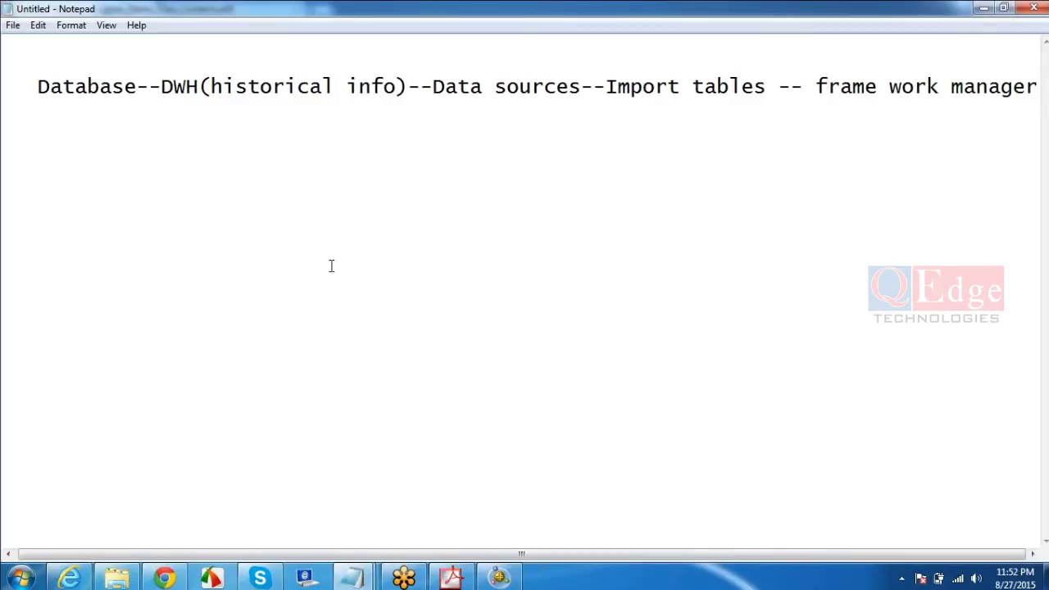
{"action": "left_click", "coordinate": [452, 579]}
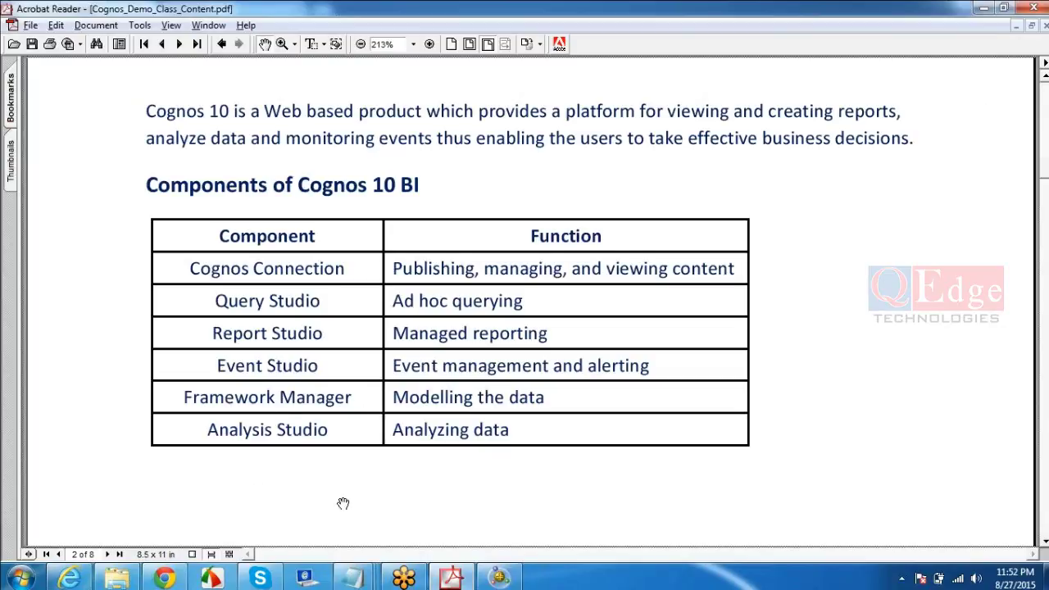
- Add a new Notepad line '--modelling-- Package-- Conection page-- Q.S, R.S, A.S' below the workflow
{"action": "key", "text": "alt+Tab"}
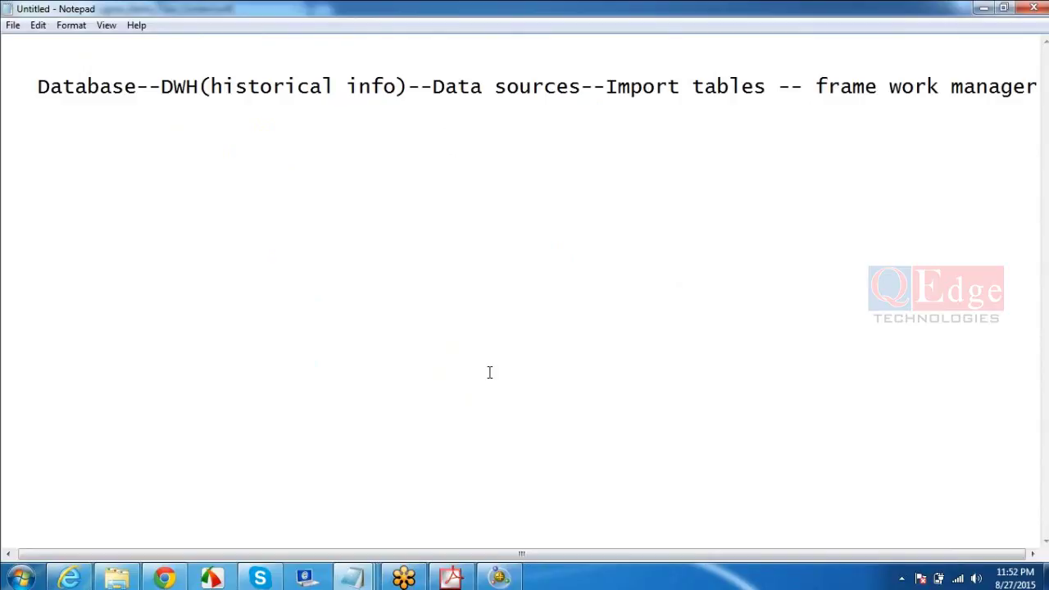
{"action": "key", "text": "Return"}
{"action": "type", "text": "--mo"}
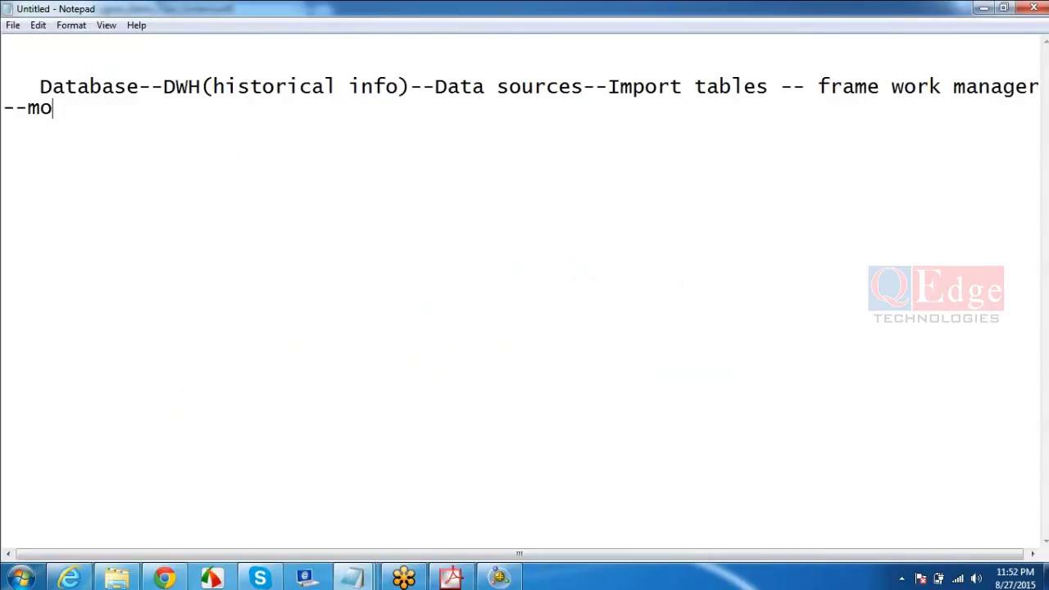
{"action": "key", "text": "BackSpace"}
{"action": "type", "text": "odelling-- "}
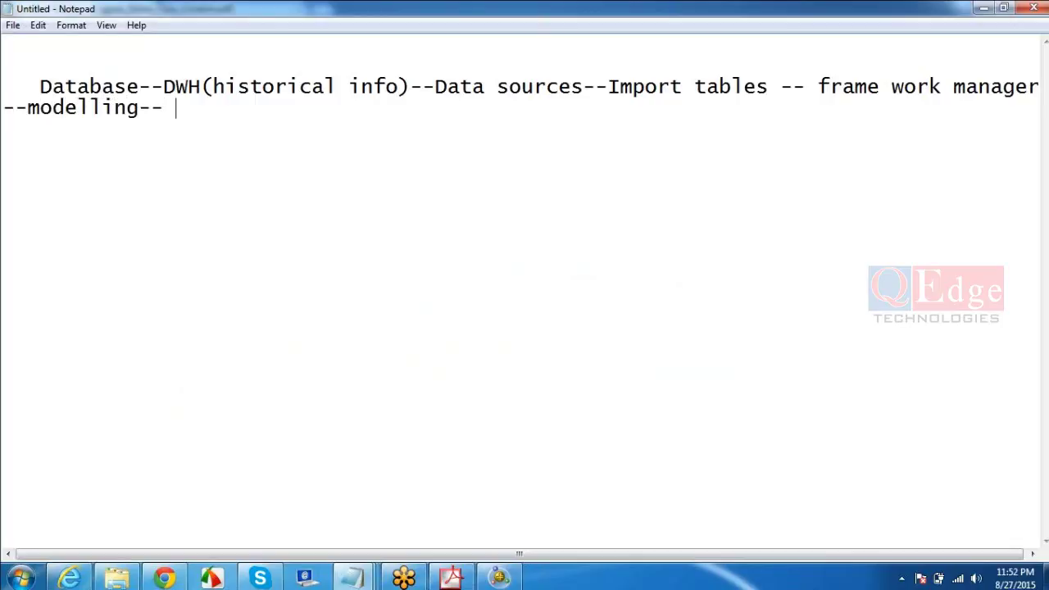
{"action": "type", "text": "Package"}
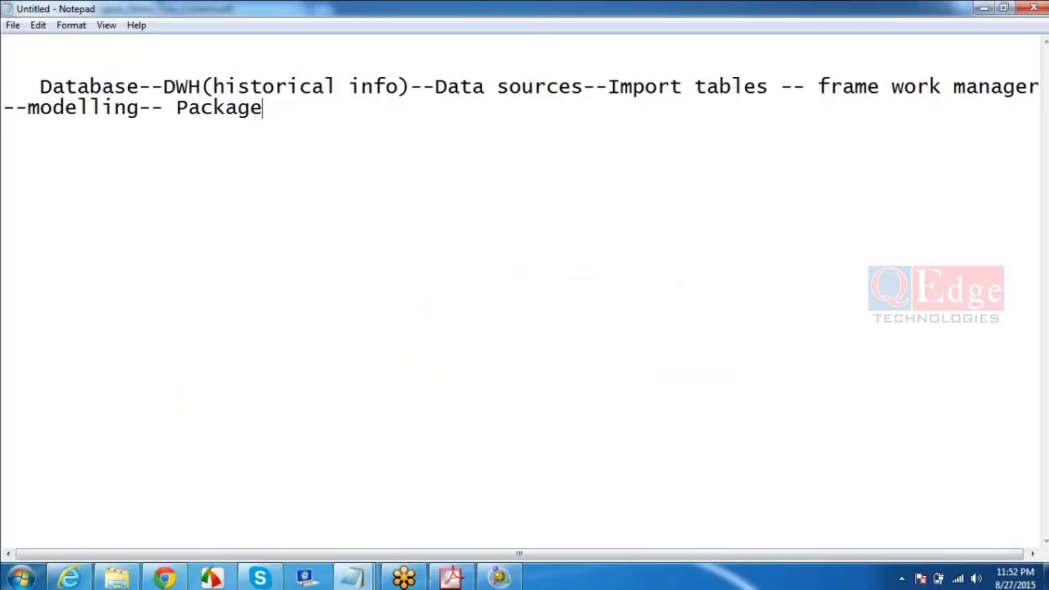
{"action": "type", "text": "-- Conection "}
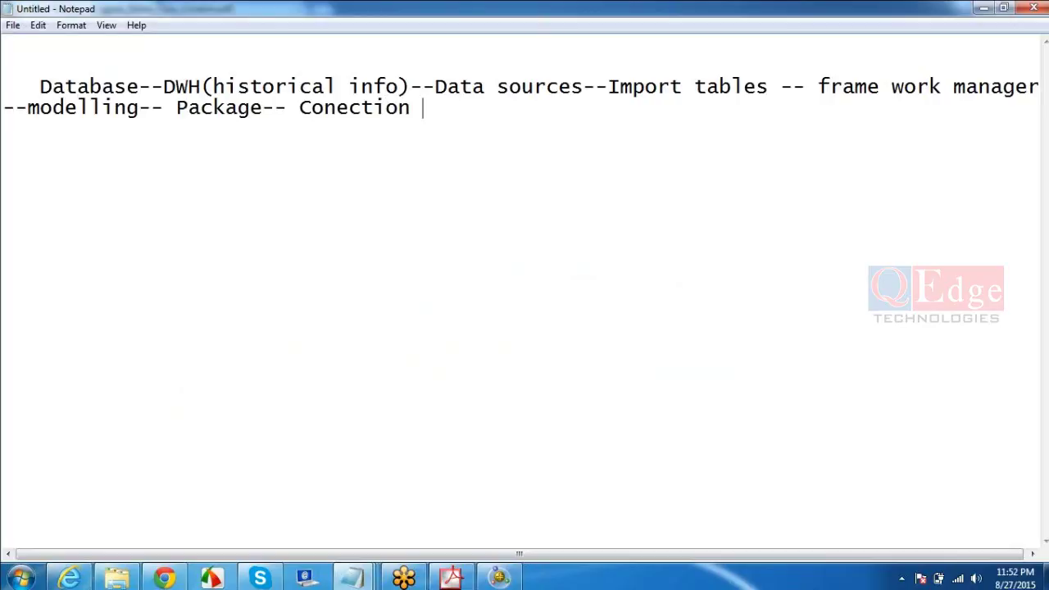
{"action": "type", "text": "page-- "}
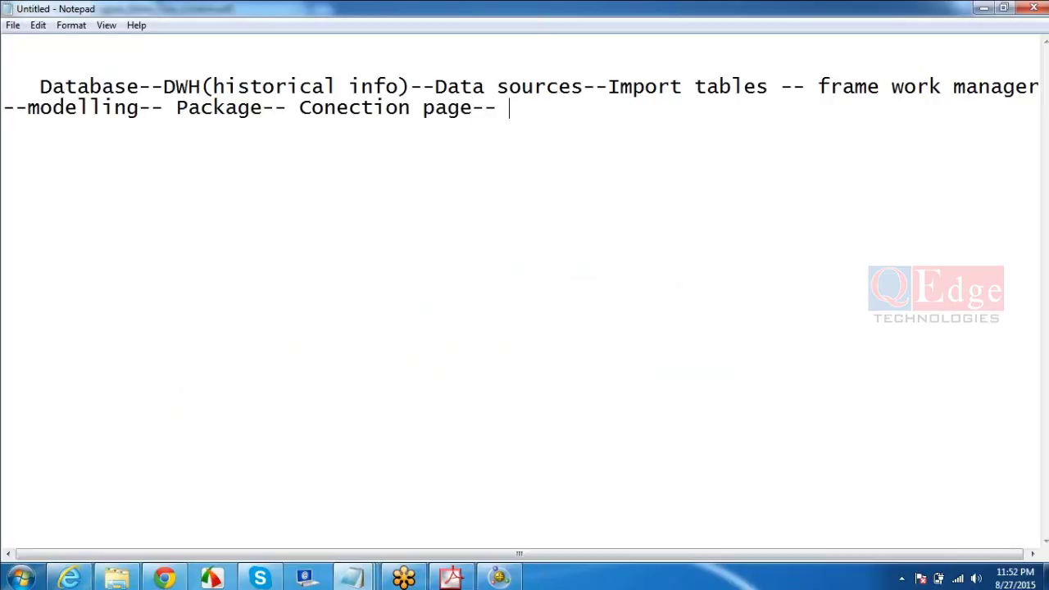
{"action": "type", "text": "Q.S, R.S, A.S"}
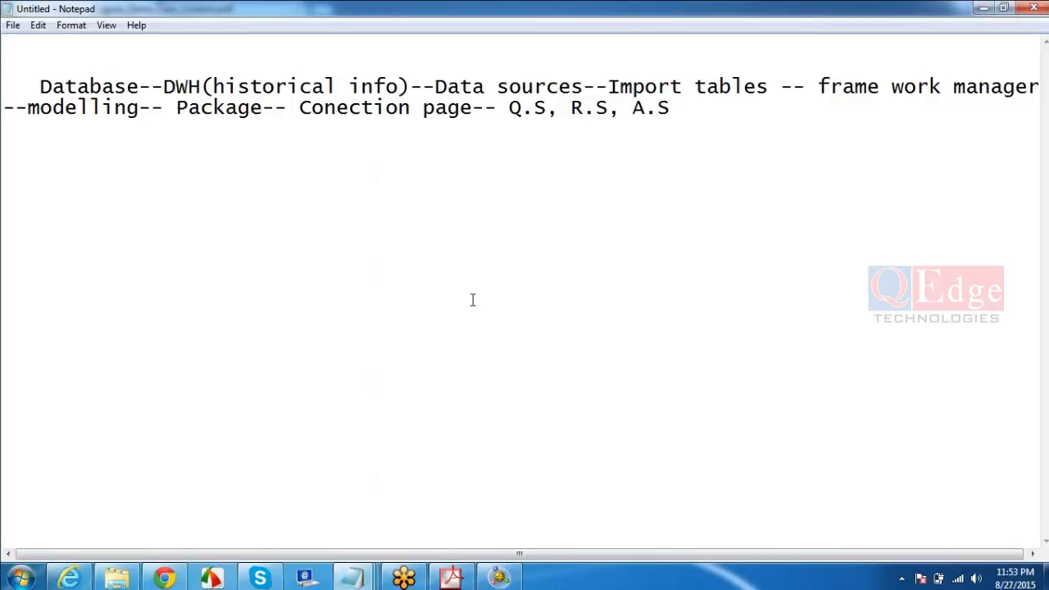
{"action": "left_click", "coordinate": [551, 107]}
{"action": "left_click", "coordinate": [610, 107]}
{"action": "left_click", "coordinate": [672, 108]}
{"action": "left_click", "coordinate": [410, 86]}
{"action": "key", "text": "shift+Left"}
{"action": "key", "text": "shift+Left"}
{"action": "key", "text": "shift+Left"}
{"action": "key", "text": "shift+Left"}
{"action": "key", "text": "shift+Left"}
{"action": "key", "text": "shift+Left"}
{"action": "key", "text": "shift+Left"}
{"action": "key", "text": "shift+Left"}
{"action": "key", "text": "shift+Left"}
{"action": "key", "text": "shift+Left"}
{"action": "key", "text": "shift+Left"}
{"action": "key", "text": "shift+Left"}
{"action": "key", "text": "shift+Left"}
{"action": "key", "text": "shift+Left"}
{"action": "key", "text": "shift+Left"}
{"action": "key", "text": "shift+Left"}
{"action": "key", "text": "shift+Left"}
{"action": "key", "text": "shift+Left"}
{"action": "key", "text": "shift+Left"}
{"action": "key", "text": "shift+Left"}
{"action": "key", "text": "shift+Left"}
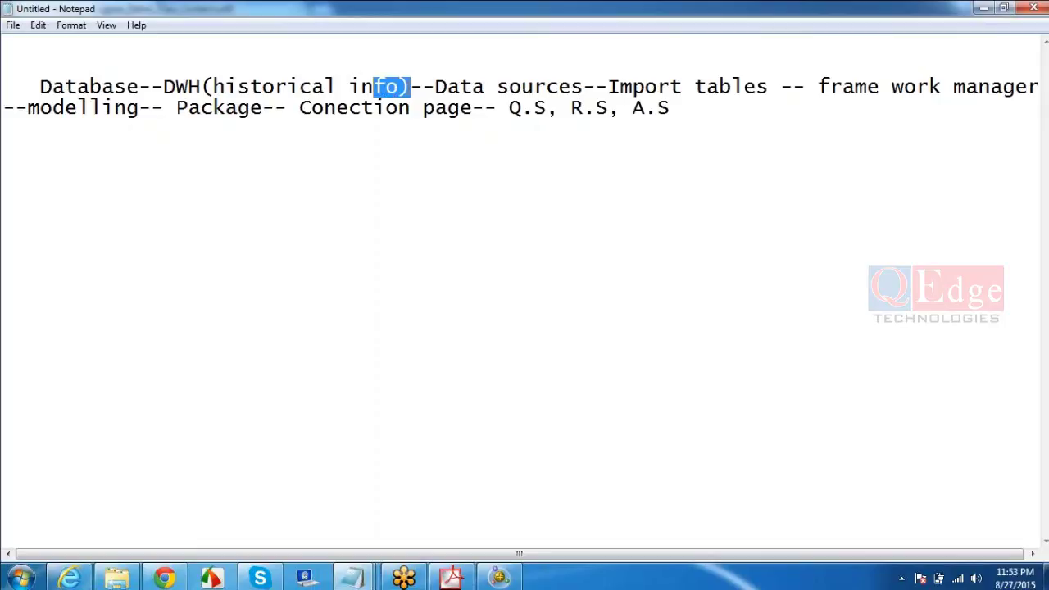
- Start an ETL line reading 'ETL--Extract, Tansformation and loading--', highlighting its three key words
{"action": "key", "text": "shift+Left"}
{"action": "key", "text": "shift+Left"}
{"action": "key", "text": "shift+Left"}
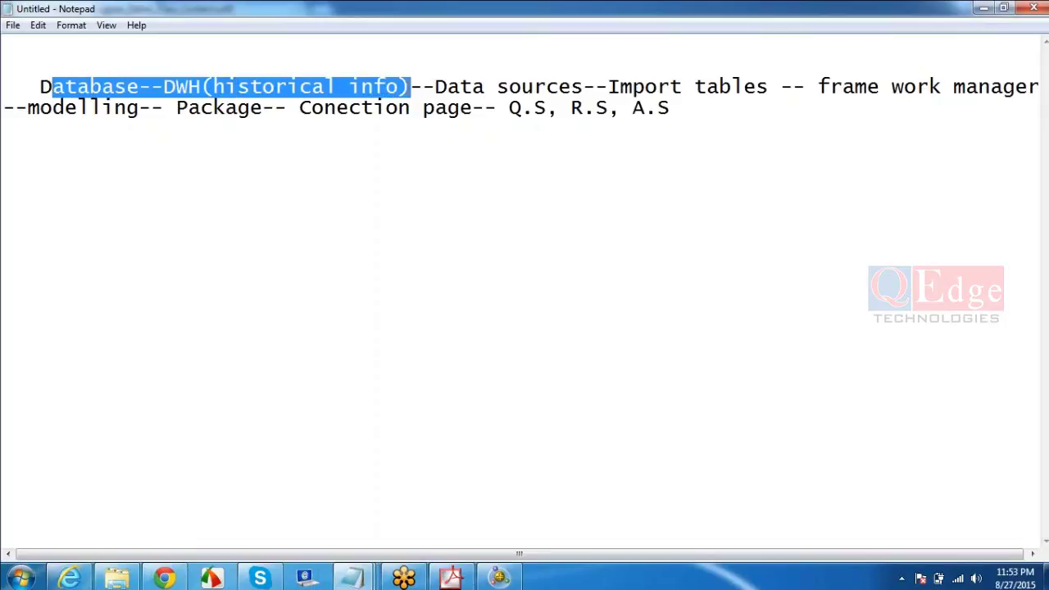
{"action": "key", "text": "shift+Left"}
{"action": "left_click", "coordinate": [701, 109]}
{"action": "key", "text": "Return"}
{"action": "key", "text": "Return"}
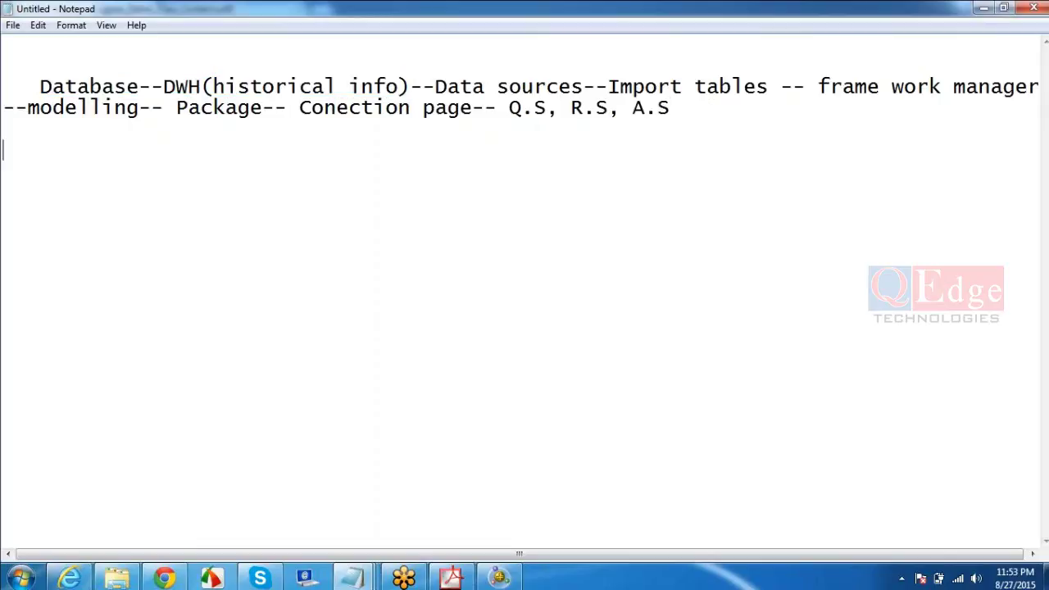
{"action": "type", "text": "ETL--Extra"}
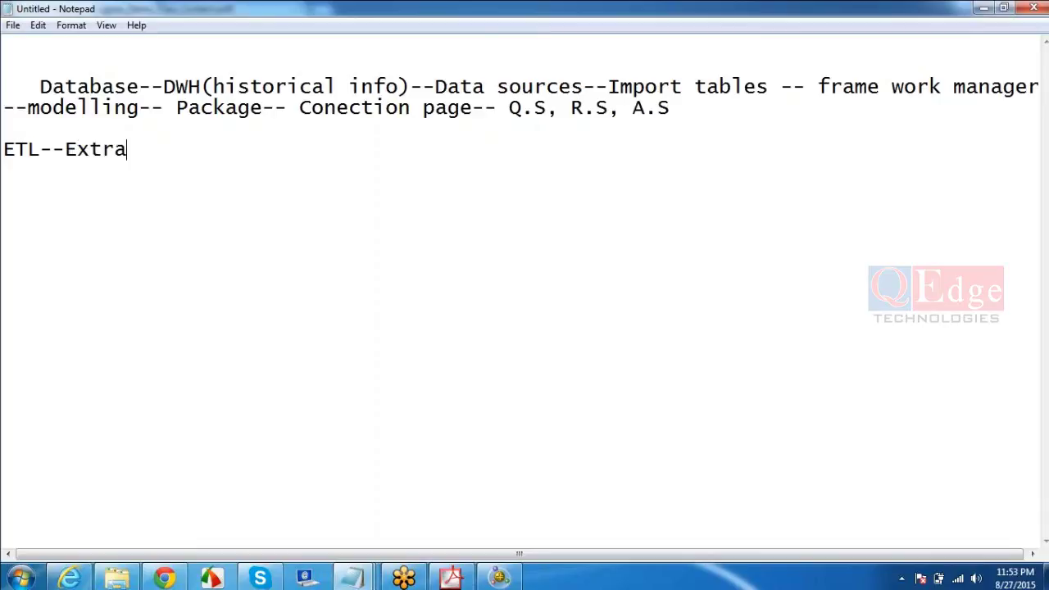
{"action": "type", "text": "ct, Tansfo"}
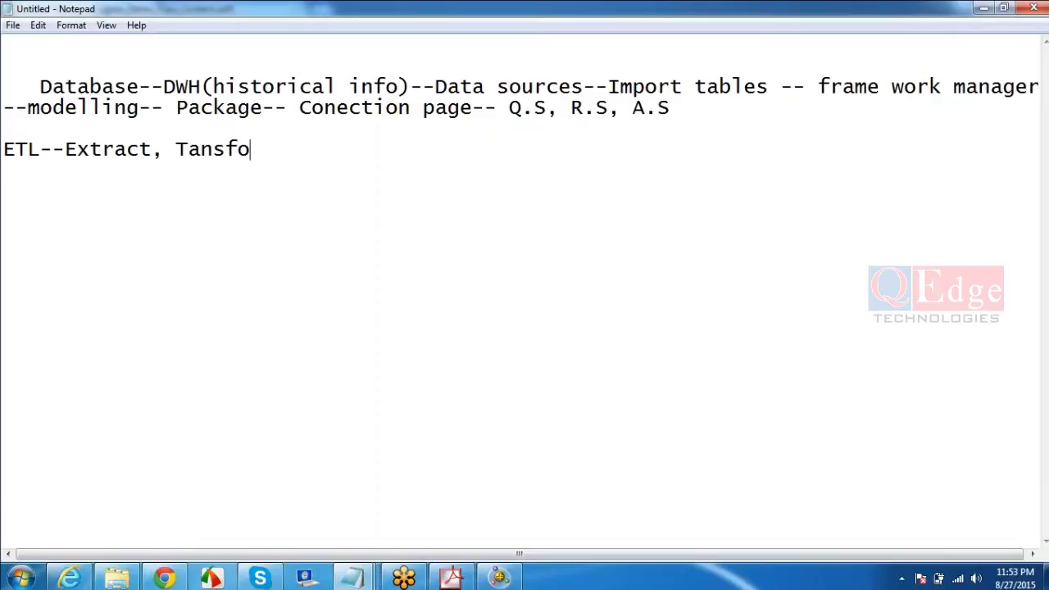
{"action": "type", "text": "rmation "}
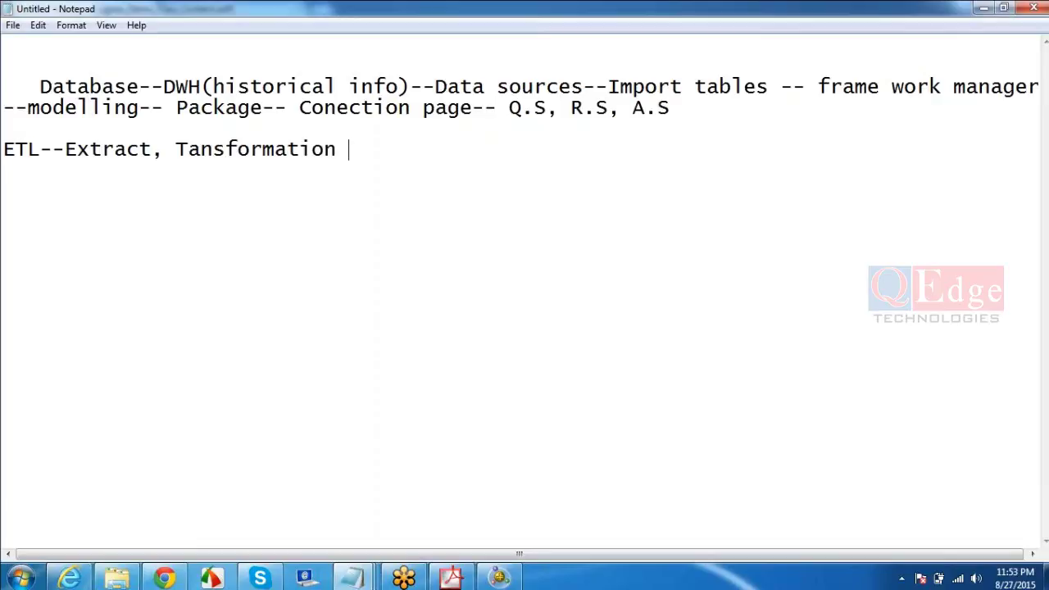
{"action": "type", "text": " and lo"}
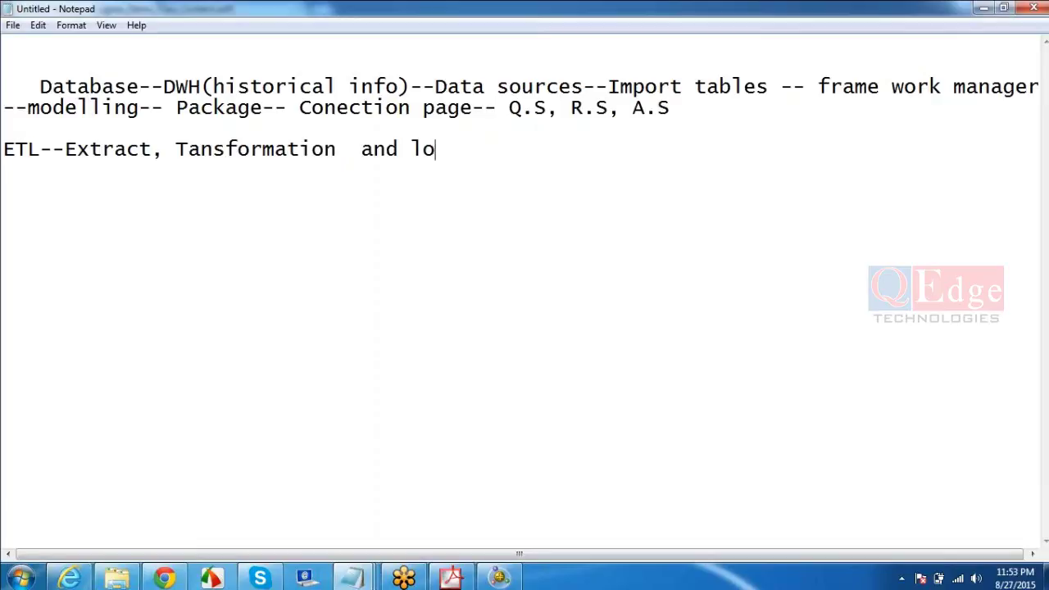
{"action": "type", "text": "ading"}
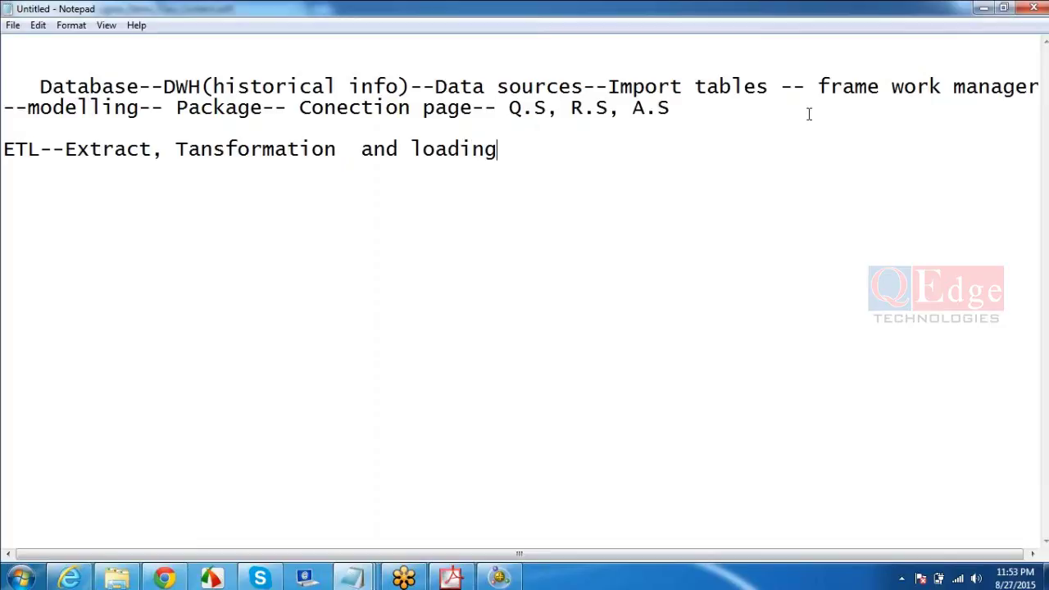
{"action": "type", "text": "--"}
{"action": "double_click", "coordinate": [97, 156]}
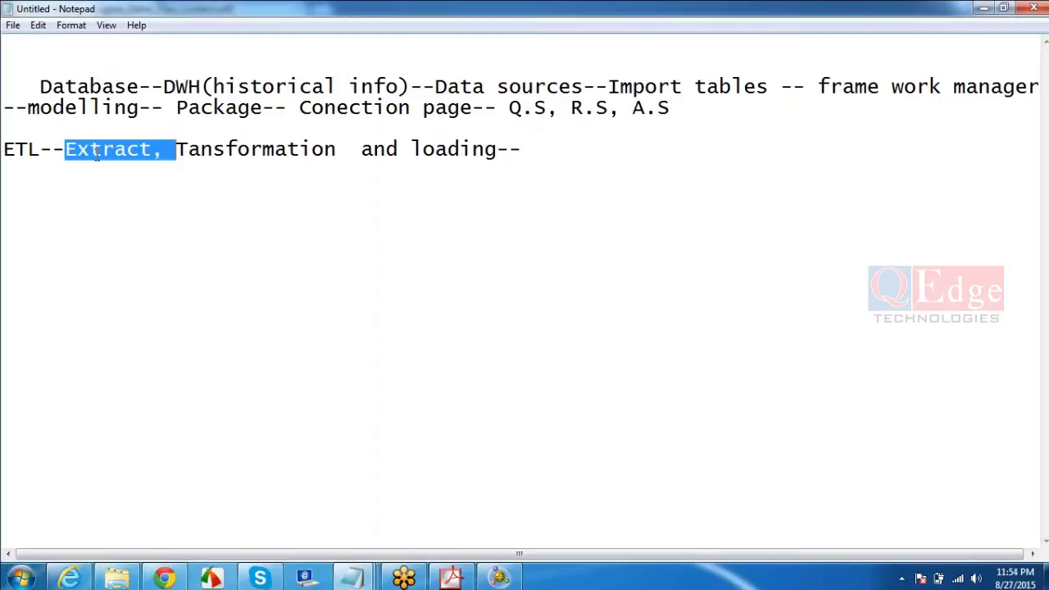
{"action": "double_click", "coordinate": [221, 150]}
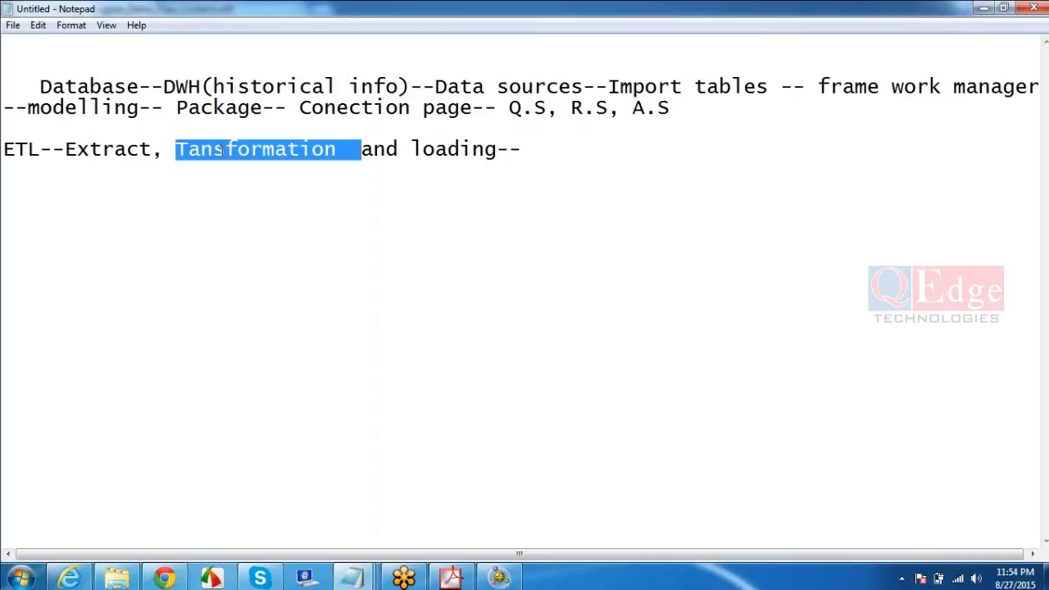
{"action": "double_click", "coordinate": [449, 150]}
- Finish the ETL line with 'DWH--Informatica,SSIs, D.S' and add a 'DWH-- Cognos Reports' line
{"action": "left_click", "coordinate": [541, 153]}
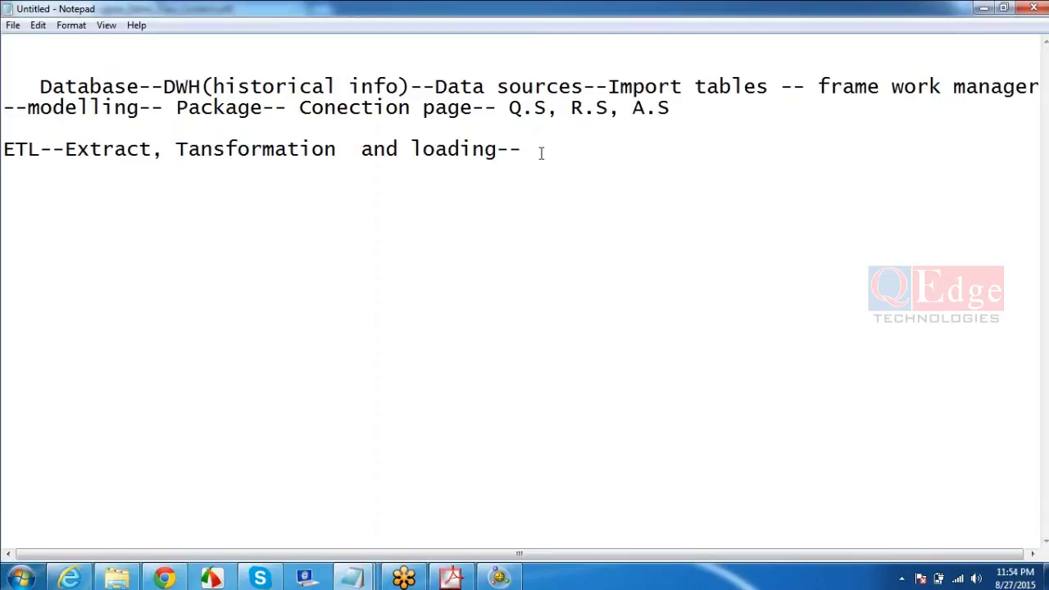
{"action": "type", "text": "DWH--Informa"}
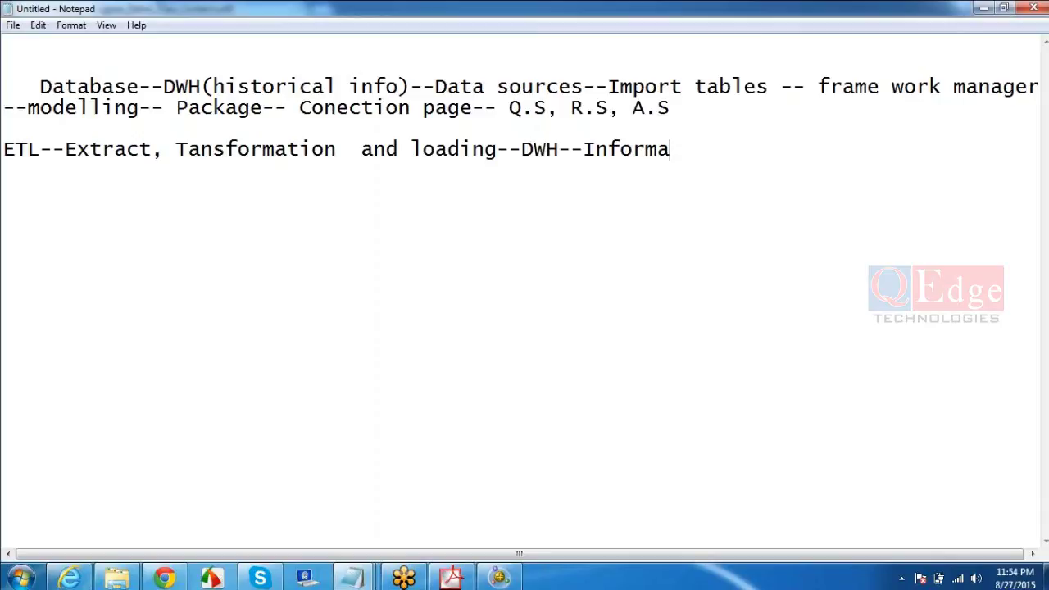
{"action": "type", "text": "tica,SSIs,"}
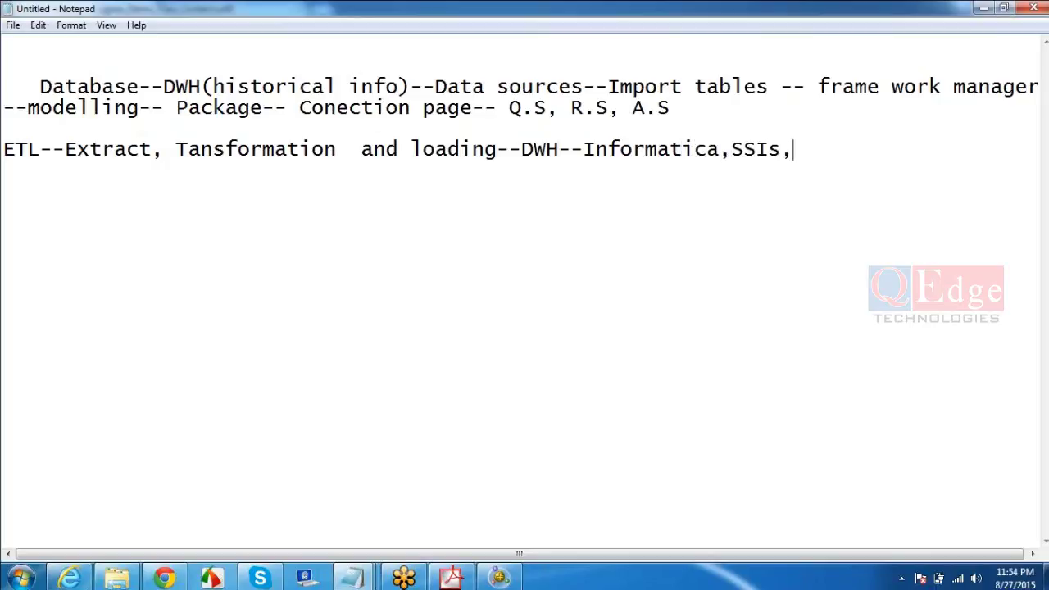
{"action": "type", "text": " D.S"}
{"action": "key", "text": "Return"}
{"action": "type", "text": "DWH-"}
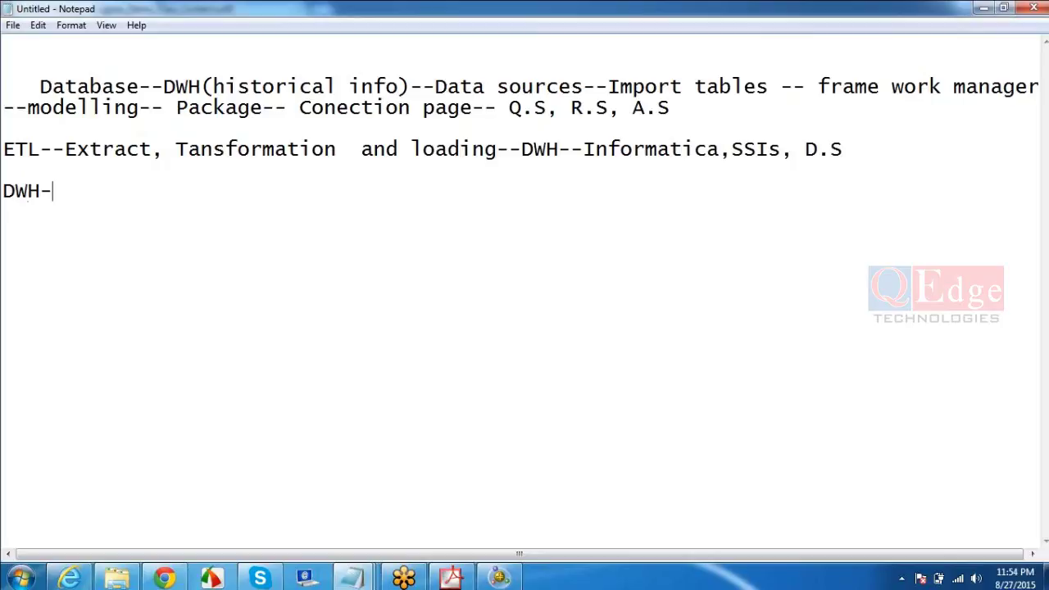
{"action": "type", "text": "- Cogno"}
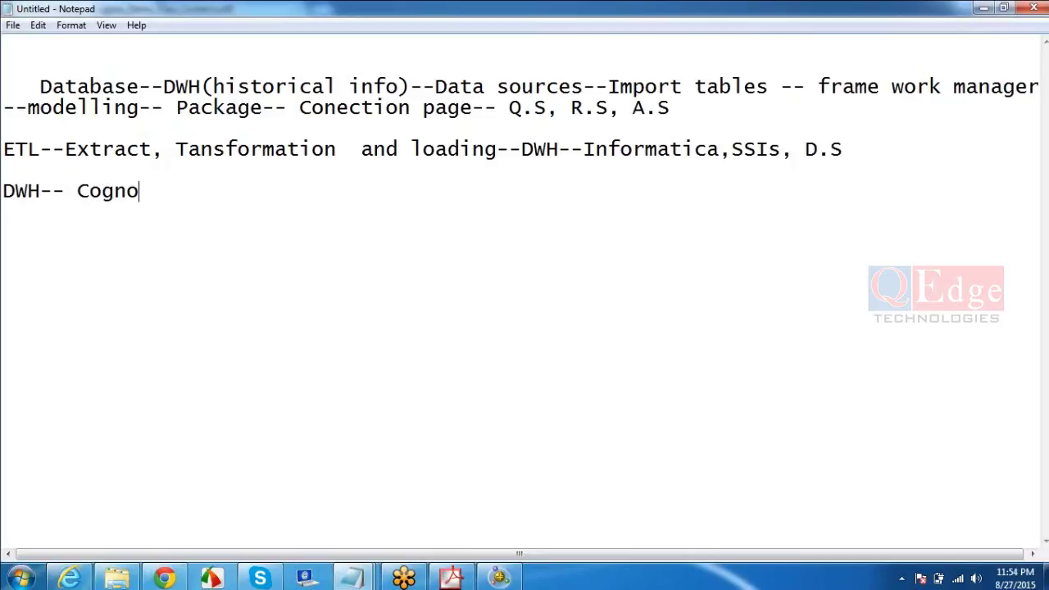
{"action": "type", "text": "s Reports"}
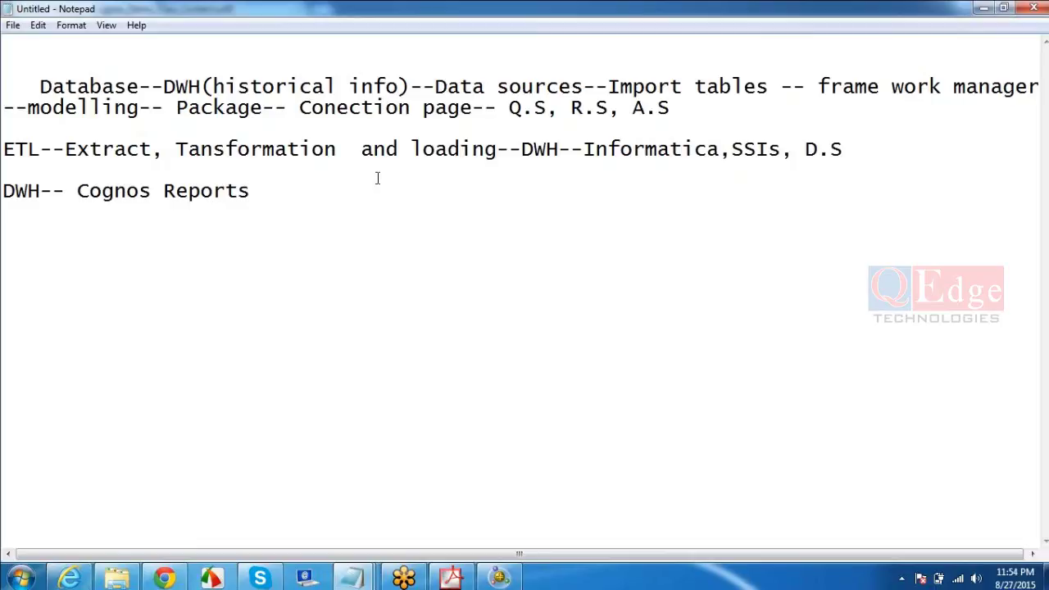
{"action": "left_click", "coordinate": [42, 191]}
{"action": "double_click", "coordinate": [509, 86]}
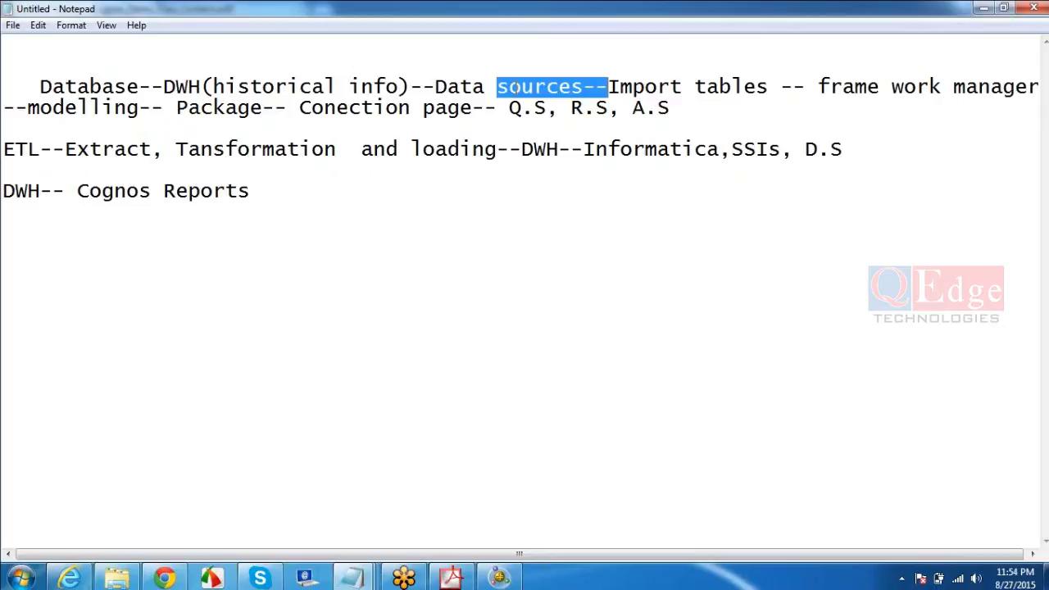
{"action": "double_click", "coordinate": [740, 87]}
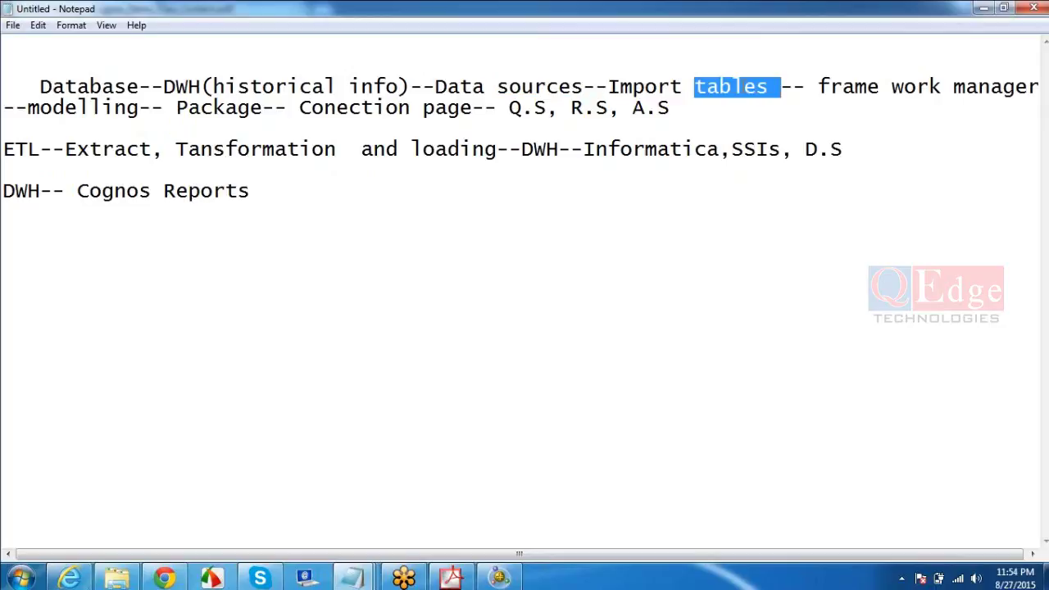
{"action": "double_click", "coordinate": [981, 87]}
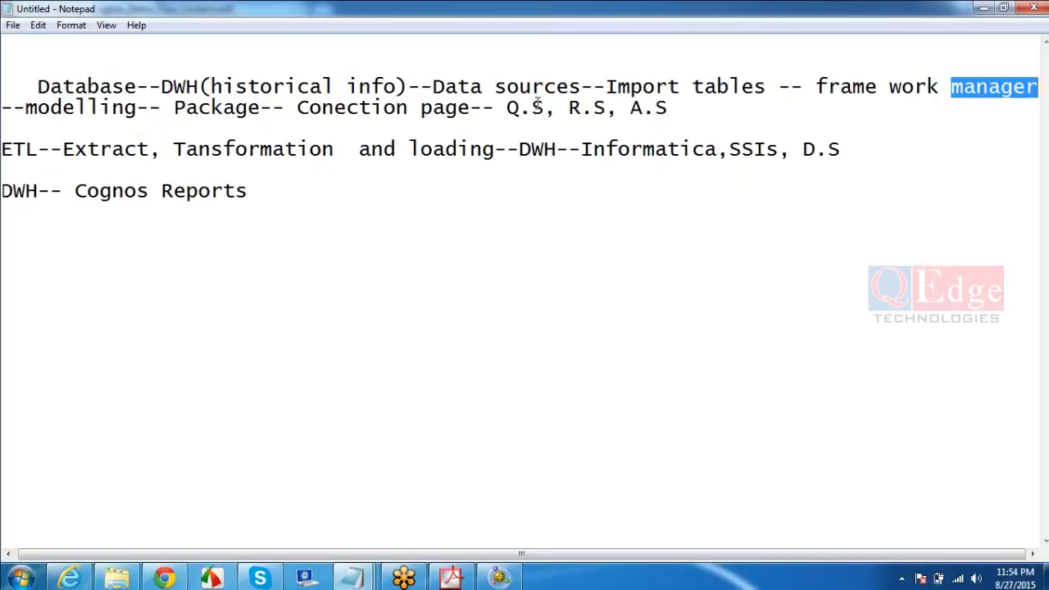
{"action": "double_click", "coordinate": [116, 107]}
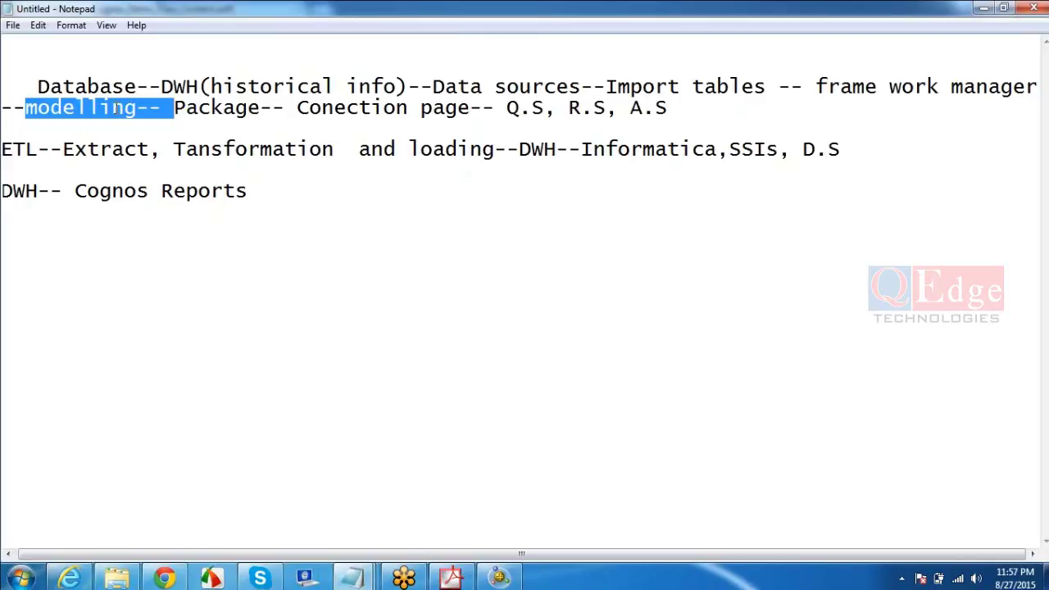
- Point out Package--, Q.S and R.S in the notes, then bring up the Windows Start menu
{"action": "double_click", "coordinate": [220, 109]}
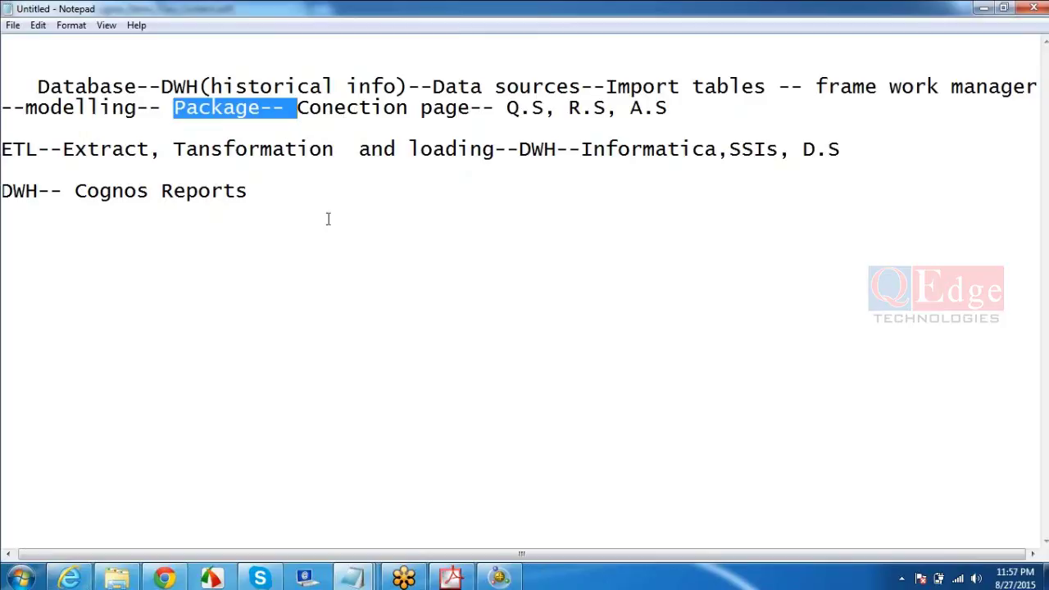
{"action": "left_click", "coordinate": [516, 107]}
{"action": "left_click", "coordinate": [592, 107]}
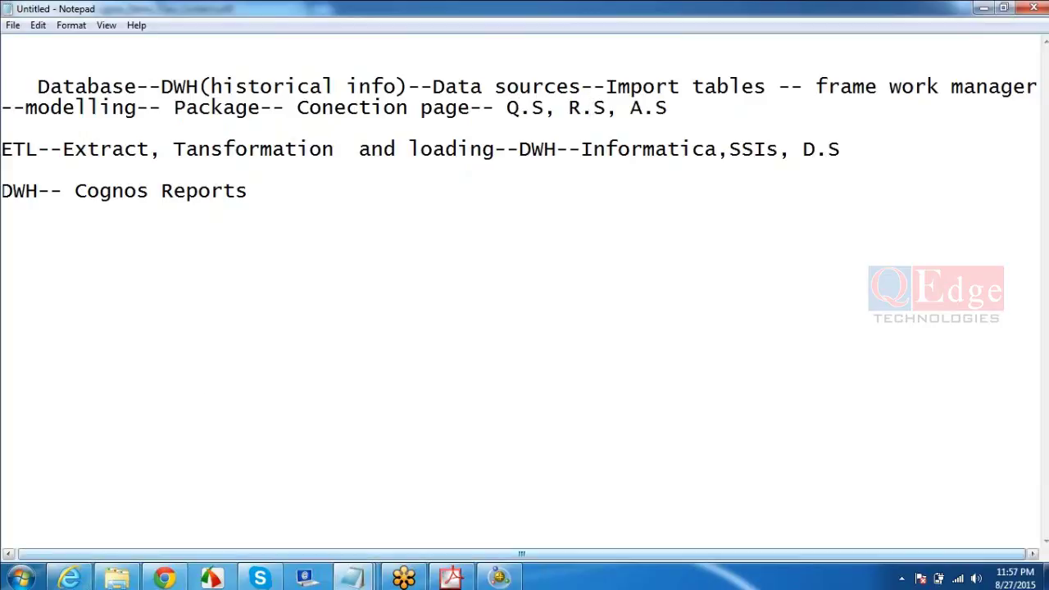
{"action": "left_click", "coordinate": [18, 578]}
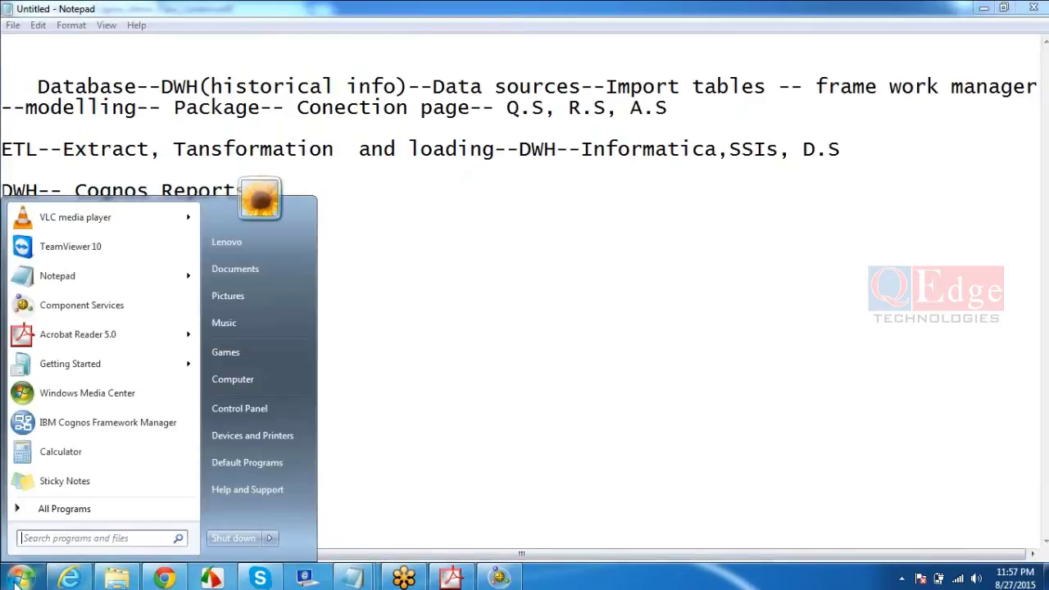
- Start Framework Manager, then show the studios Launch list in Cognos Connection
{"action": "left_click", "coordinate": [110, 426]}
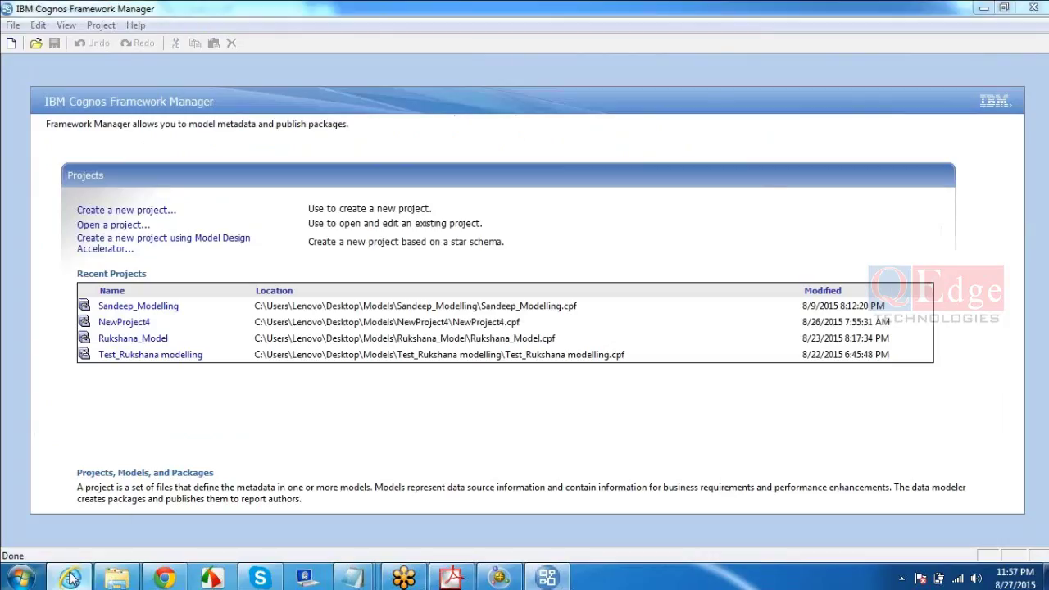
{"action": "left_click", "coordinate": [70, 578]}
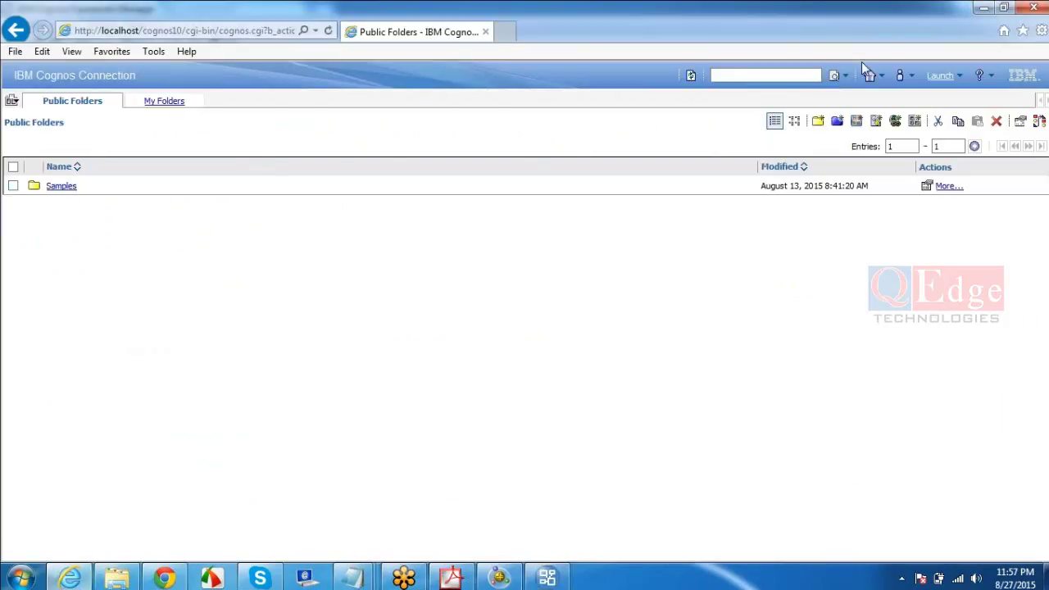
{"action": "left_click", "coordinate": [934, 77]}
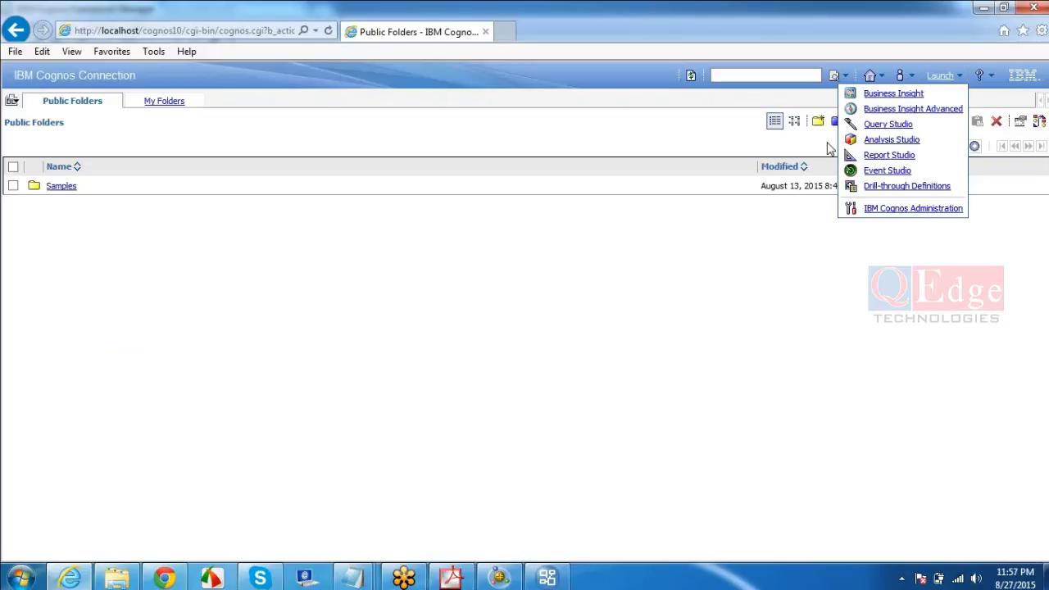
- Check Framework Manager's File menu, then go via Cognos Connection back to the course PDF's components table
{"action": "left_click", "coordinate": [553, 578]}
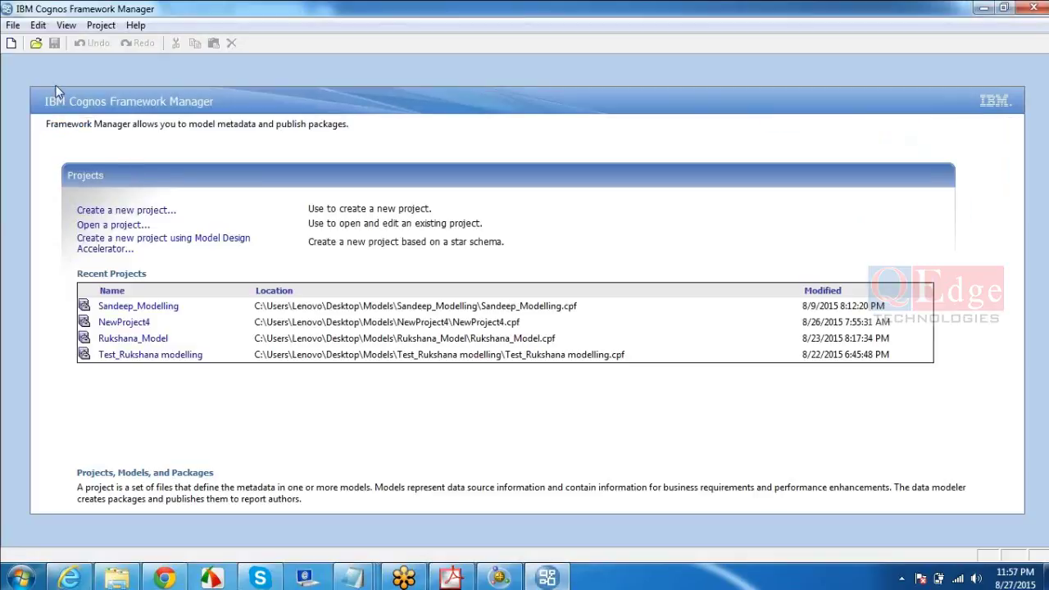
{"action": "left_click", "coordinate": [14, 25]}
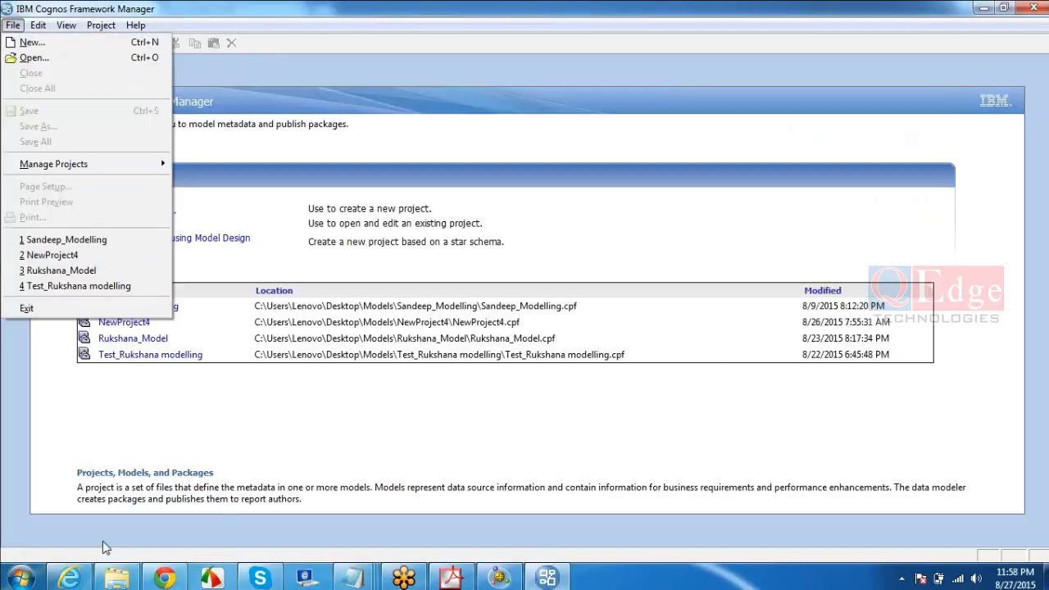
{"action": "left_click", "coordinate": [69, 578]}
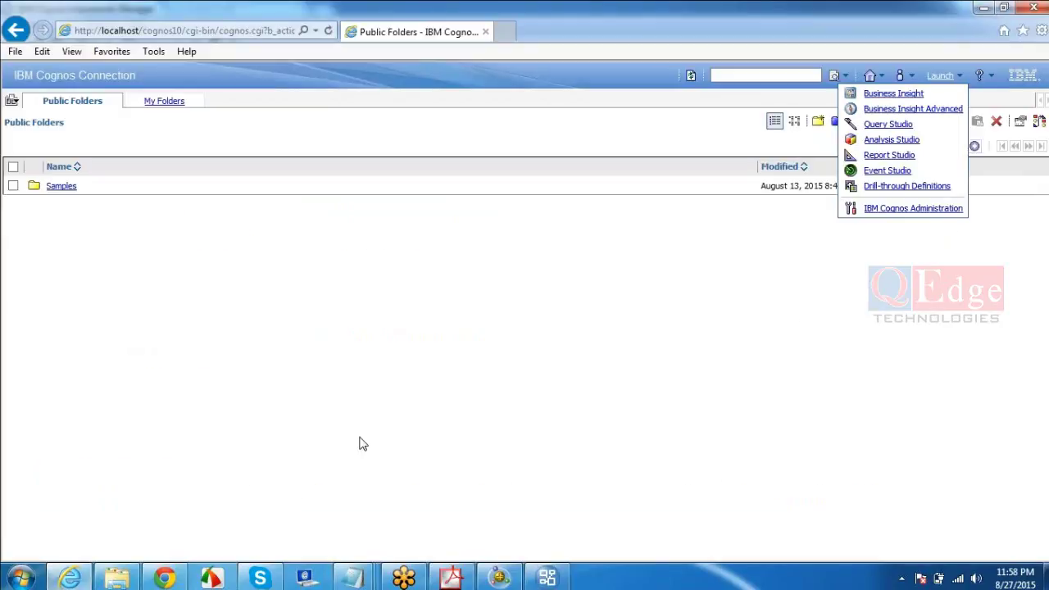
{"action": "left_click", "coordinate": [453, 578]}
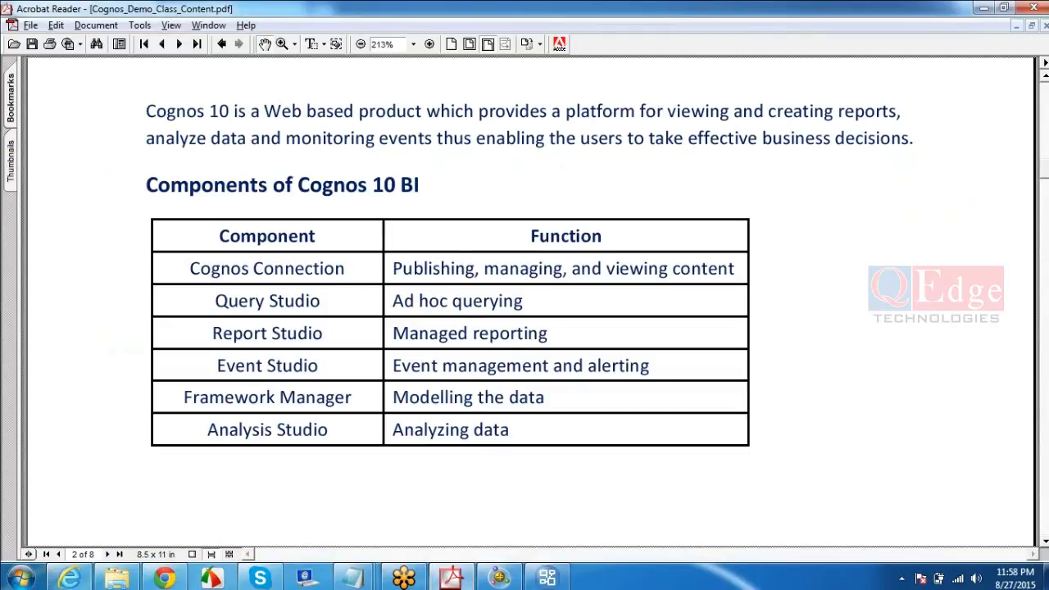
- Switch windows over to Framework Manager and begin a new project, proposed as NewProject5
{"action": "left_click", "coordinate": [71, 578]}
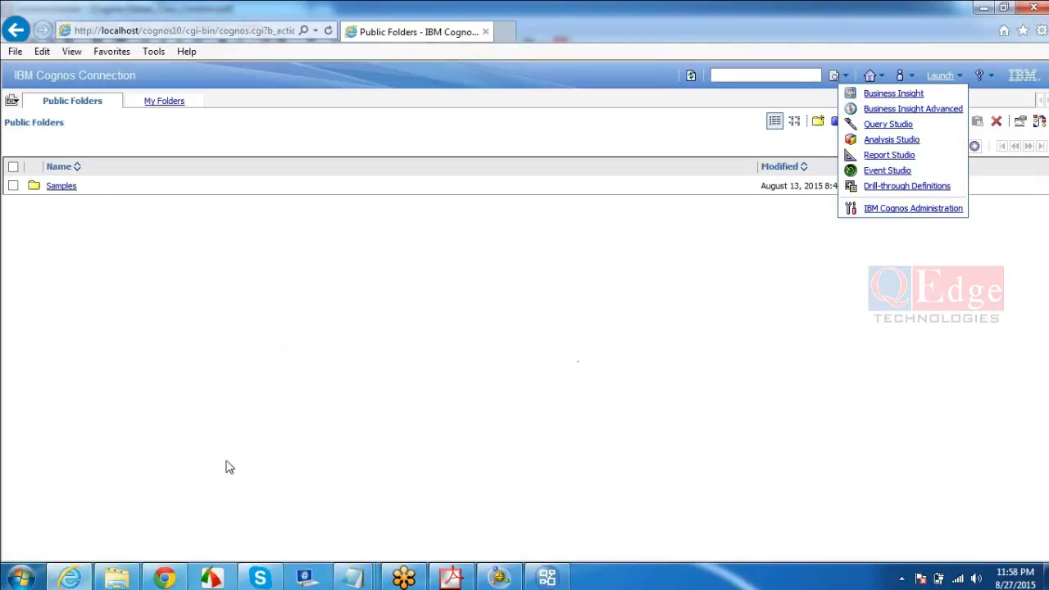
{"action": "left_click", "coordinate": [33, 574]}
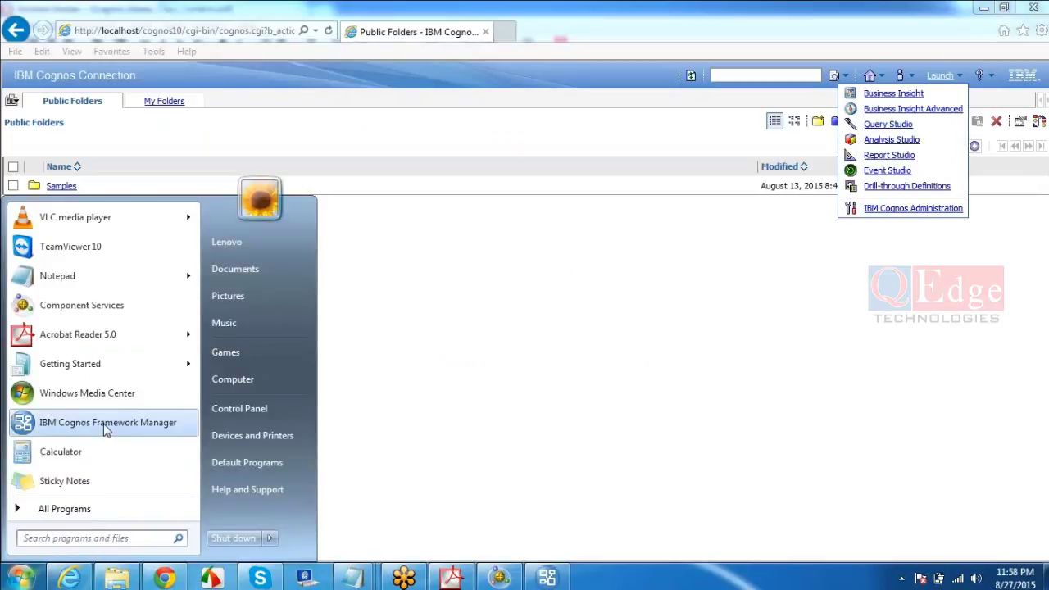
{"action": "left_click", "coordinate": [489, 312]}
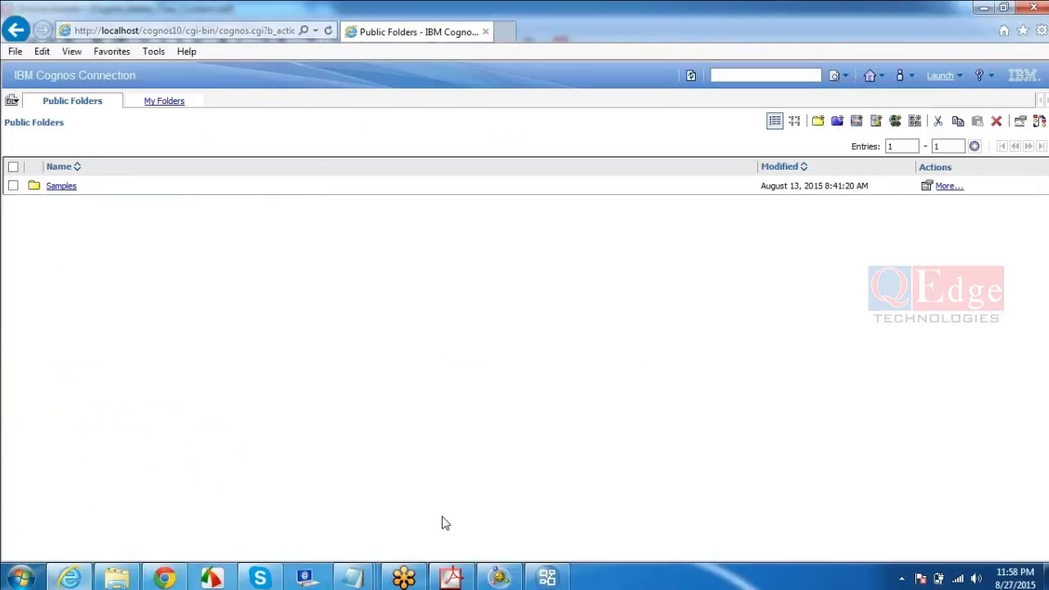
{"action": "left_click", "coordinate": [451, 577]}
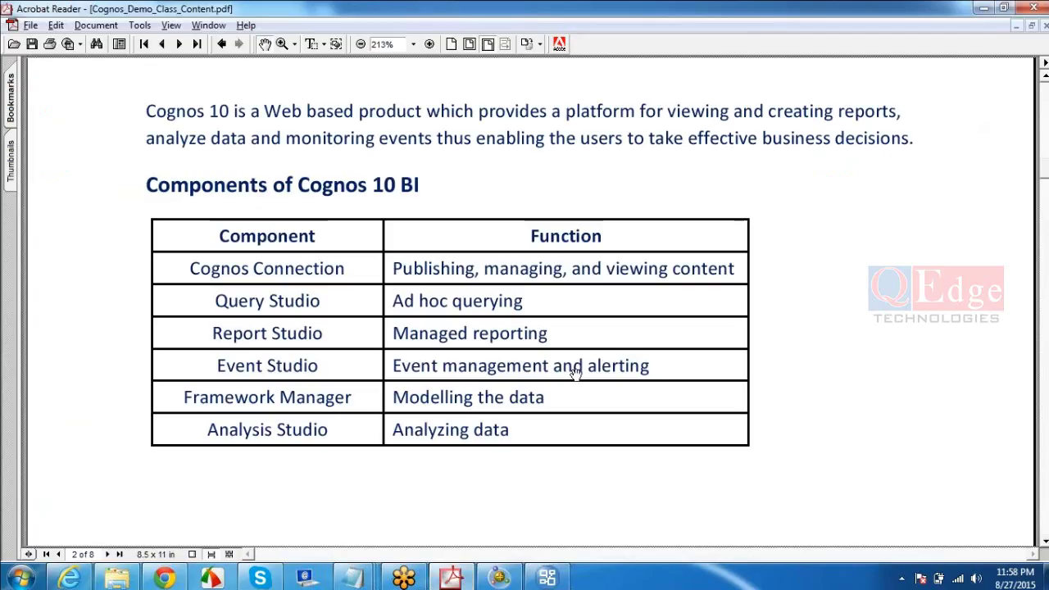
{"action": "left_click", "coordinate": [548, 578]}
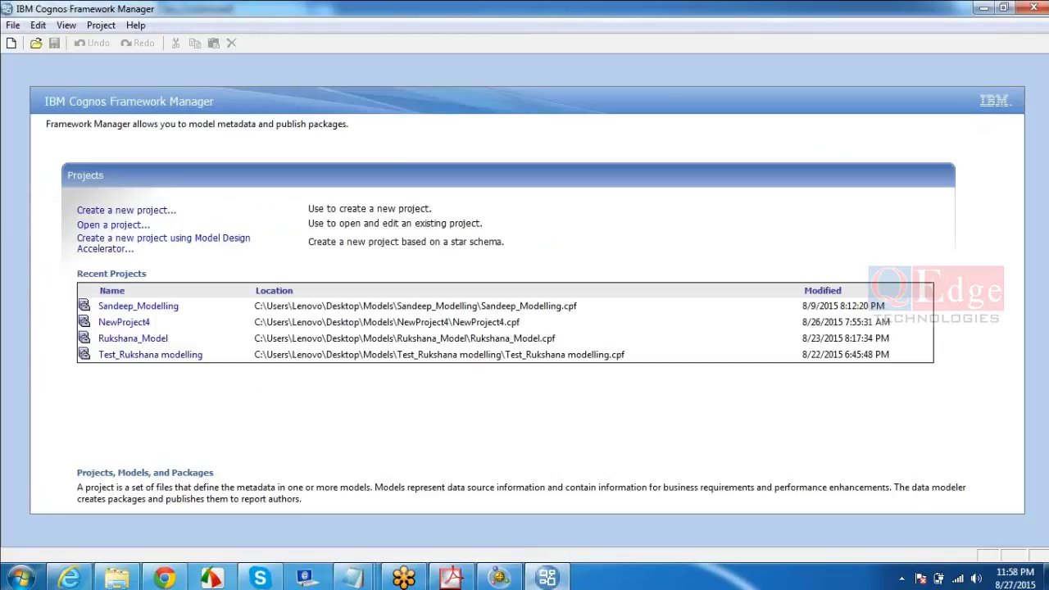
{"action": "left_click", "coordinate": [10, 43]}
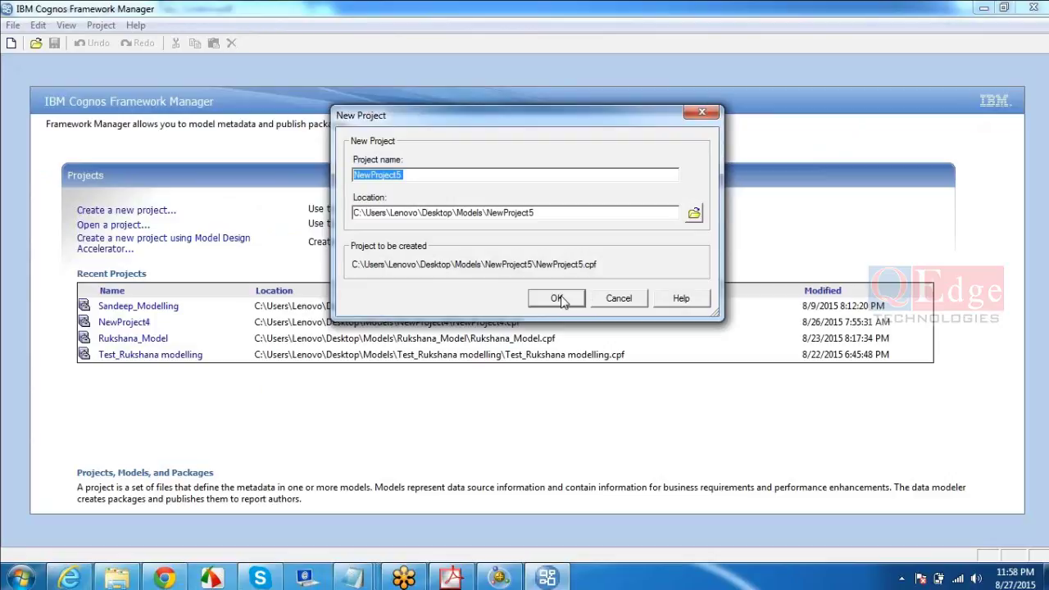
- Accept NewProject5 with English as design language and continue with Data Sources as metadata source
{"action": "left_click", "coordinate": [559, 299]}
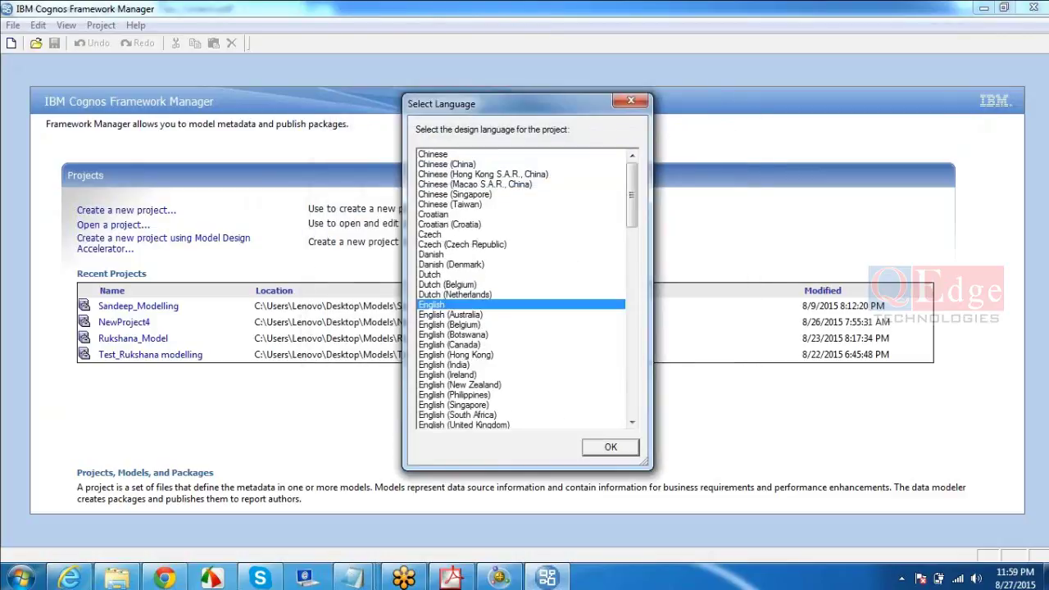
{"action": "left_click", "coordinate": [611, 448]}
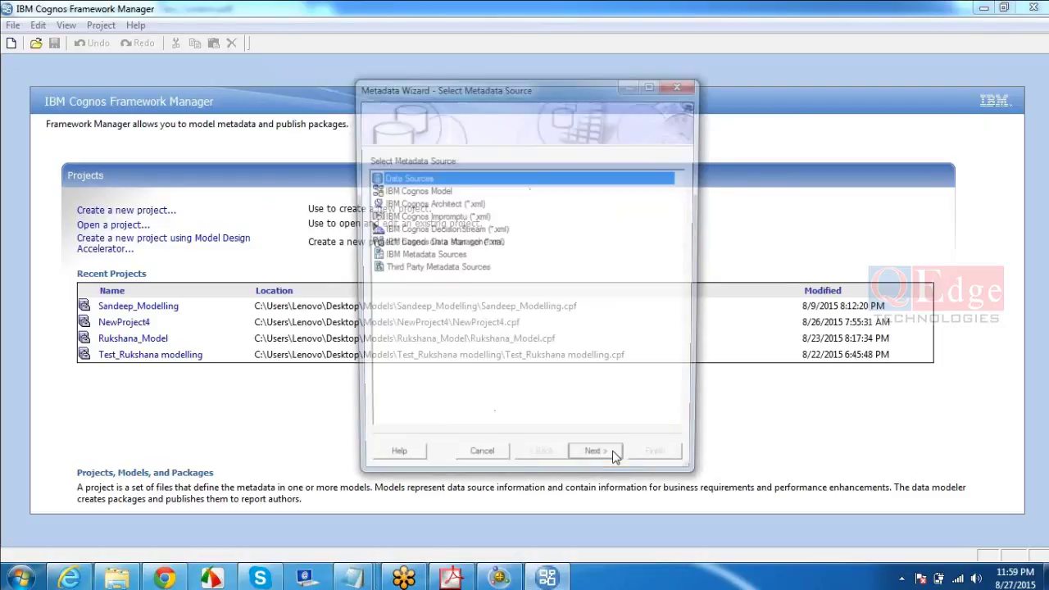
{"action": "left_click", "coordinate": [600, 465]}
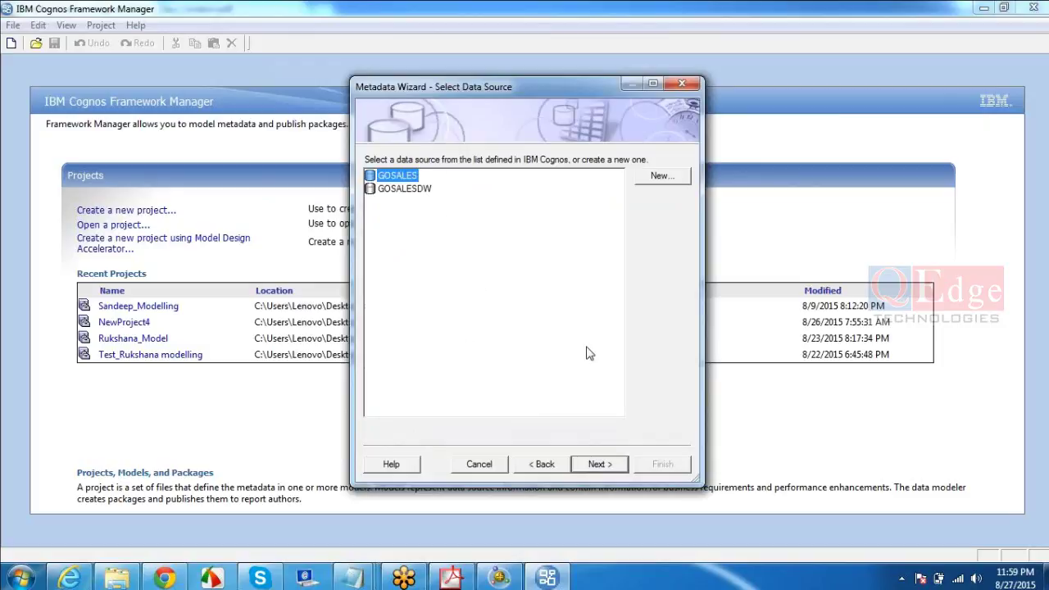
- From GOSALES, tick BRANCH and CONVERSION_RATE in the gosales schema and import them as two query subjects
{"action": "left_click", "coordinate": [599, 463]}
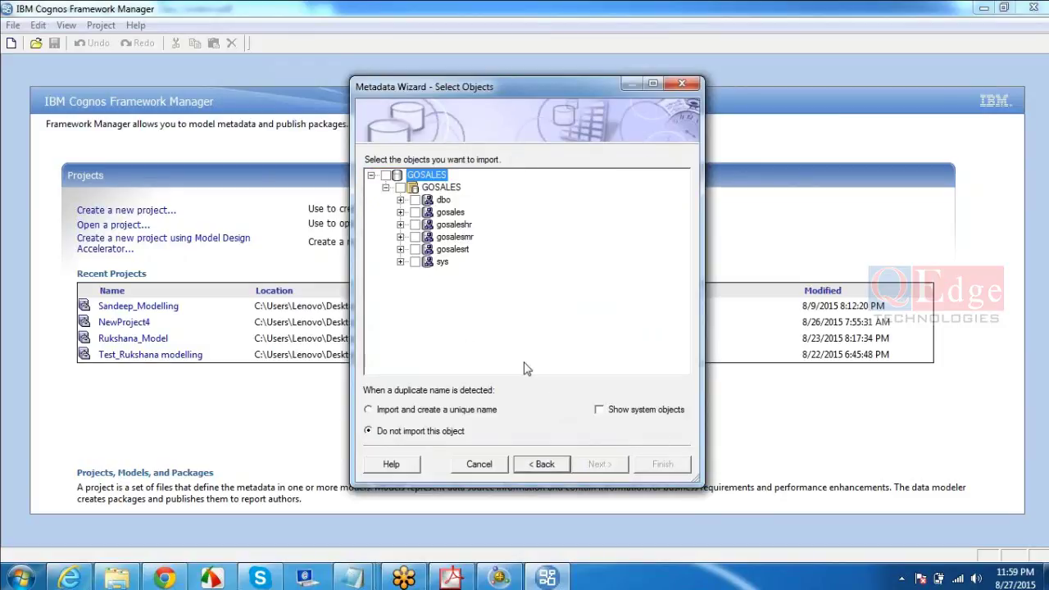
{"action": "left_click", "coordinate": [399, 201]}
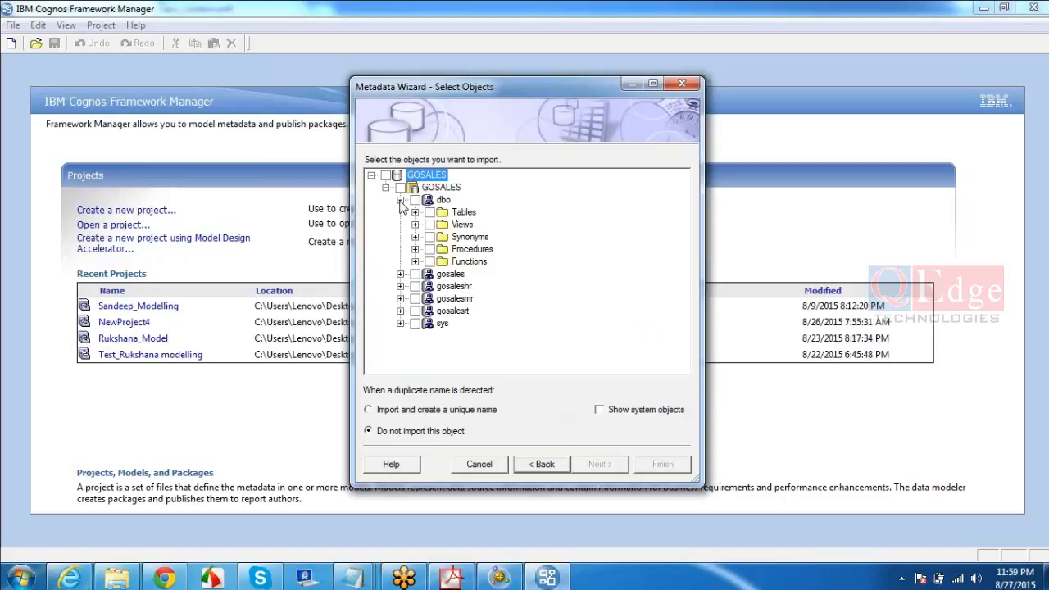
{"action": "left_click", "coordinate": [400, 200]}
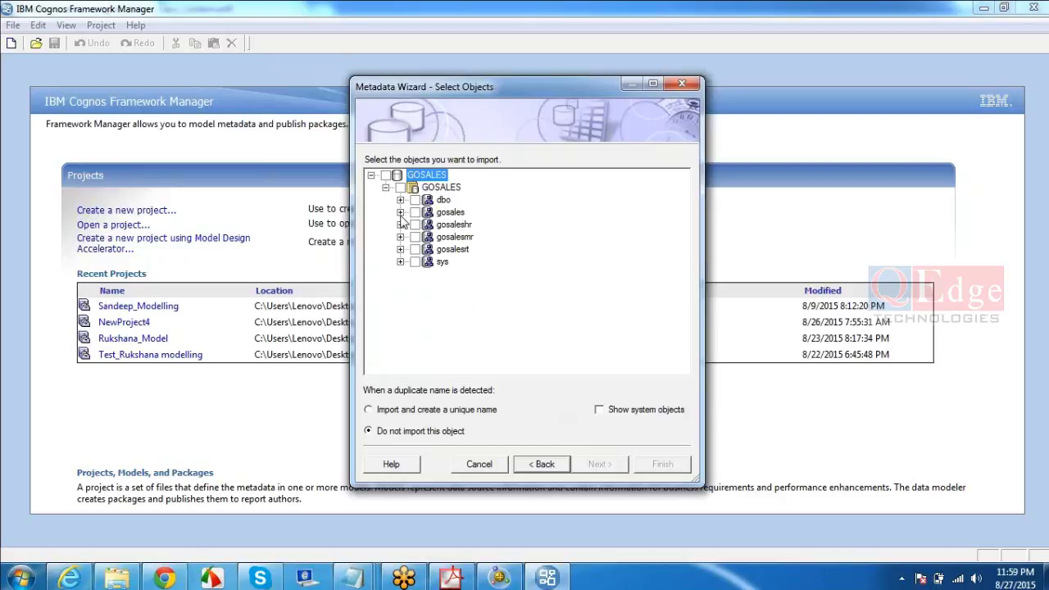
{"action": "left_click", "coordinate": [400, 212]}
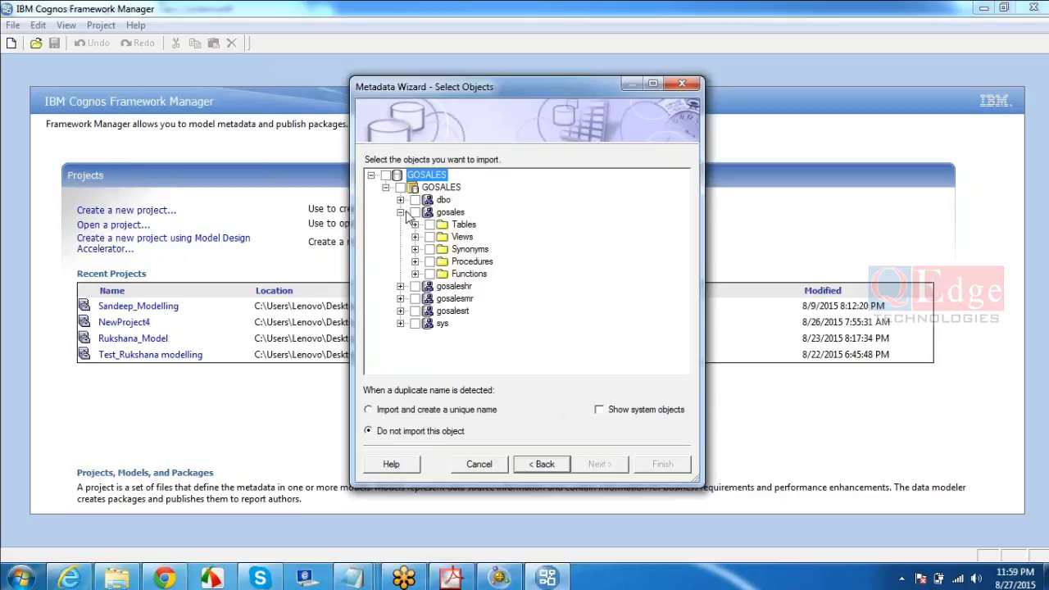
{"action": "left_click", "coordinate": [414, 224]}
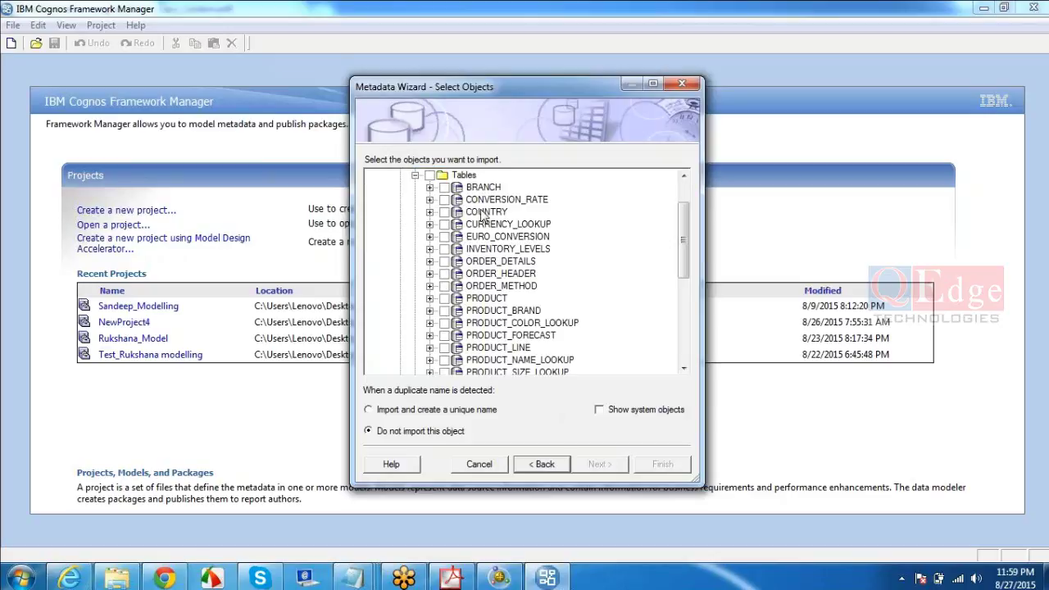
{"action": "left_click", "coordinate": [443, 187]}
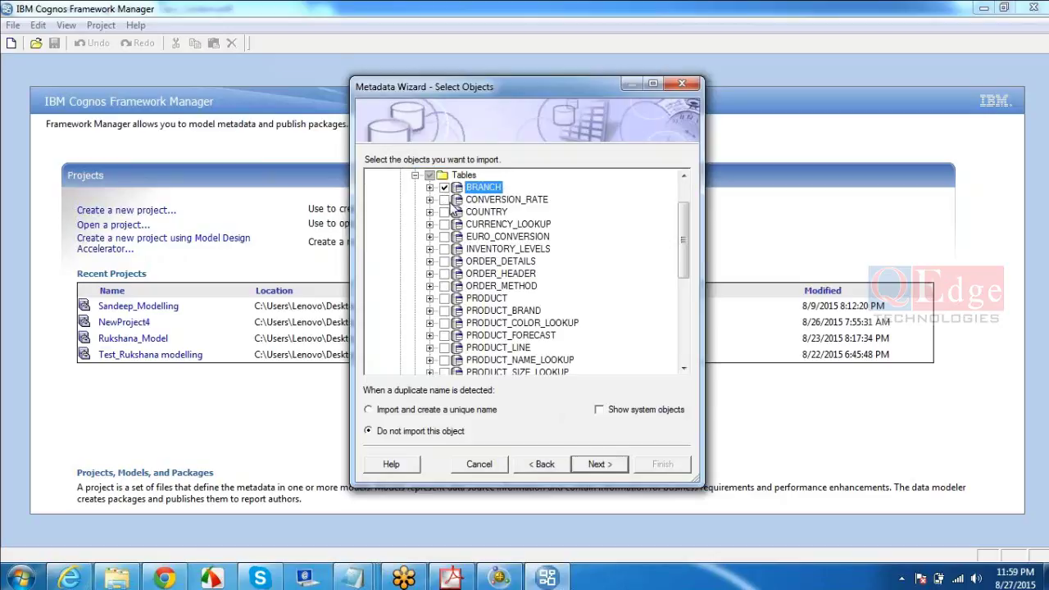
{"action": "left_click", "coordinate": [444, 200]}
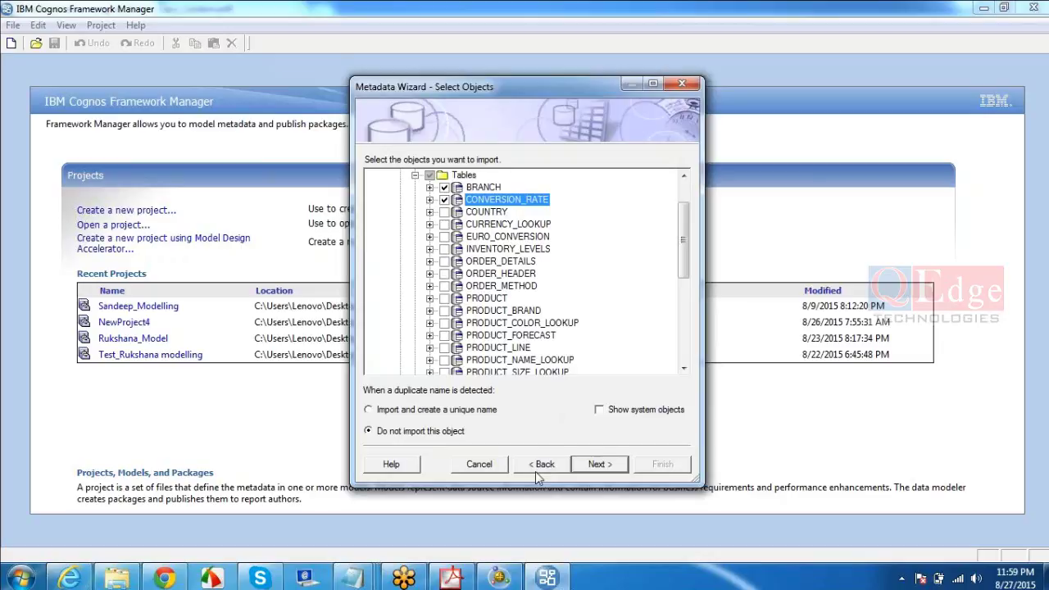
{"action": "left_click", "coordinate": [600, 464]}
{"action": "left_click", "coordinate": [600, 464]}
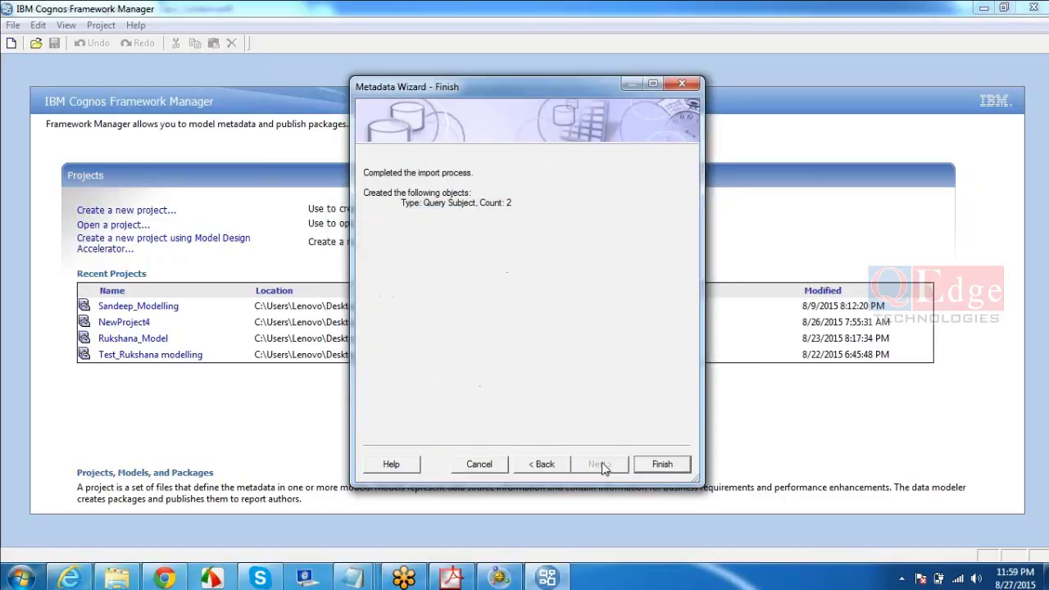
{"action": "left_click", "coordinate": [662, 464]}
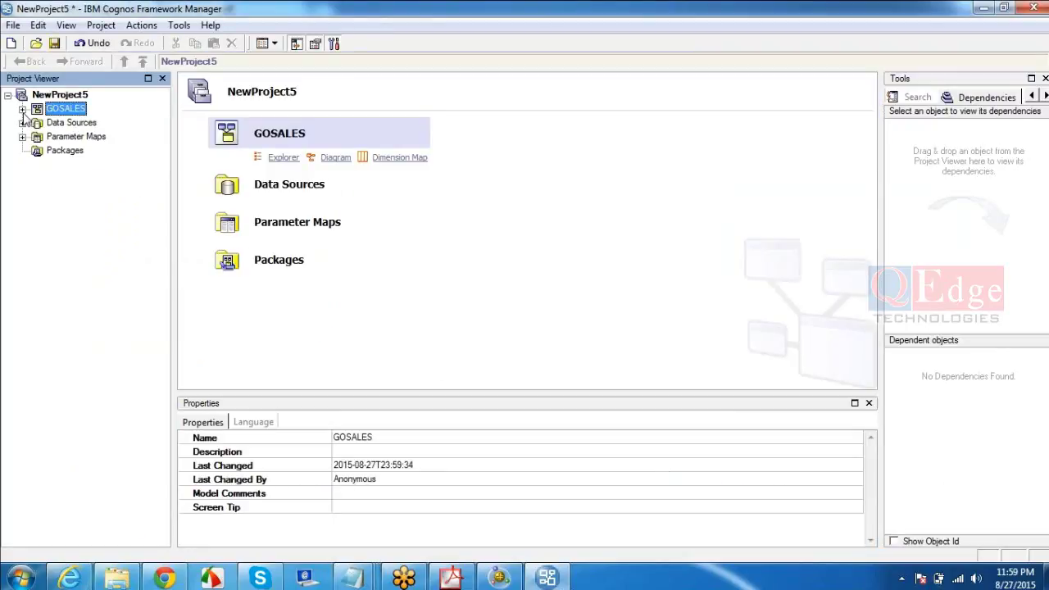
- Inspect BRANCH and CONVERSION_RATE under GOSALES and the Packages folder, then minimize Framework Manager
{"action": "left_click", "coordinate": [23, 111]}
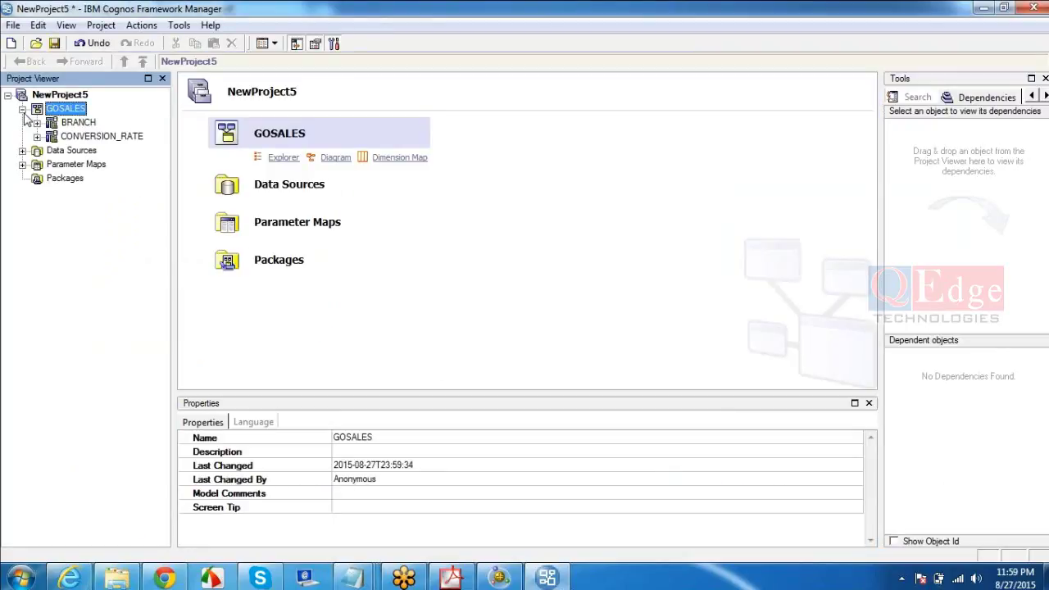
{"action": "left_click", "coordinate": [82, 124]}
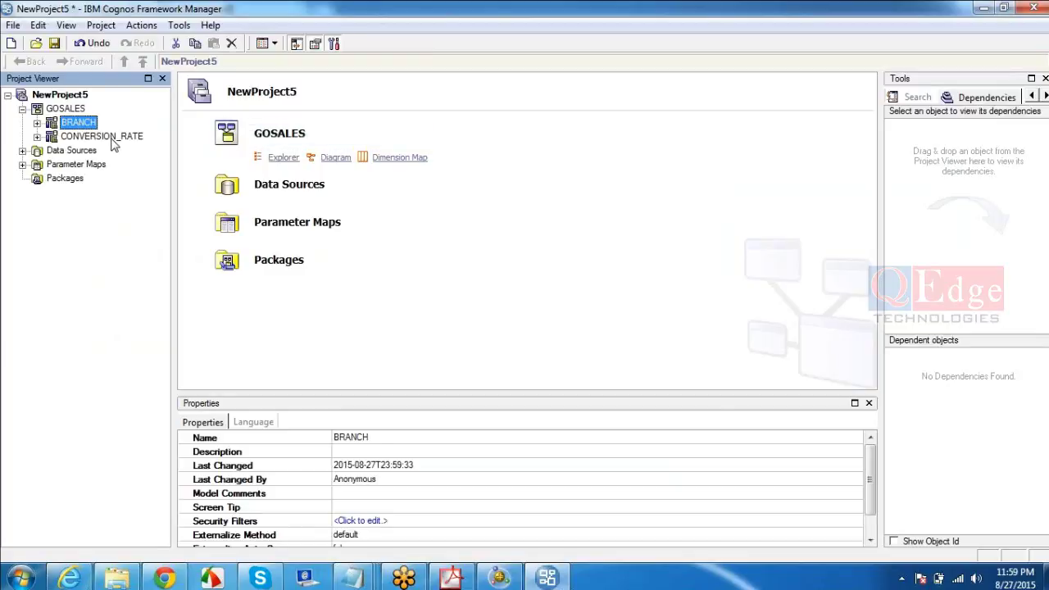
{"action": "left_click", "coordinate": [112, 140], "text": "ctrl"}
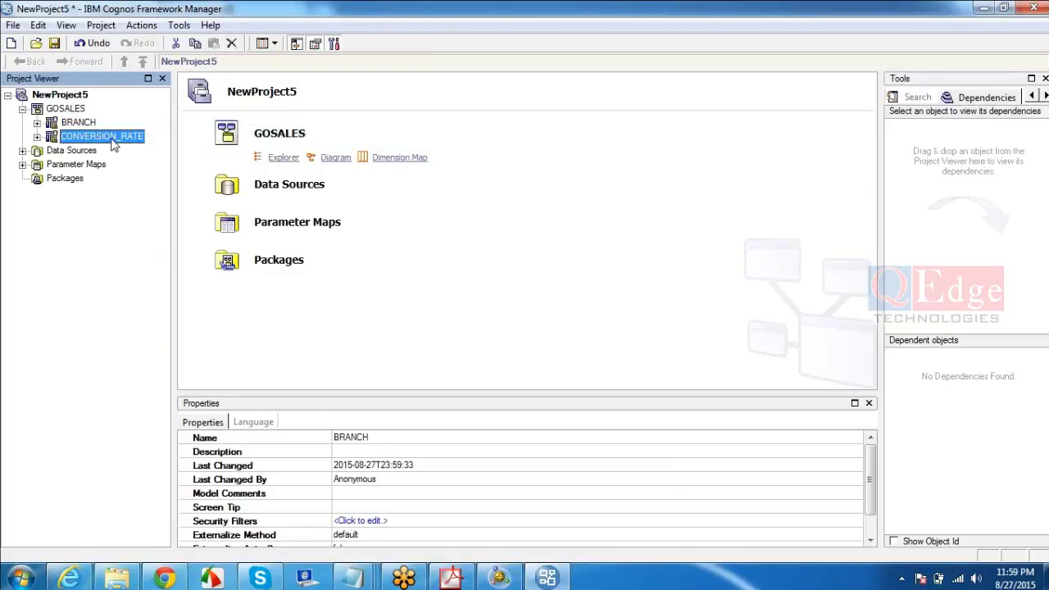
{"action": "left_click", "coordinate": [71, 180]}
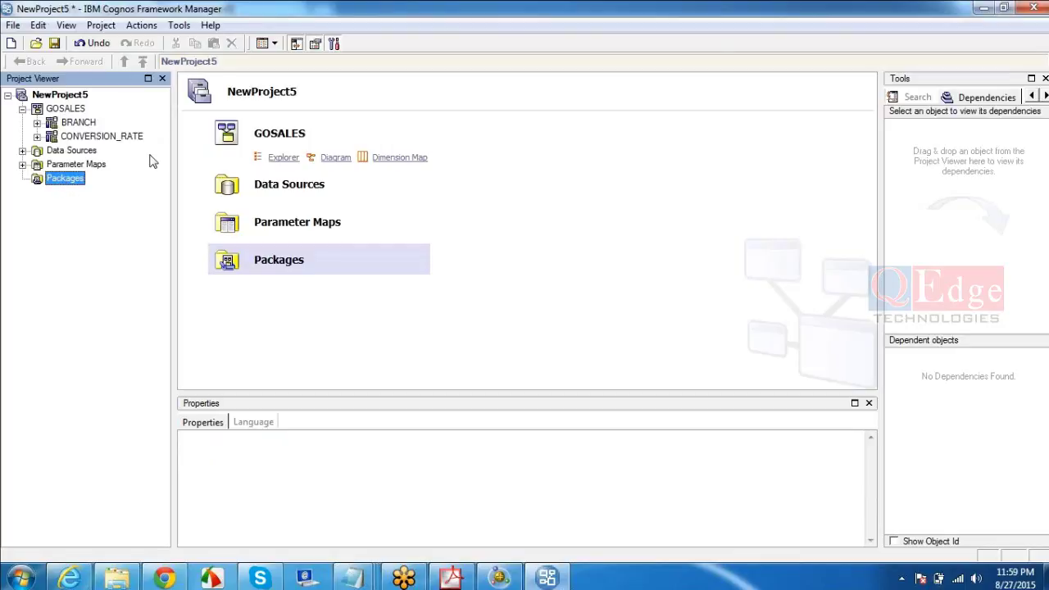
{"action": "left_click", "coordinate": [982, 9]}
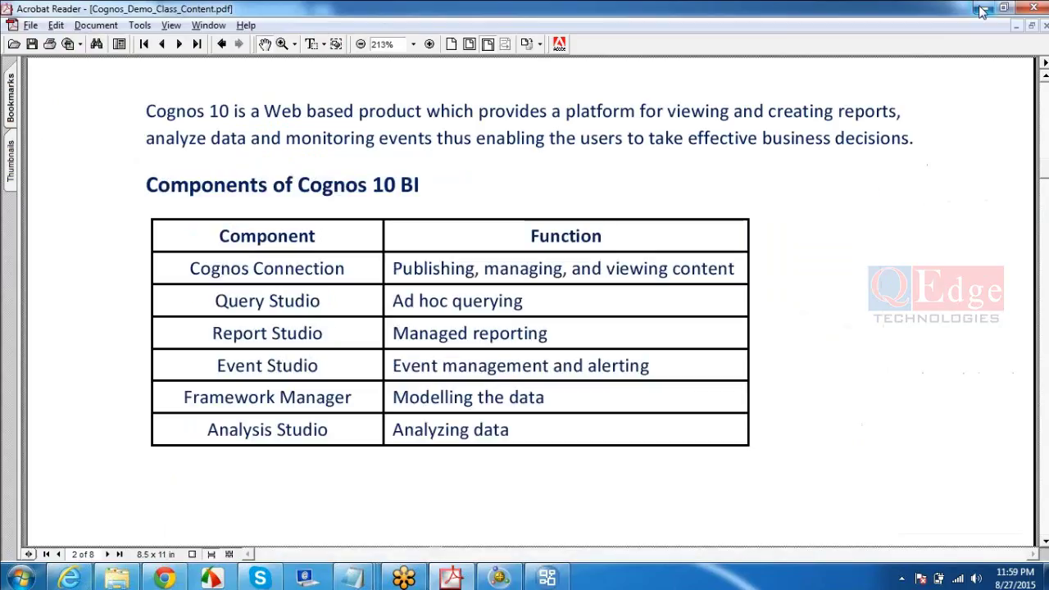
- In Cognos Connection, navigate into Public Folders > Samples > Models
{"action": "left_click", "coordinate": [67, 579]}
{"action": "left_click", "coordinate": [49, 187]}
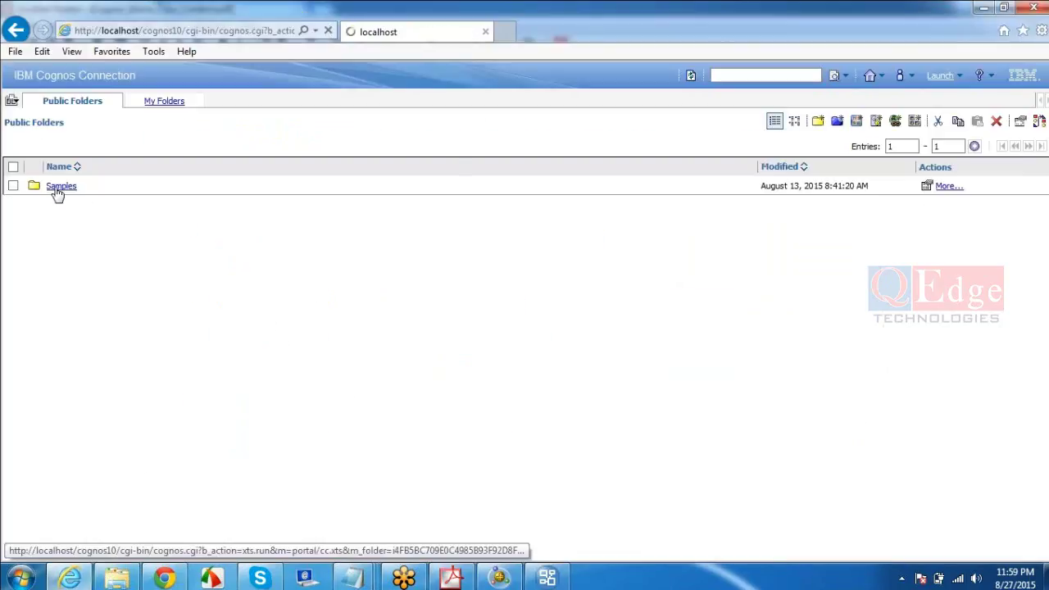
{"action": "left_click", "coordinate": [59, 187]}
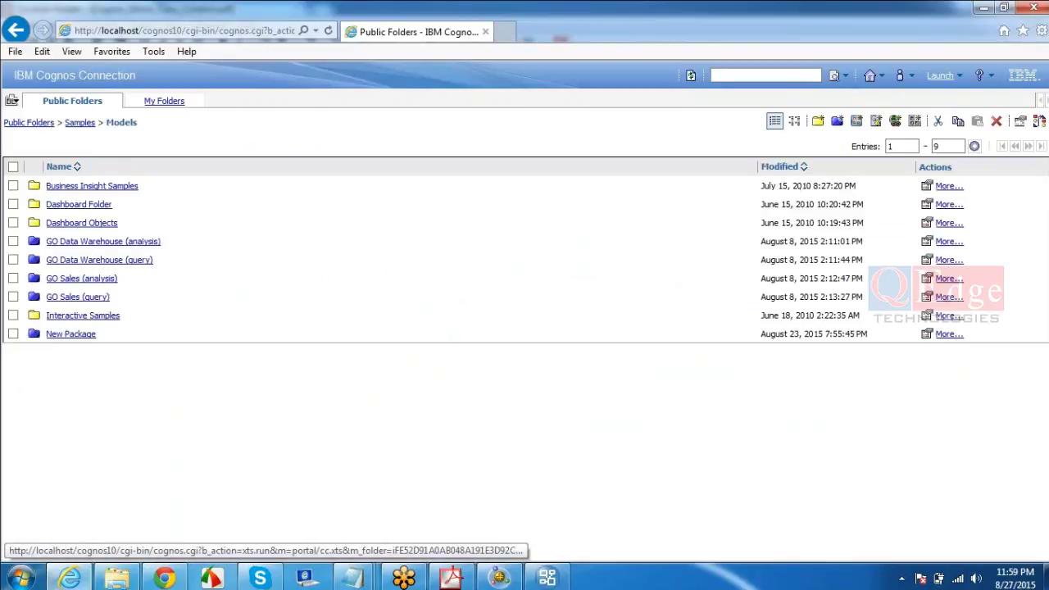
{"action": "triple_click", "coordinate": [170, 131]}
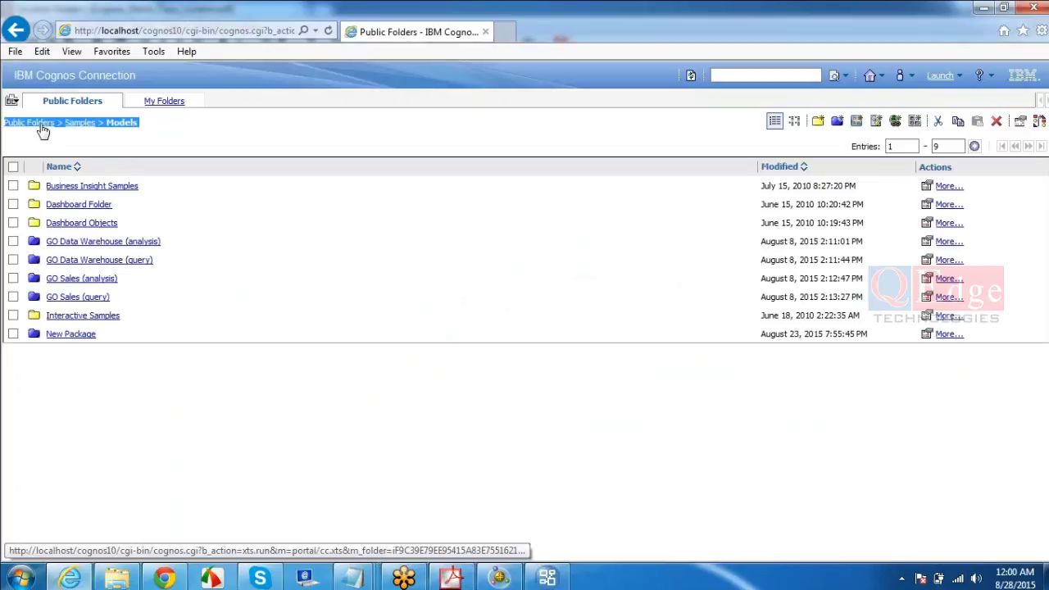
{"action": "left_click", "coordinate": [158, 125]}
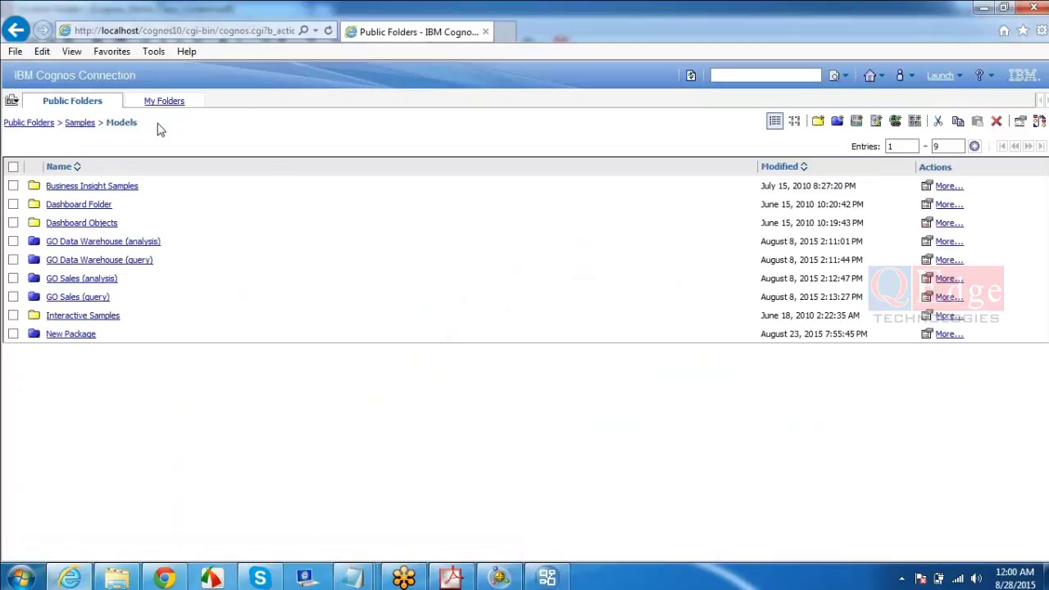
- Tick the GO Data Warehouse (analysis) and (query) packages, then open GO Sales (analysis)
{"action": "left_click", "coordinate": [13, 241]}
{"action": "left_click", "coordinate": [13, 261]}
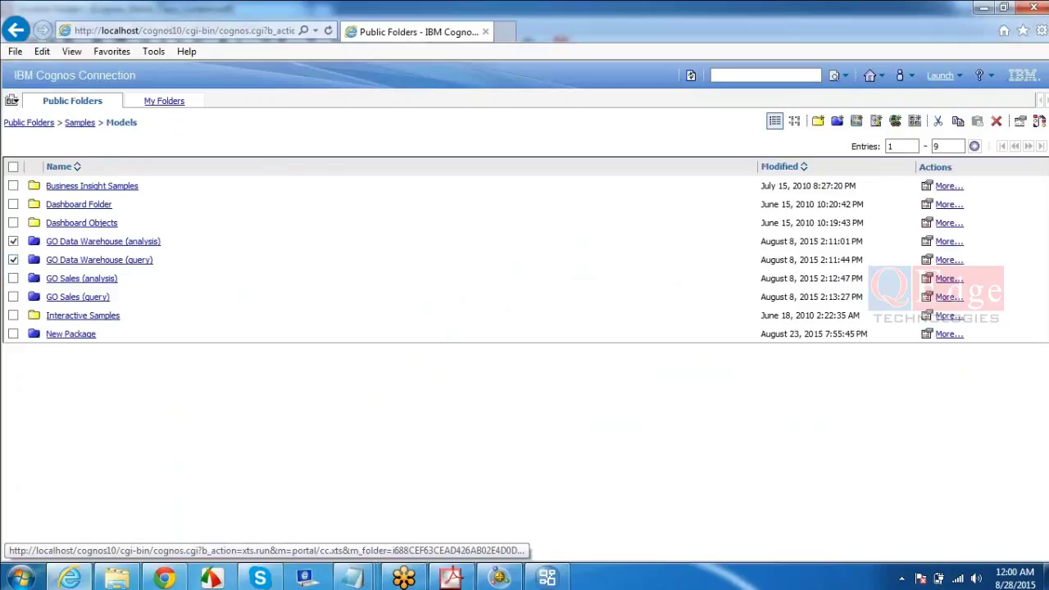
{"action": "left_click", "coordinate": [74, 280]}
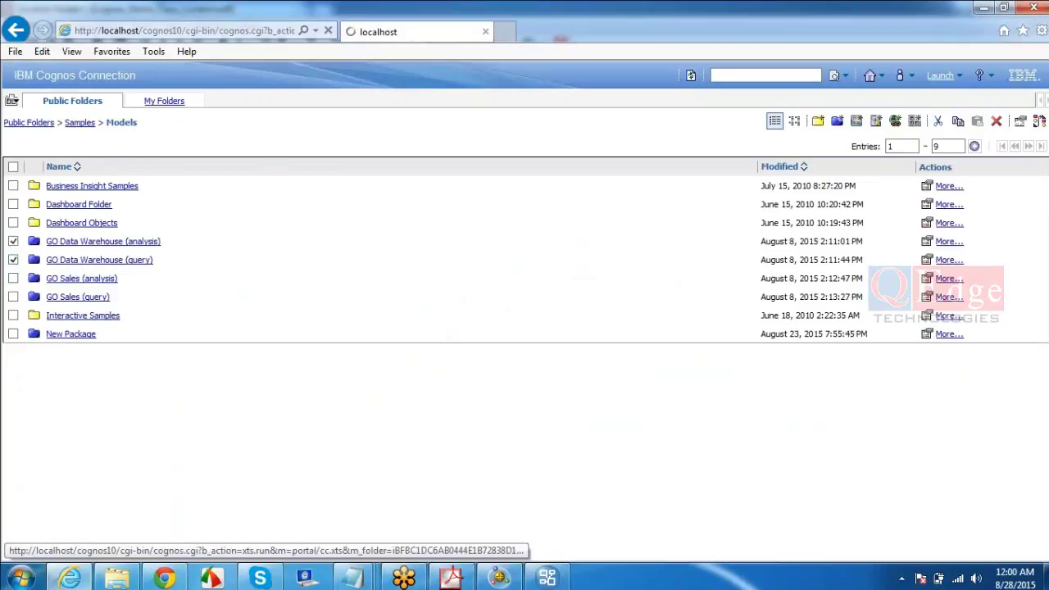
{"action": "left_click", "coordinate": [950, 75]}
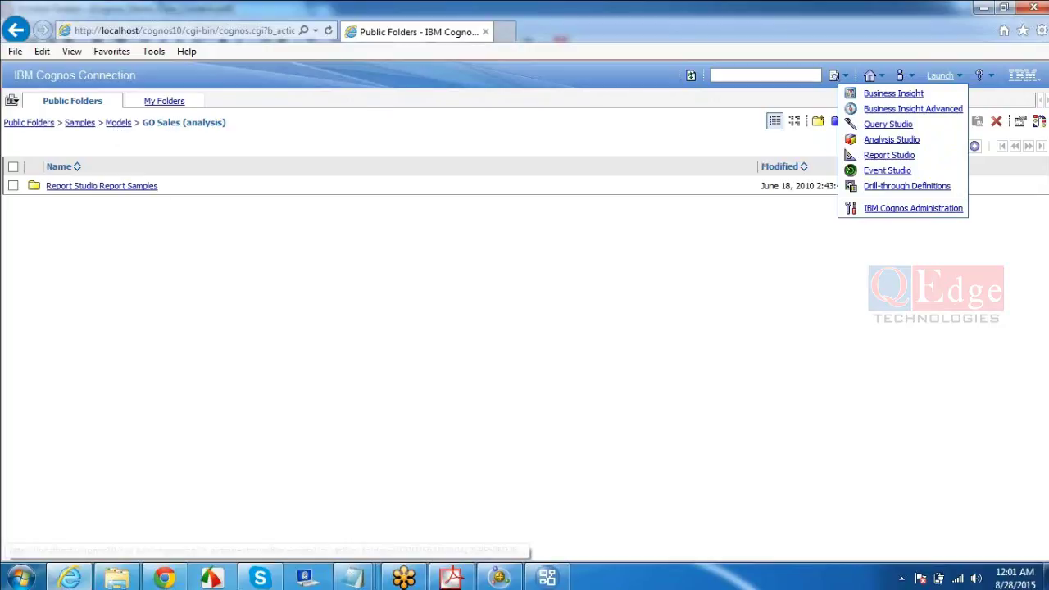
- Open the Report Studio Report Samples folder under GO Sales (analysis) and show the studio Launch list
{"action": "triple_click", "coordinate": [143, 75]}
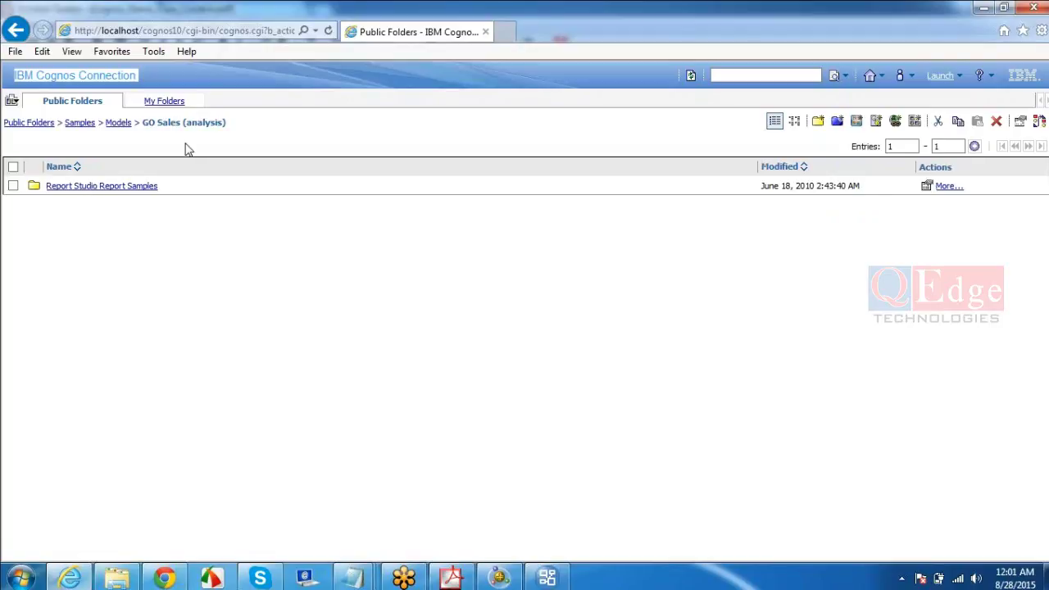
{"action": "left_click_drag", "start_coordinate": [234, 129], "coordinate": [144, 127]}
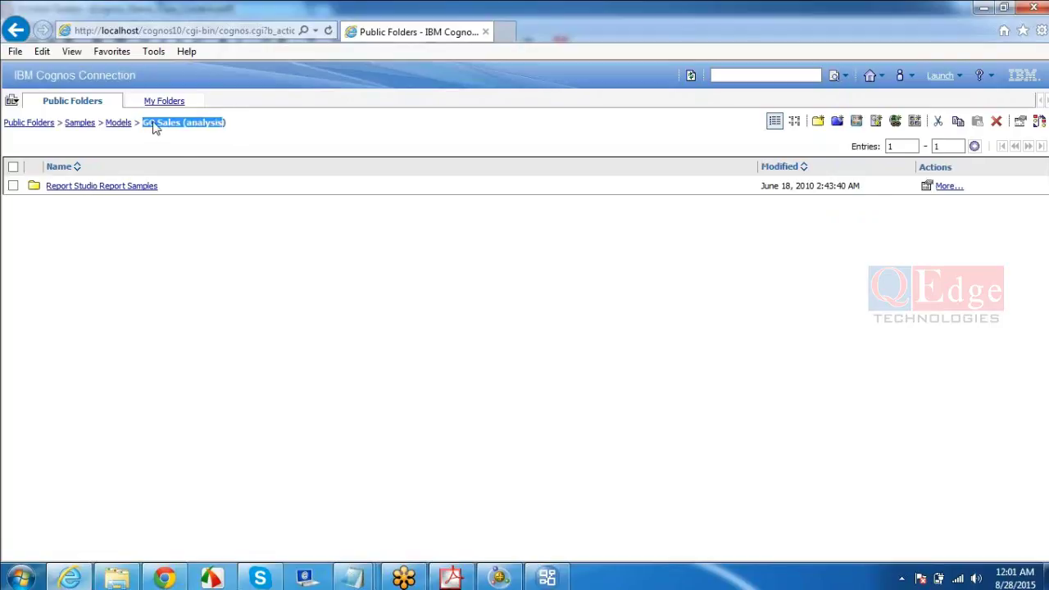
{"action": "left_click", "coordinate": [132, 189]}
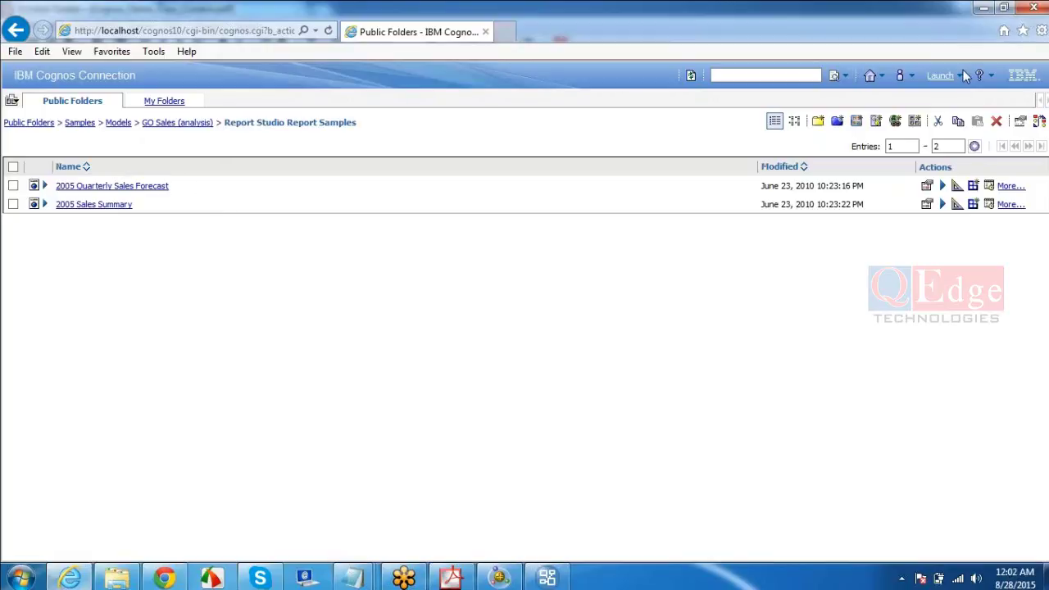
{"action": "left_click", "coordinate": [942, 76]}
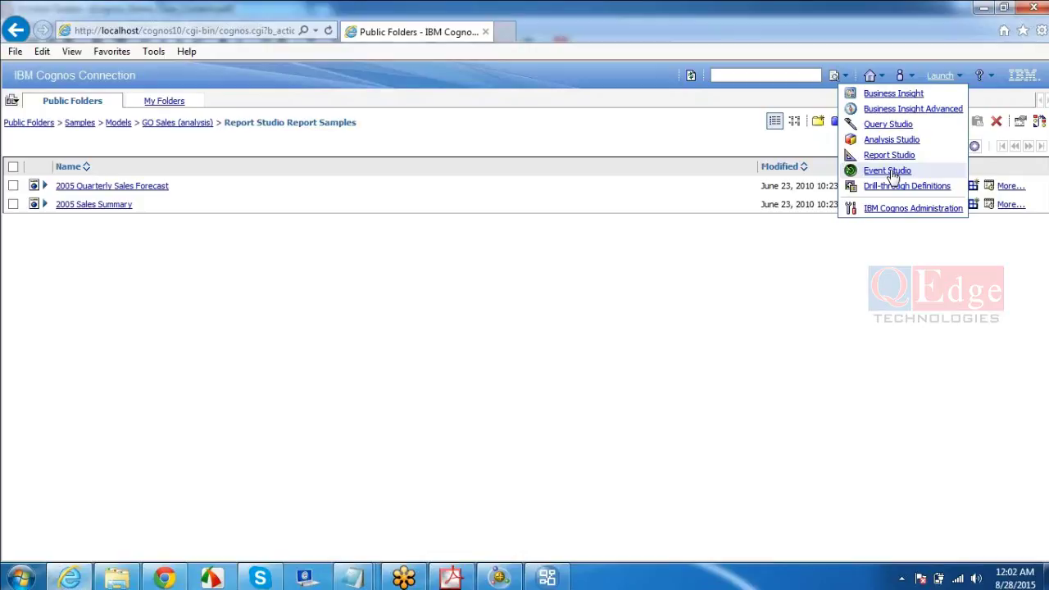
{"action": "left_click", "coordinate": [20, 578]}
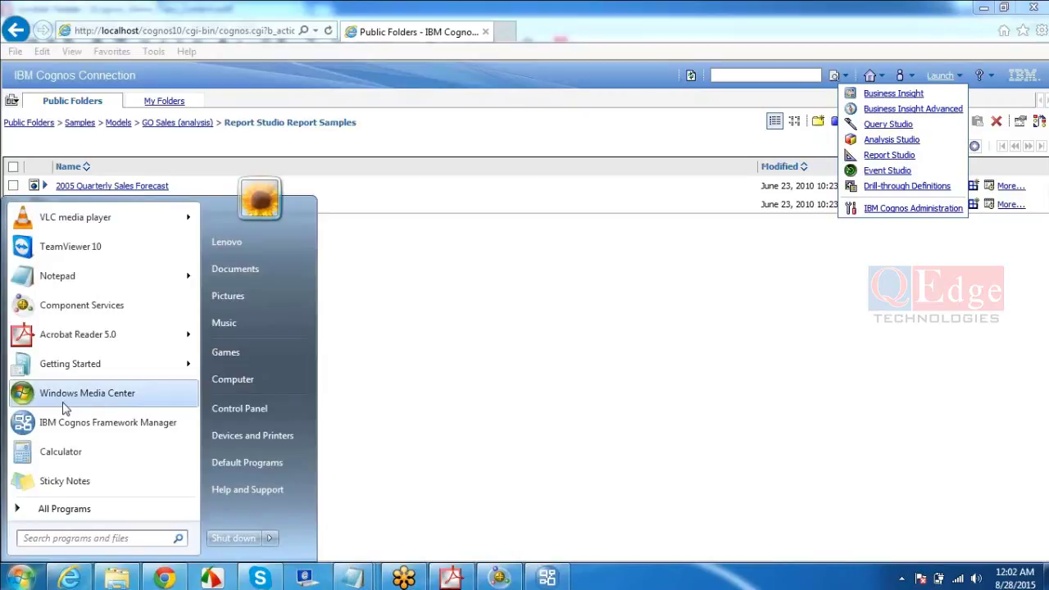
- In the Cognos Reports notes, add list items '1. Relational' and '2. DMR'
{"action": "left_click", "coordinate": [352, 578]}
{"action": "left_click", "coordinate": [550, 514]}
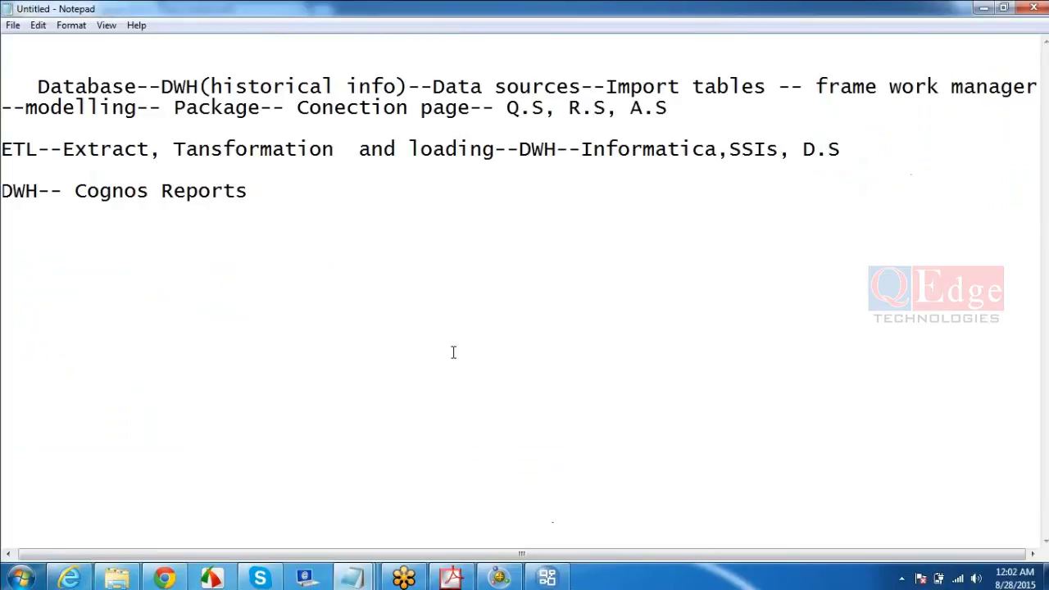
{"action": "key", "text": "Return"}
{"action": "key", "text": "Return"}
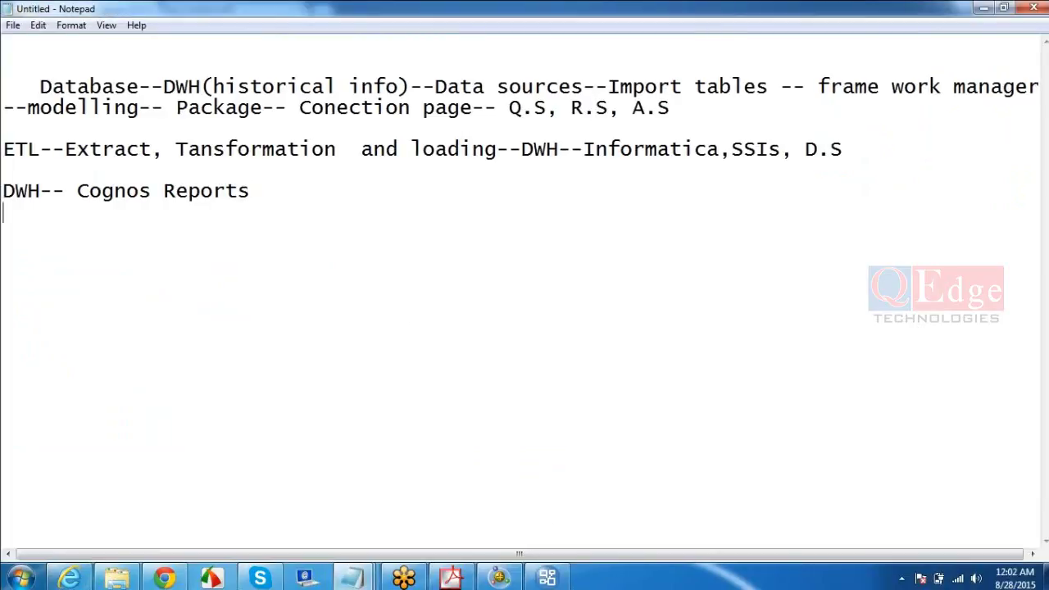
{"action": "type", "text": "1. Relational"}
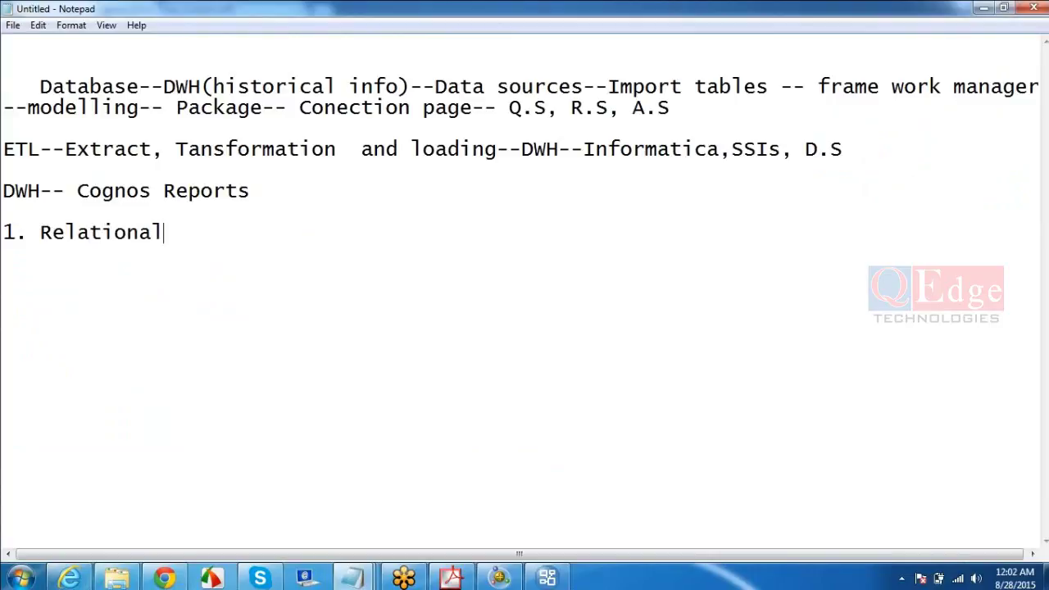
{"action": "key", "text": "Return"}
{"action": "type", "text": "2. DMR"}
- Describe them as 'Relational(rows and columns)' and 'DMR(Product, time , Geography etc)'
{"action": "left_click", "coordinate": [189, 233]}
{"action": "type", "text": "(row"}
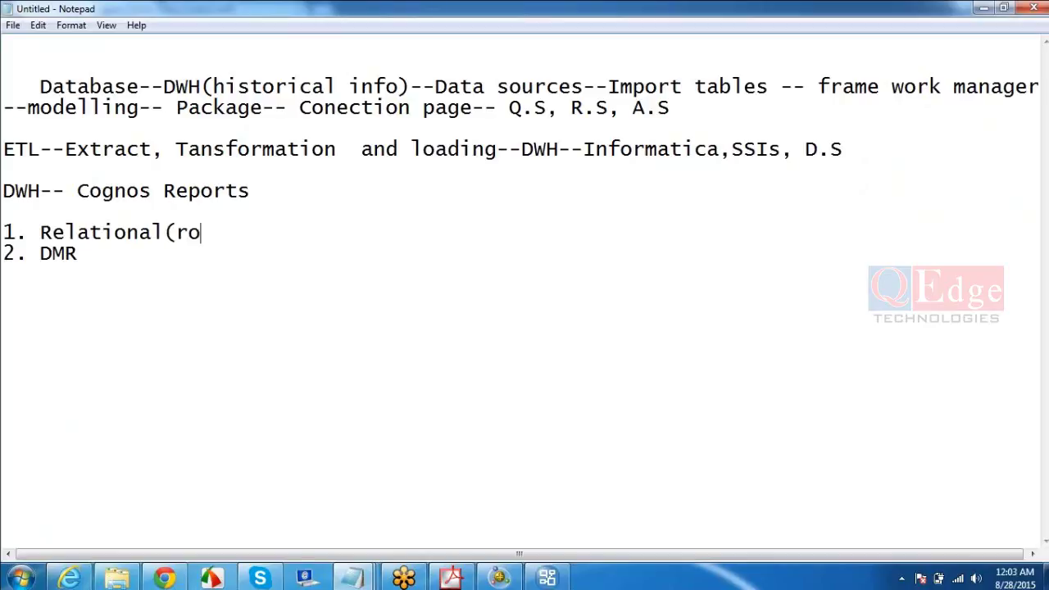
{"action": "type", "text": "s and co"}
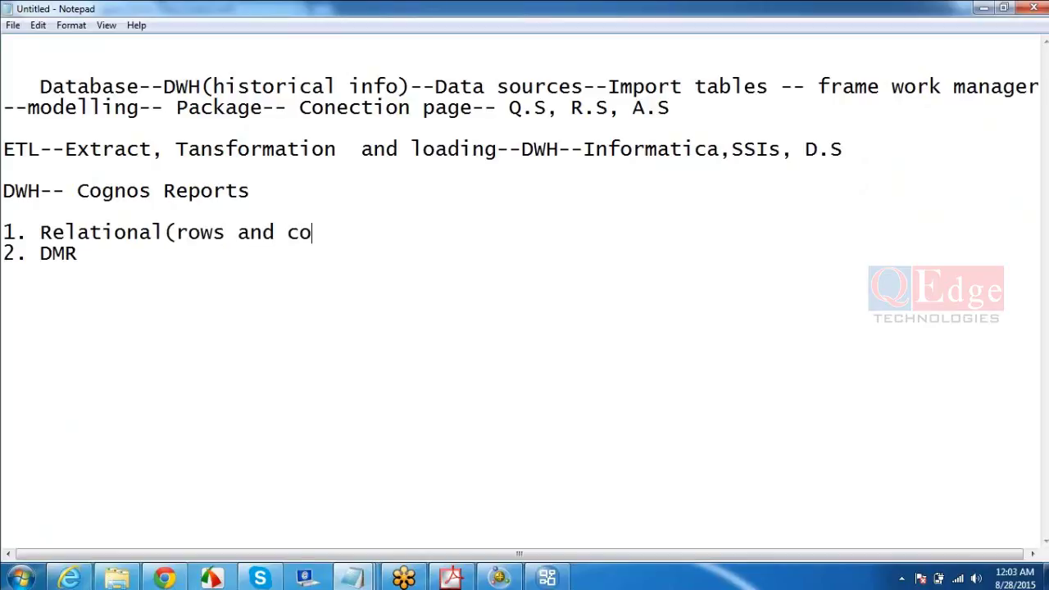
{"action": "type", "text": "lumns)"}
{"action": "left_click", "coordinate": [82, 255]}
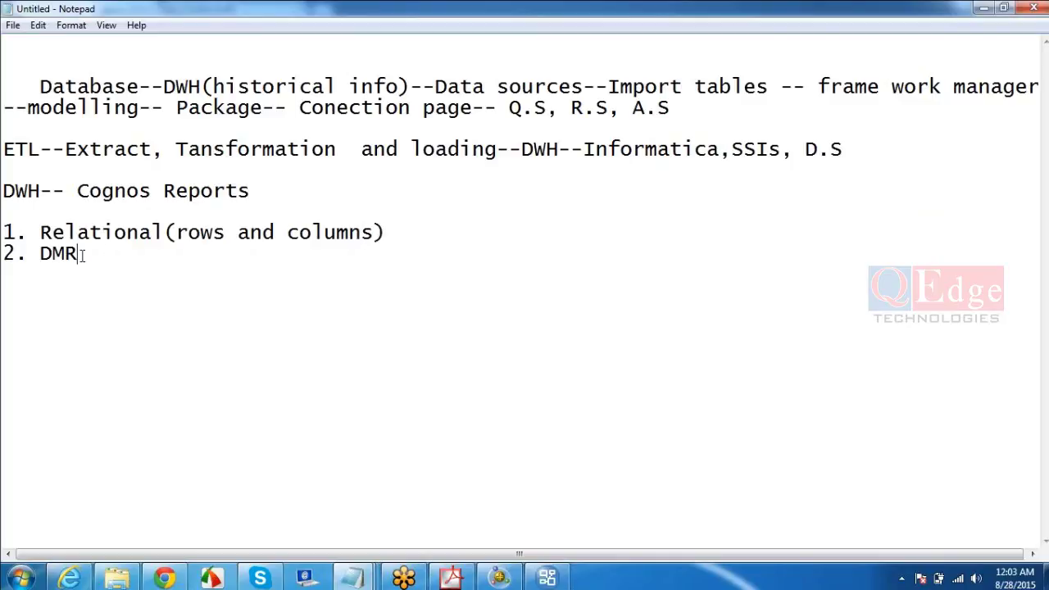
{"action": "type", "text": "(Product"}
{"action": "type", "text": ", "}
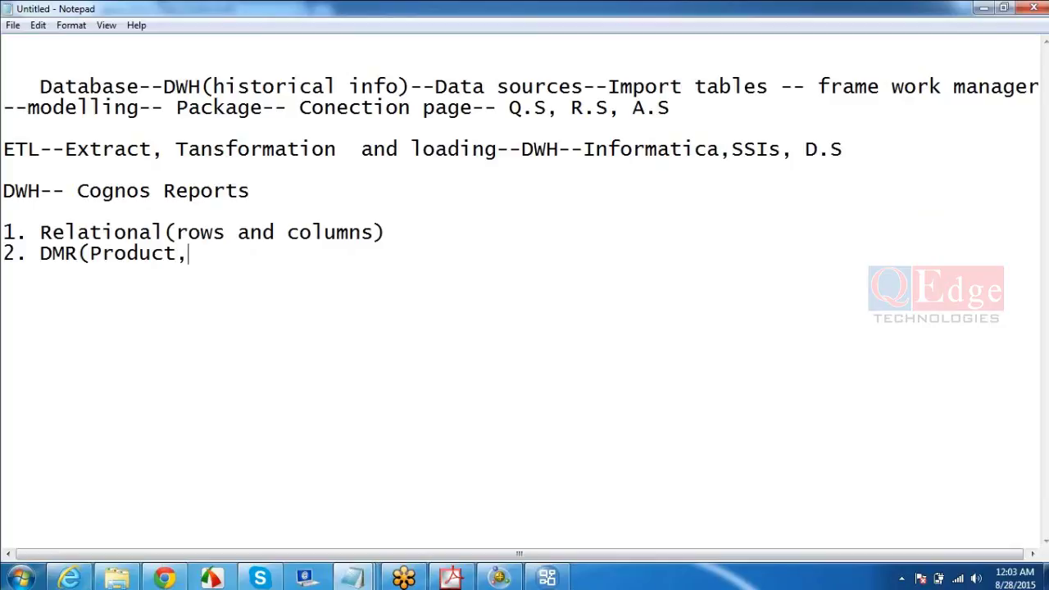
{"action": "type", "text": "time , Geograp"}
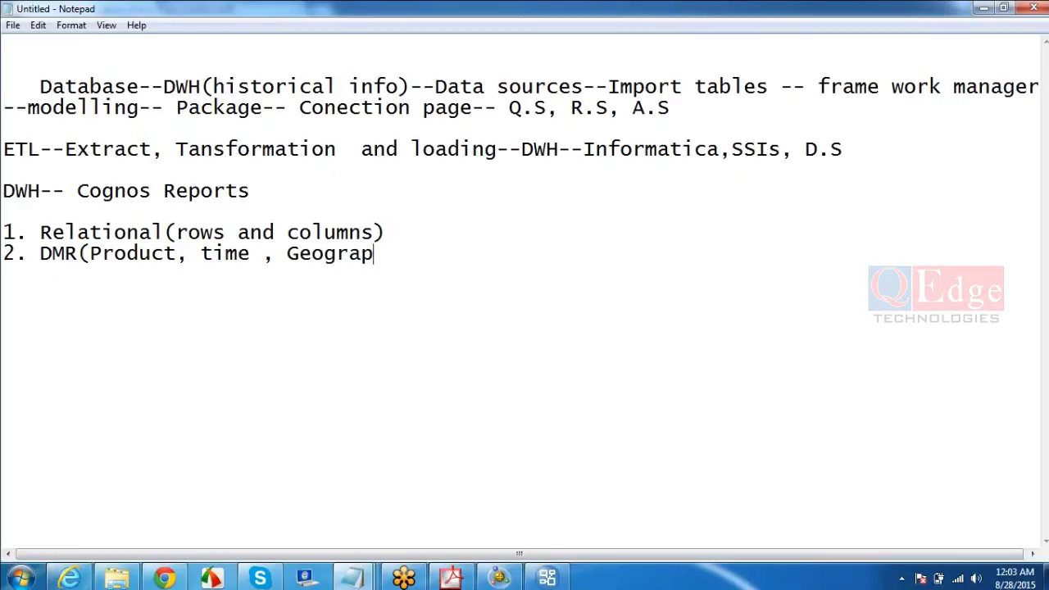
{"action": "type", "text": "hy etc)"}
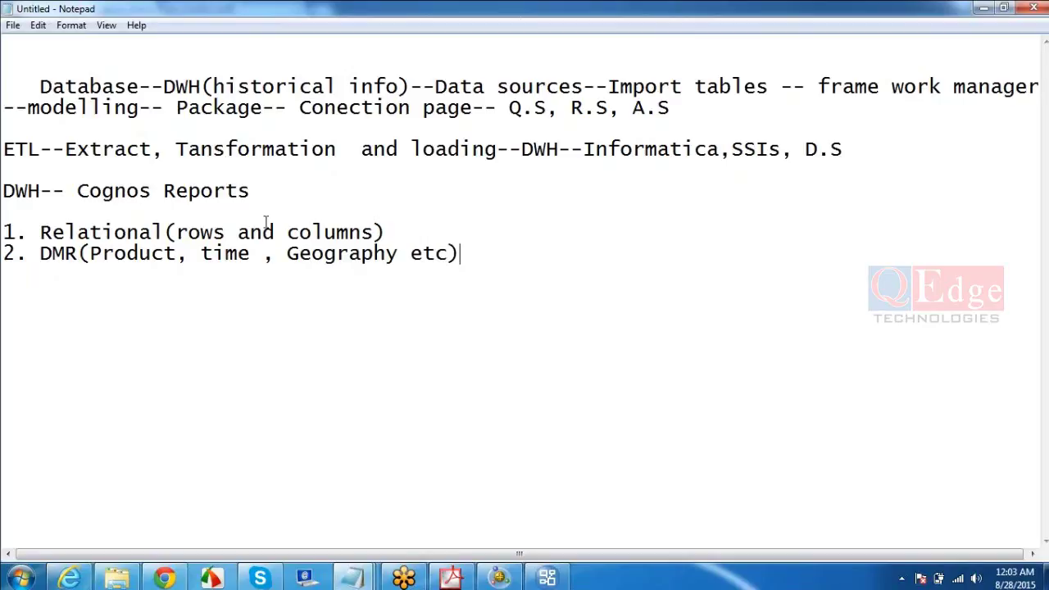
- Append '--Relationa modelling' to the end of the Relational(rows and columns) line
{"action": "left_click", "coordinate": [386, 231]}
{"action": "type", "text": "--Relation"}
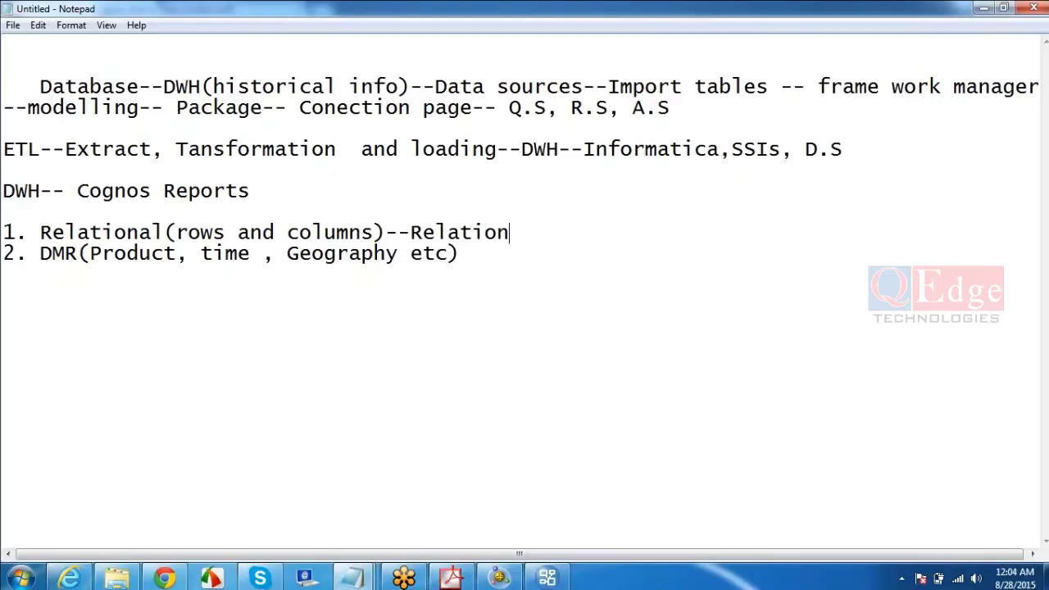
{"action": "type", "text": "a modelling"}
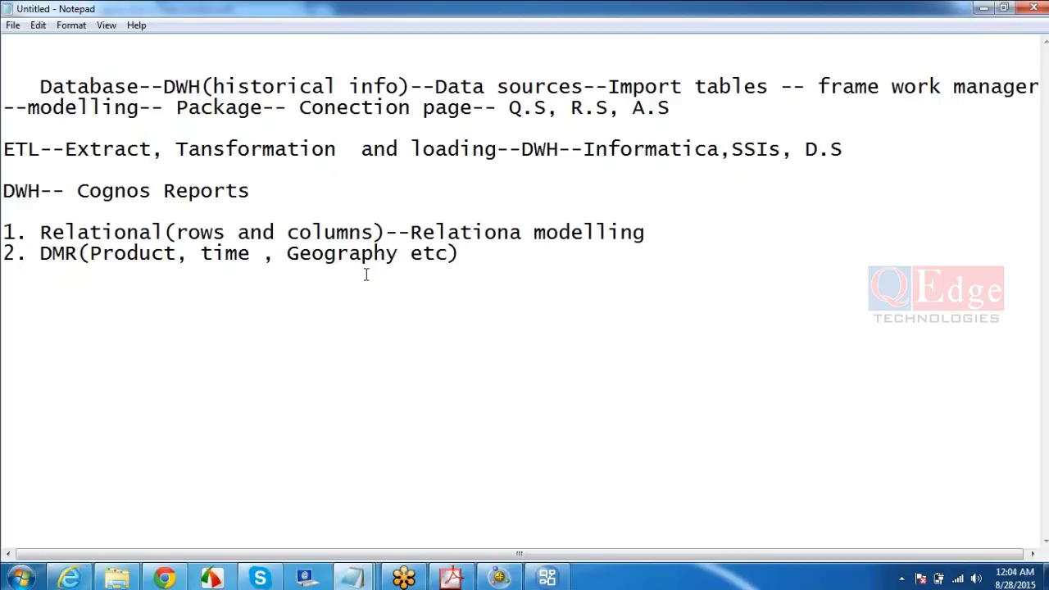
- Add a '--' separator after the DMR(Product, time , Geography etc) entry and review the line ends
{"action": "left_click", "coordinate": [480, 255]}
{"action": "type", "text": "--"}
{"action": "left_click", "coordinate": [662, 232]}
{"action": "left_click", "coordinate": [517, 253]}
- Bring up the Cognos class content PDF and read from page 2 to the 12-item Course Content list on page 4
{"action": "mouse_move", "coordinate": [453, 579]}
{"action": "left_click", "coordinate": [452, 580]}
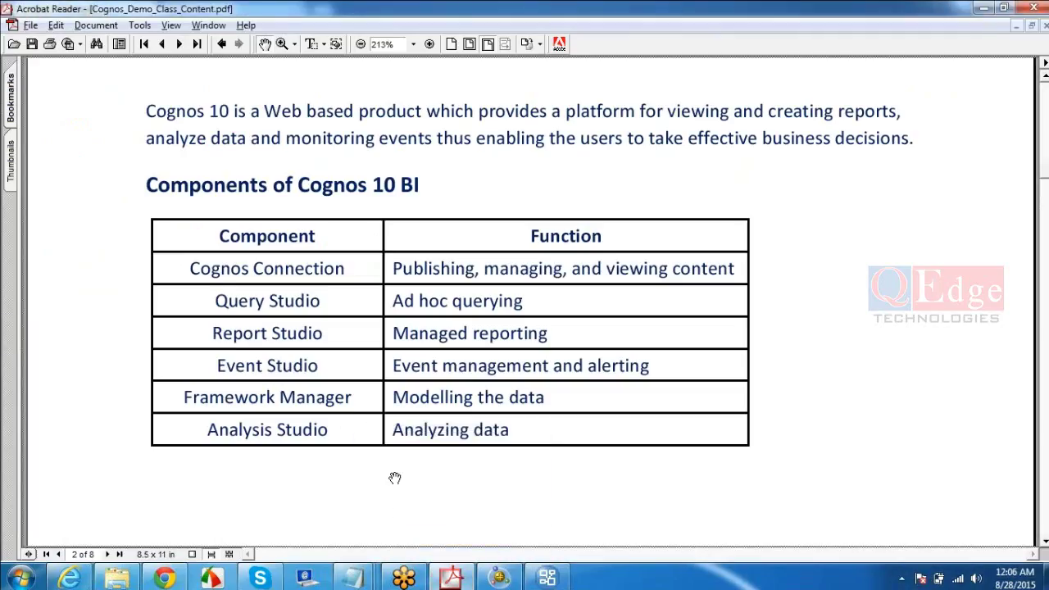
{"action": "scroll", "coordinate": [395, 478], "scroll_direction": "down", "scroll_amount": 3}
{"action": "scroll", "coordinate": [394, 477], "scroll_direction": "down", "scroll_amount": 10}
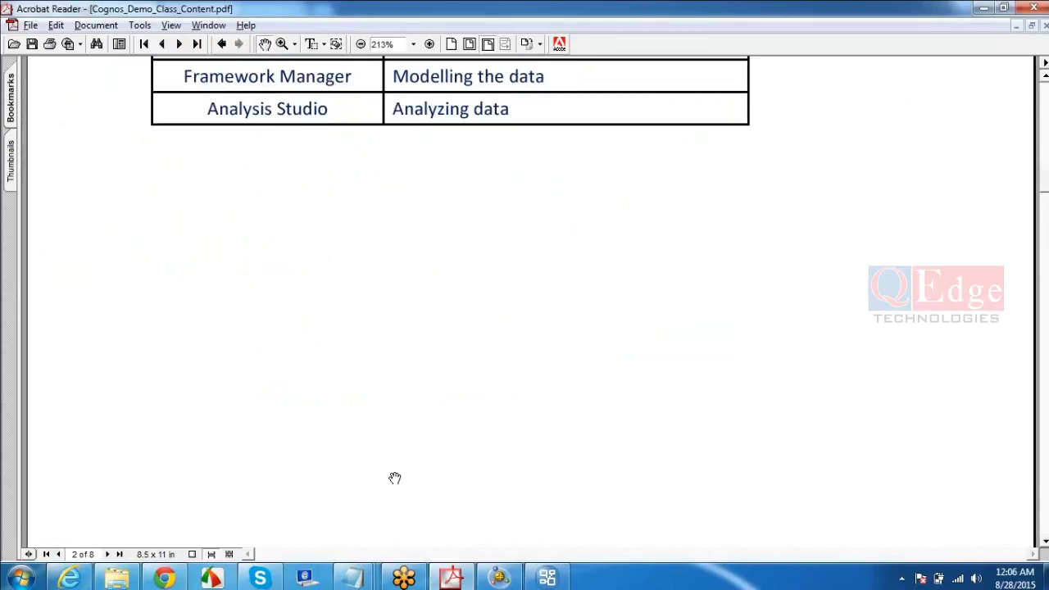
{"action": "scroll", "coordinate": [395, 478], "scroll_direction": "down", "scroll_amount": 7}
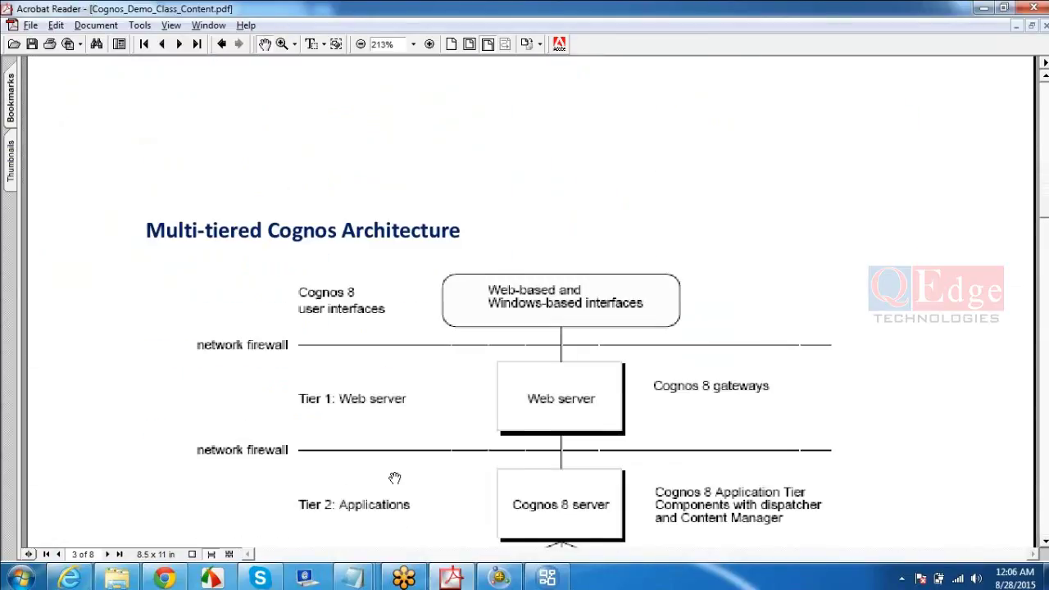
{"action": "scroll", "coordinate": [395, 478], "scroll_direction": "up", "scroll_amount": 10}
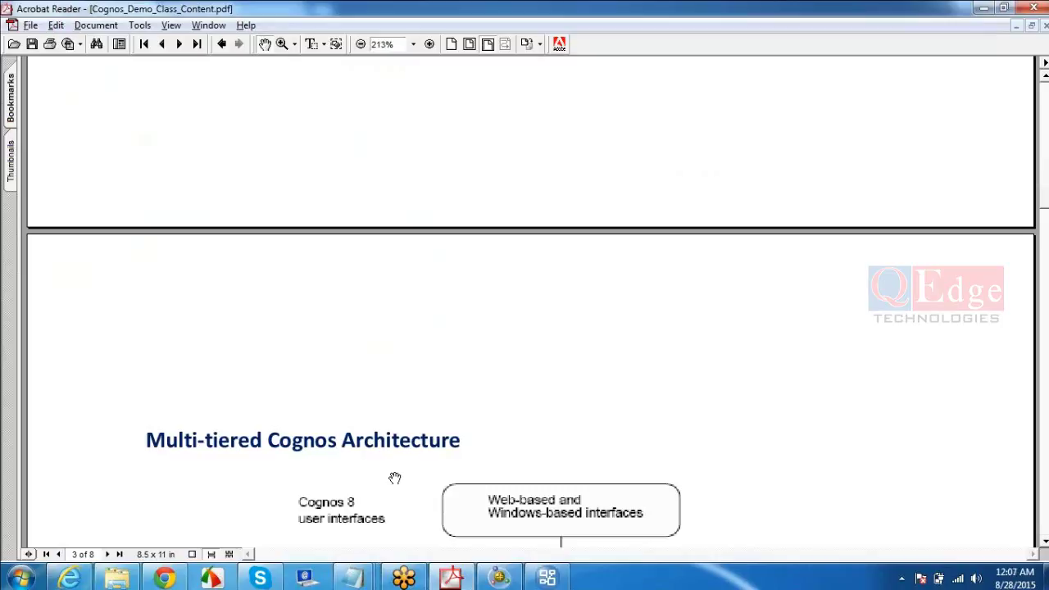
{"action": "scroll", "coordinate": [394, 478], "scroll_direction": "down", "scroll_amount": 5}
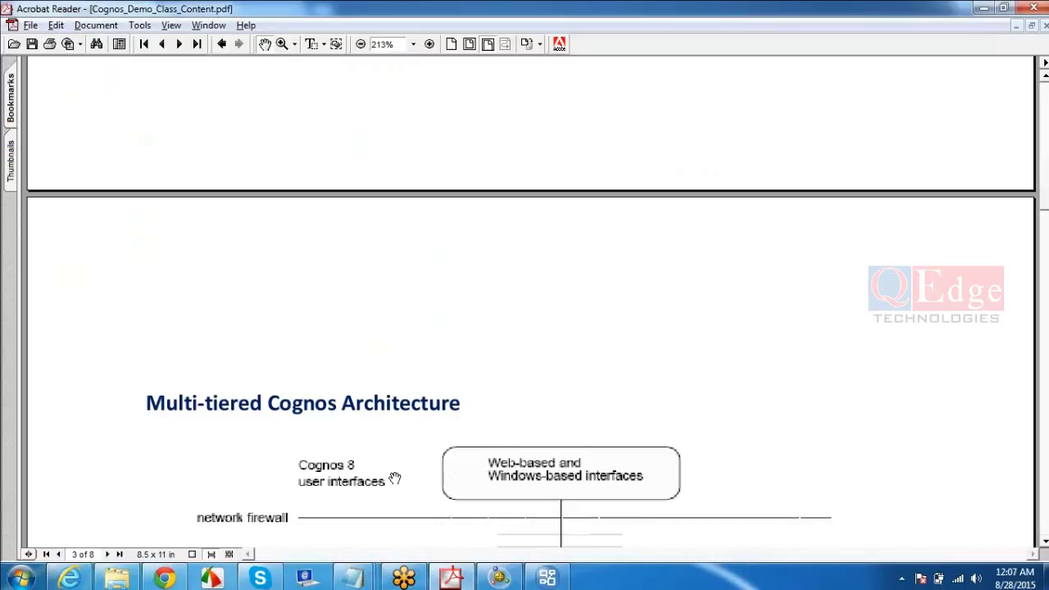
{"action": "scroll", "coordinate": [394, 478], "scroll_direction": "down", "scroll_amount": 2}
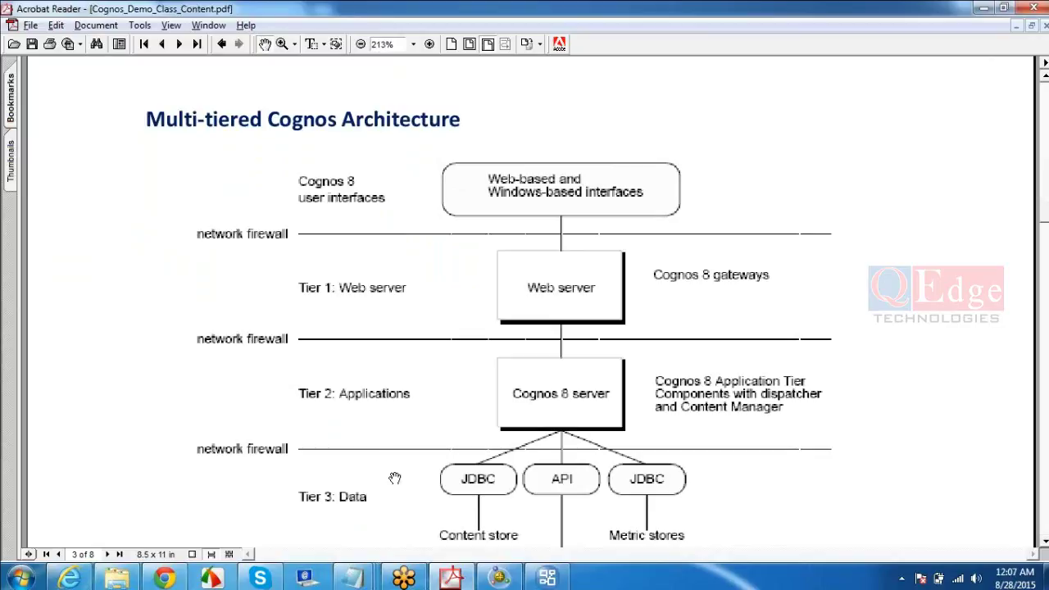
{"action": "scroll", "coordinate": [395, 478], "scroll_direction": "down", "scroll_amount": 10}
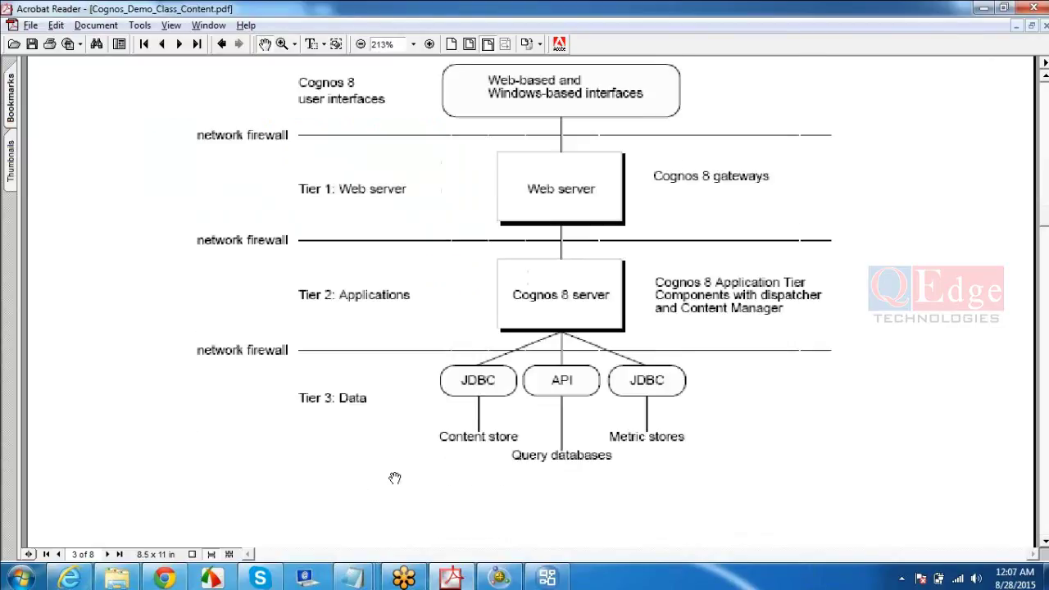
{"action": "scroll", "coordinate": [395, 478], "scroll_direction": "down", "scroll_amount": 20}
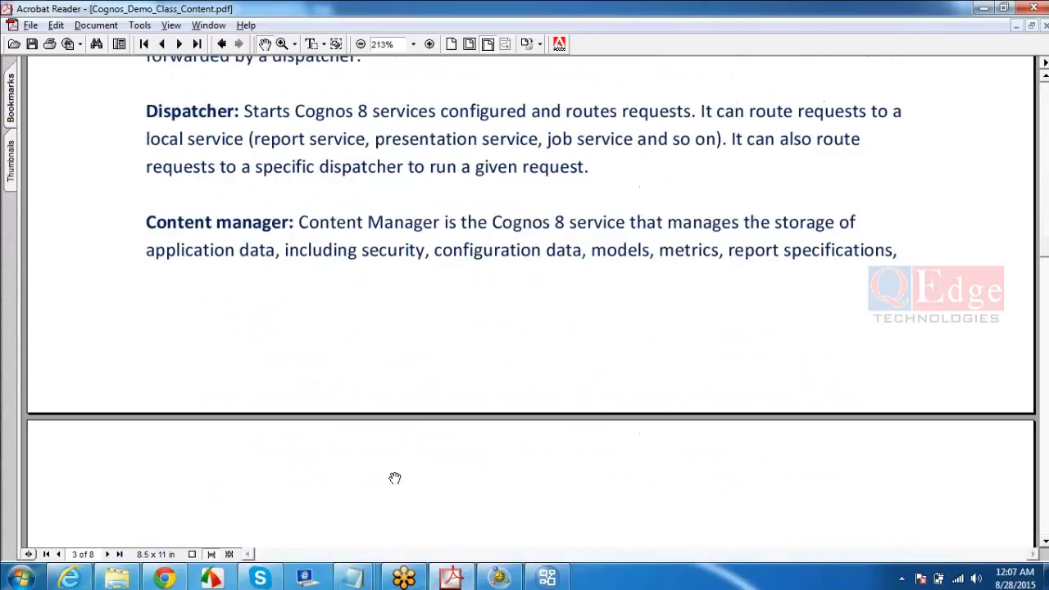
{"action": "scroll", "coordinate": [395, 479], "scroll_direction": "down", "scroll_amount": 17}
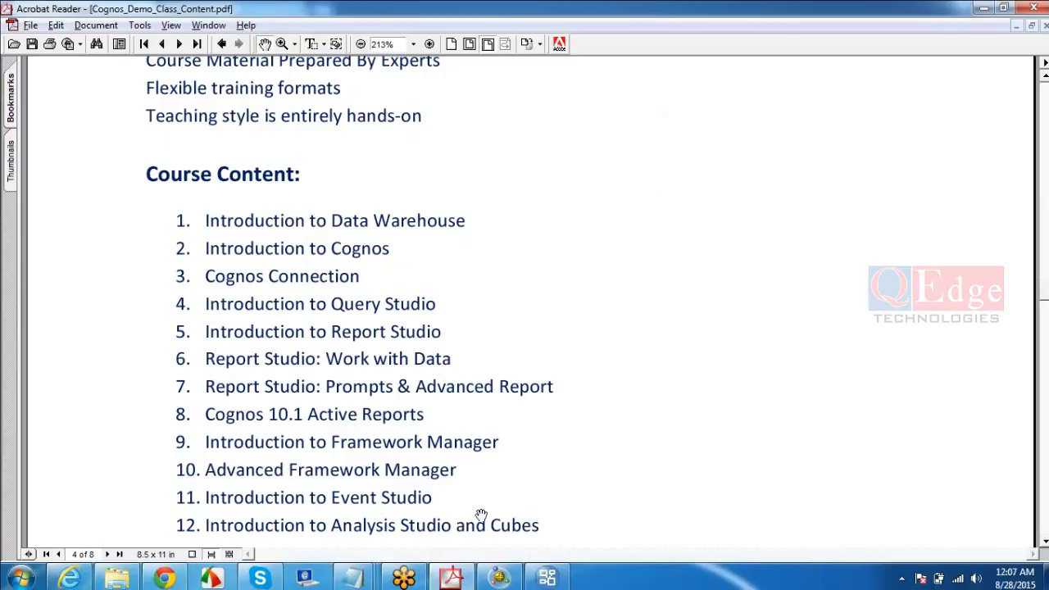
- Read through pages 5–8 of the course PDF to the closing 'Thank You!' page
{"action": "scroll", "coordinate": [421, 538], "scroll_direction": "down", "scroll_amount": 10}
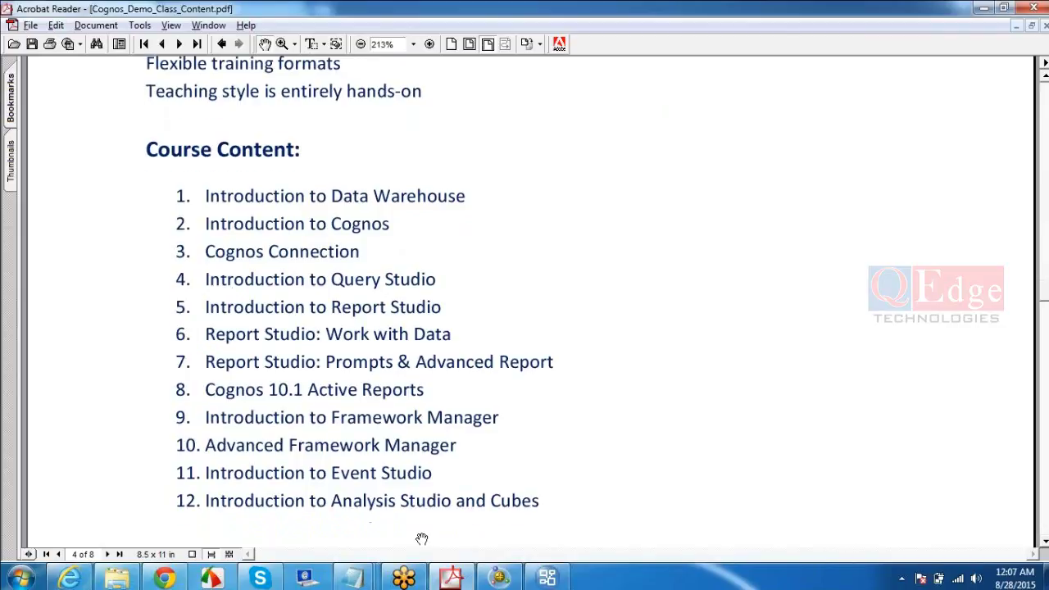
{"action": "scroll", "coordinate": [422, 538], "scroll_direction": "down", "scroll_amount": 10}
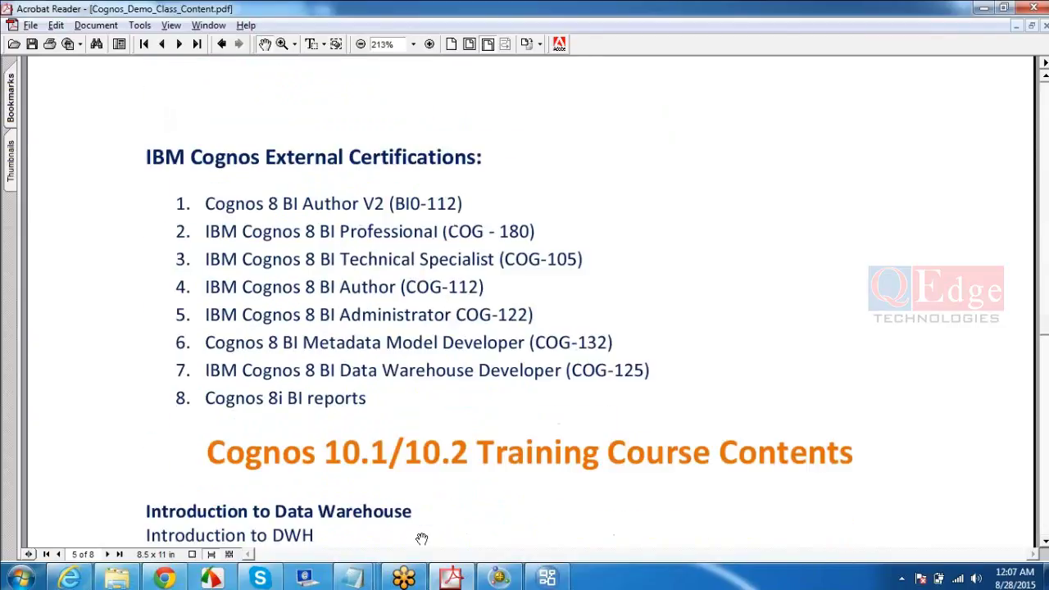
{"action": "scroll", "coordinate": [421, 538], "scroll_direction": "down", "scroll_amount": 2}
{"action": "scroll", "coordinate": [421, 538], "scroll_direction": "up", "scroll_amount": 5}
{"action": "scroll", "coordinate": [421, 538], "scroll_direction": "up", "scroll_amount": 3}
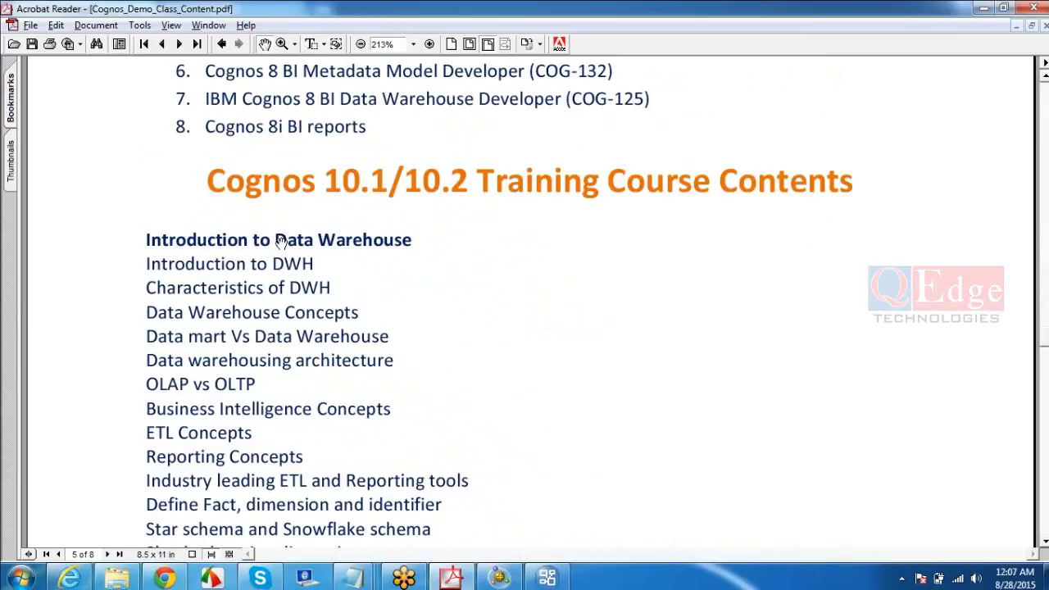
{"action": "scroll", "coordinate": [344, 362], "scroll_direction": "down", "scroll_amount": 4}
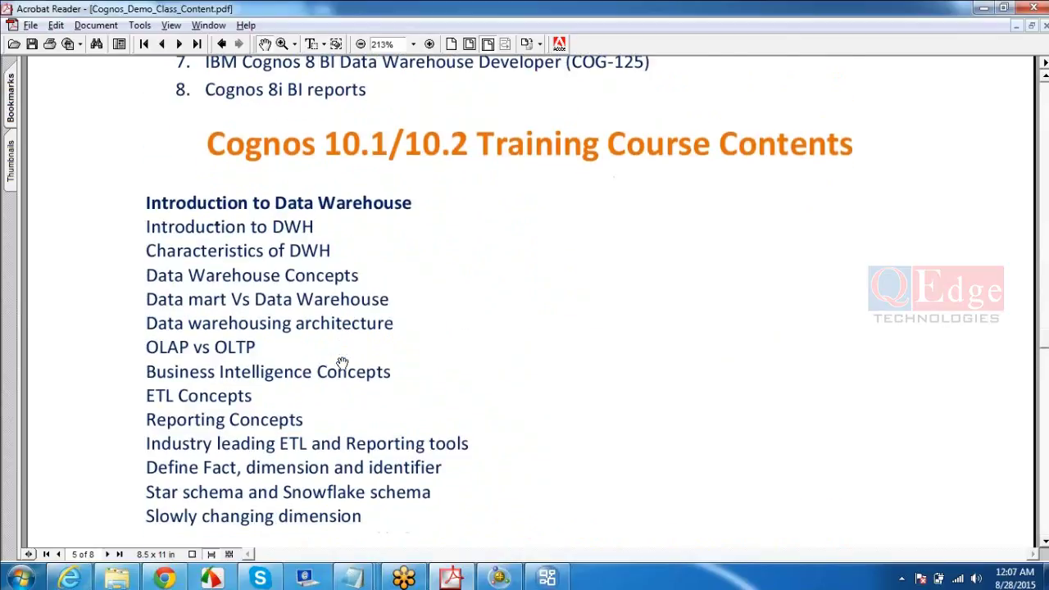
{"action": "scroll", "coordinate": [342, 363], "scroll_direction": "down", "scroll_amount": 15}
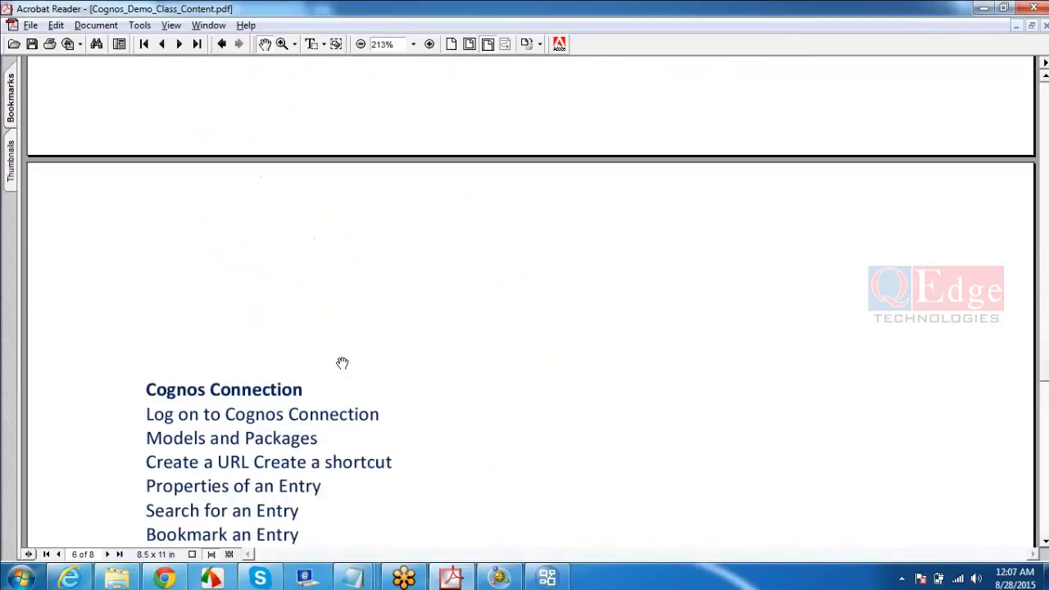
{"action": "scroll", "coordinate": [343, 363], "scroll_direction": "down", "scroll_amount": 16}
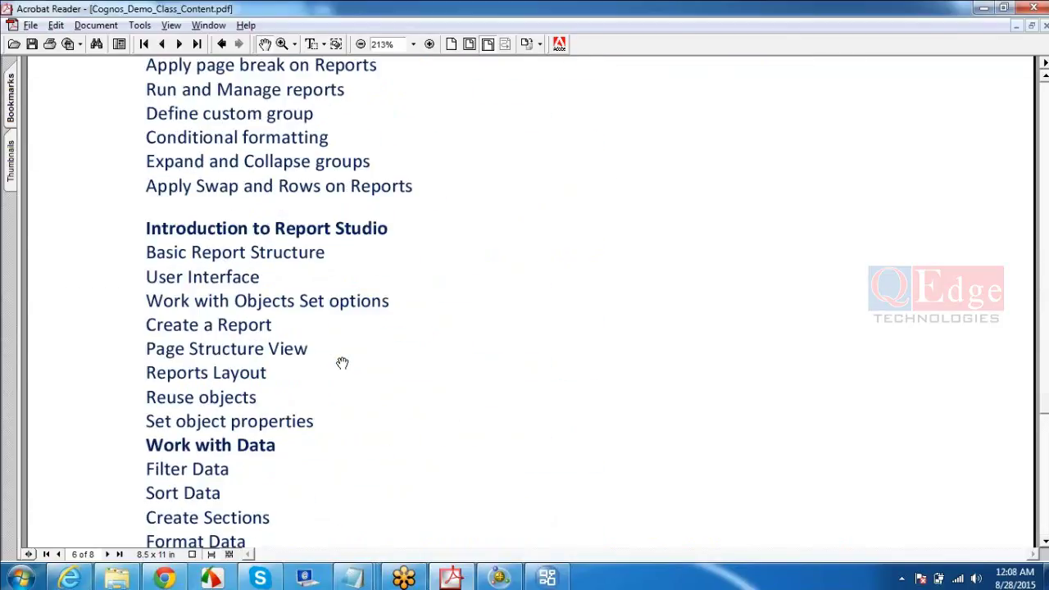
{"action": "scroll", "coordinate": [342, 363], "scroll_direction": "down", "scroll_amount": 9}
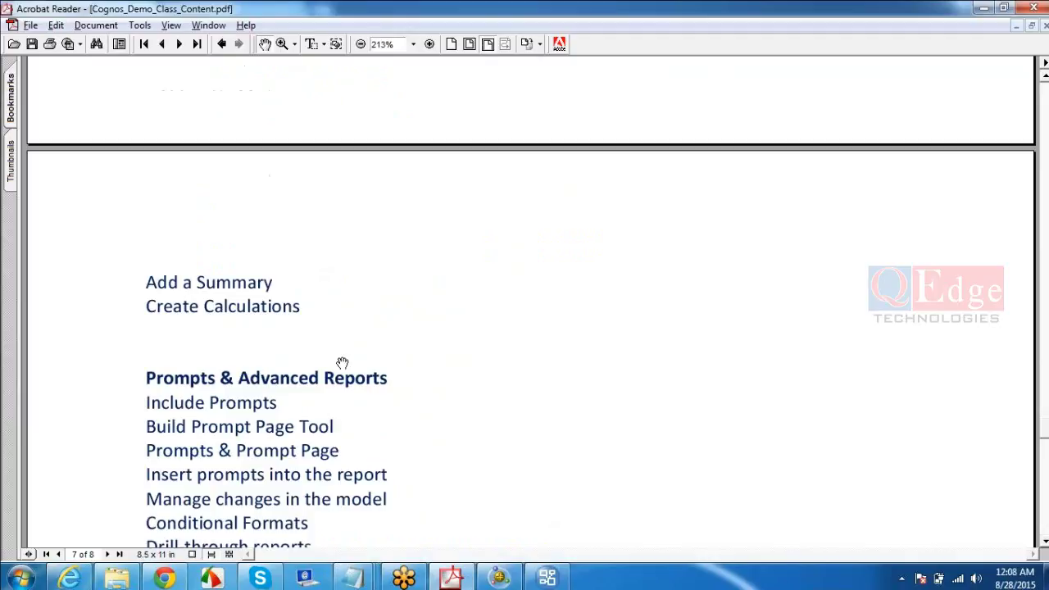
{"action": "scroll", "coordinate": [343, 363], "scroll_direction": "down", "scroll_amount": 15}
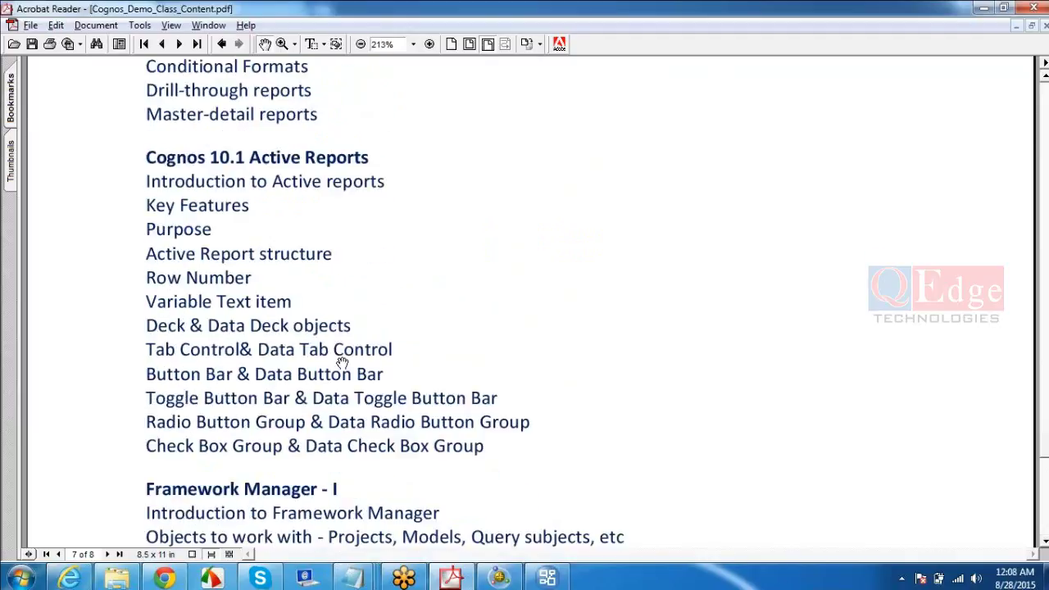
{"action": "scroll", "coordinate": [342, 362], "scroll_direction": "down", "scroll_amount": 14}
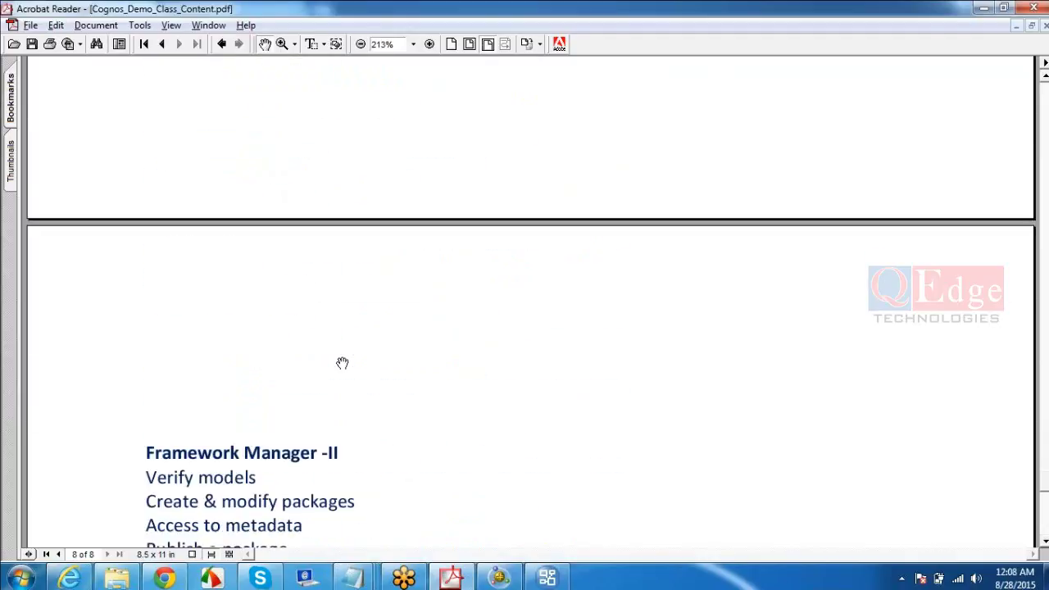
{"action": "scroll", "coordinate": [342, 363], "scroll_direction": "down", "scroll_amount": 10}
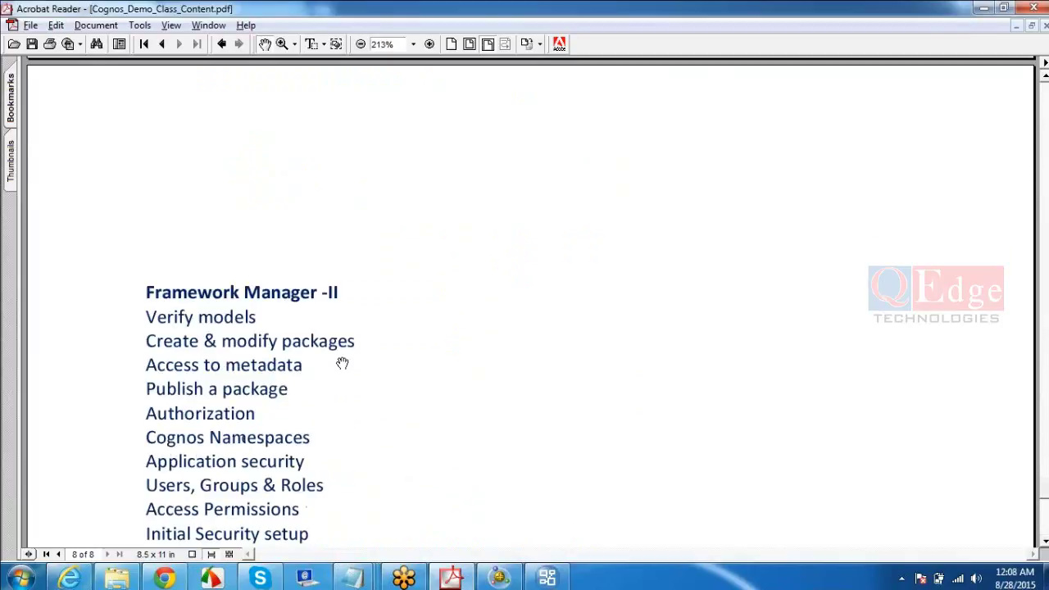
{"action": "scroll", "coordinate": [342, 363], "scroll_direction": "down", "scroll_amount": 15}
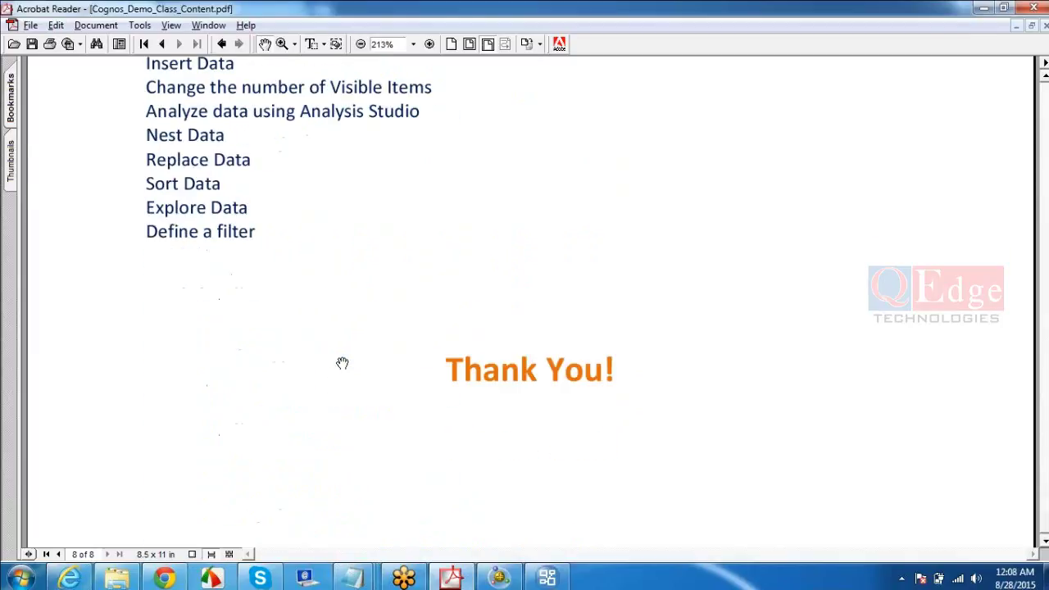